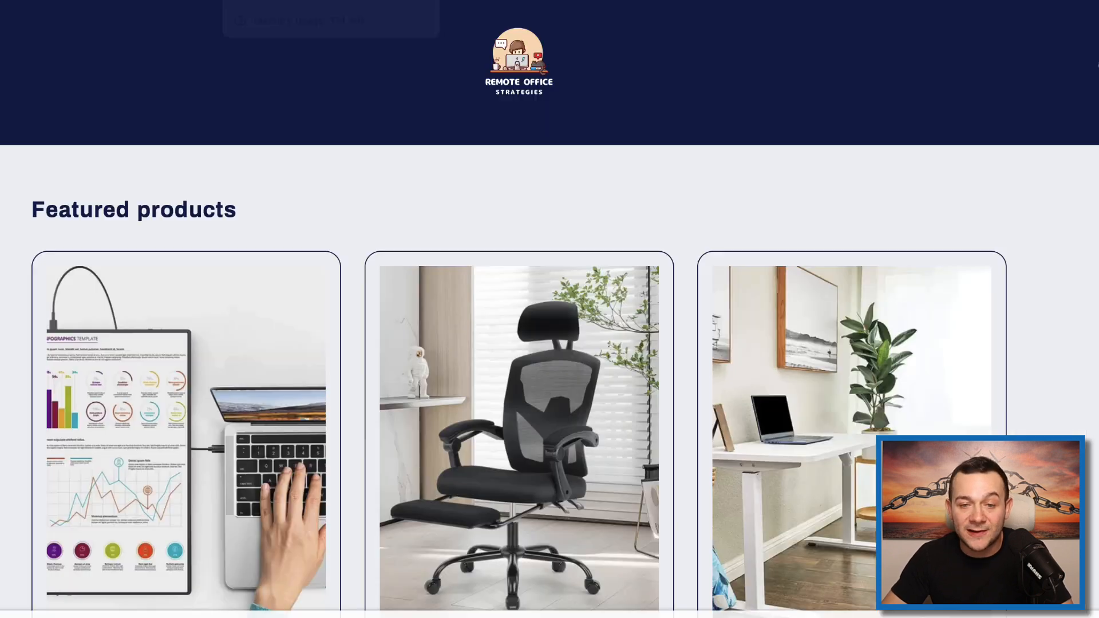
Examine the featured products on the Remote Office Strategies storefront and the listings in AutoDS's Trending Products.
scroll(592, 179, "down", 5)
scroll(646, 214, "up", 2)
scroll(675, 216, "up", 3)
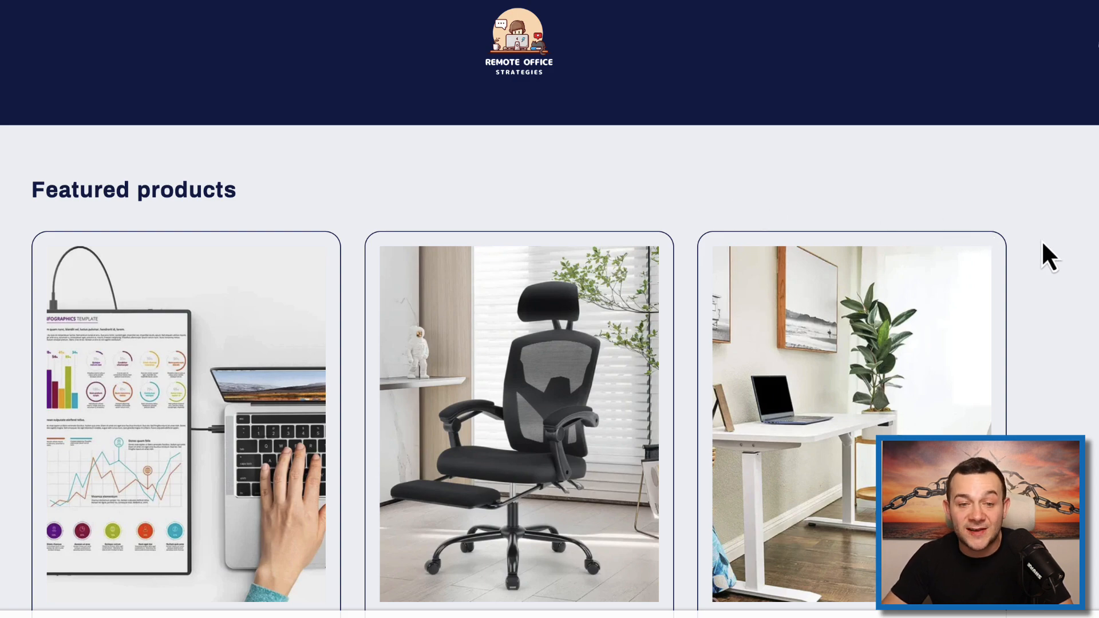
scroll(1042, 243, "down", 2)
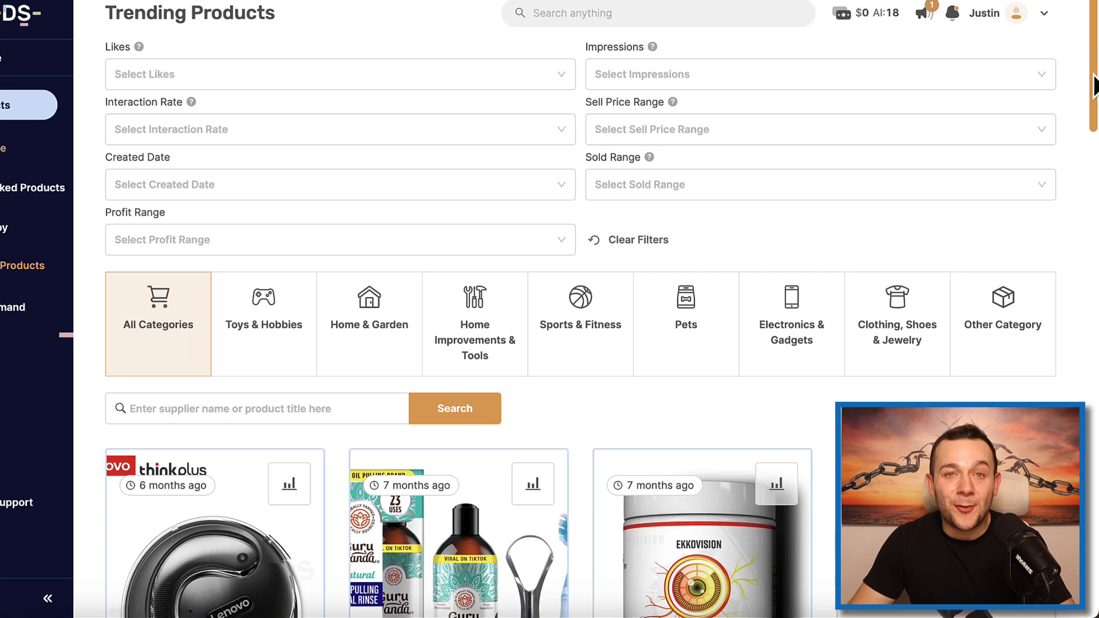
scroll(1091, 212, "down", 10)
left_click_drag(1091, 212, 1084, 353)
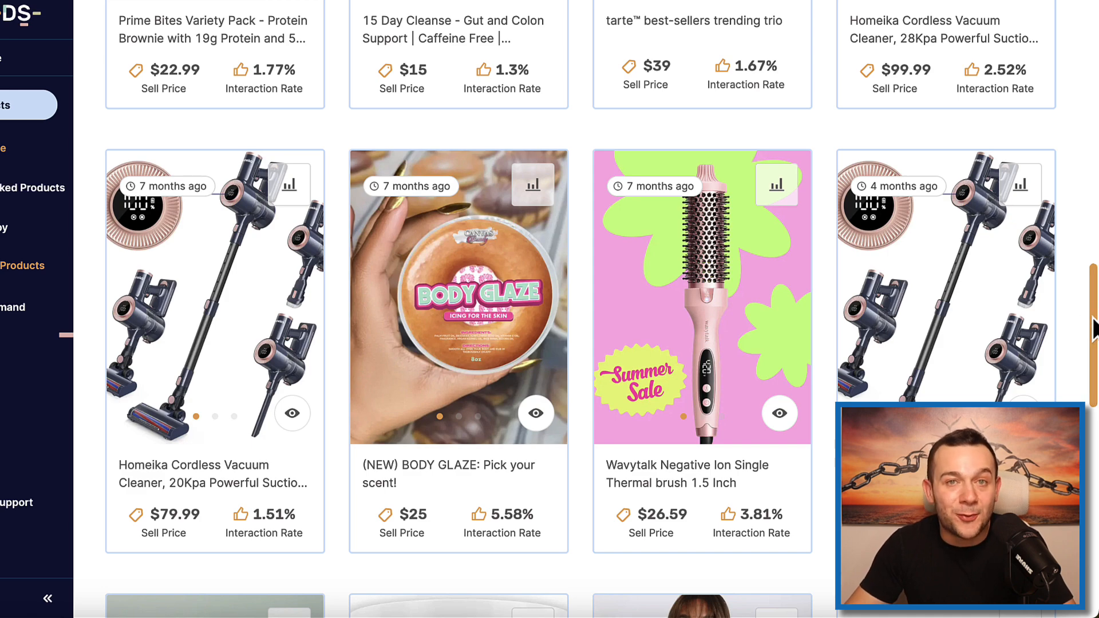
mouse_move(542, 8)
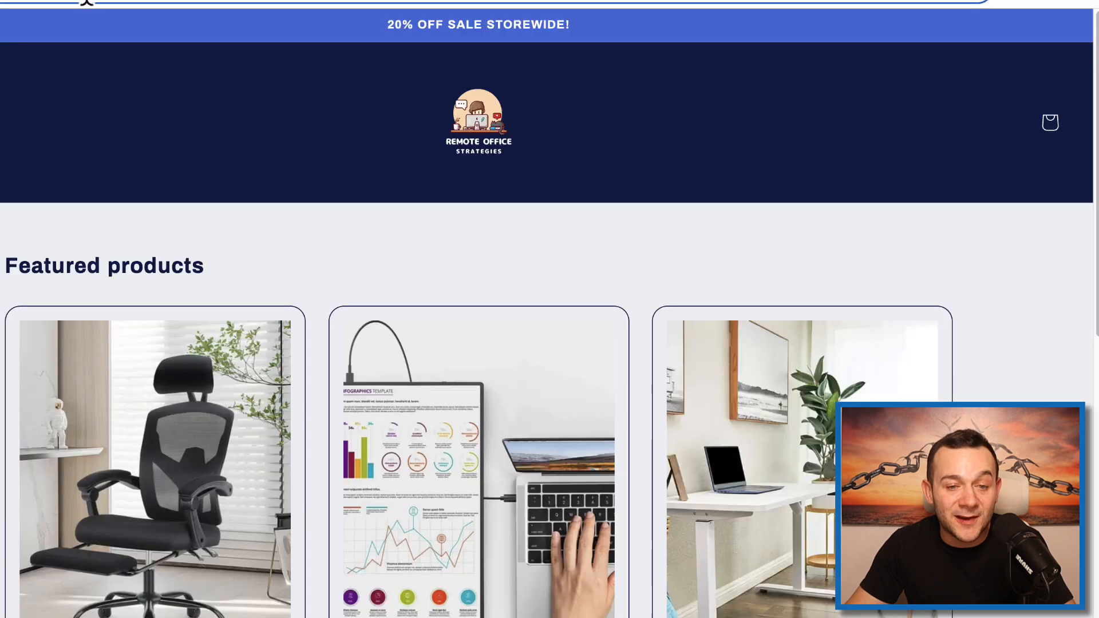
scroll(1033, 266, "down", 3)
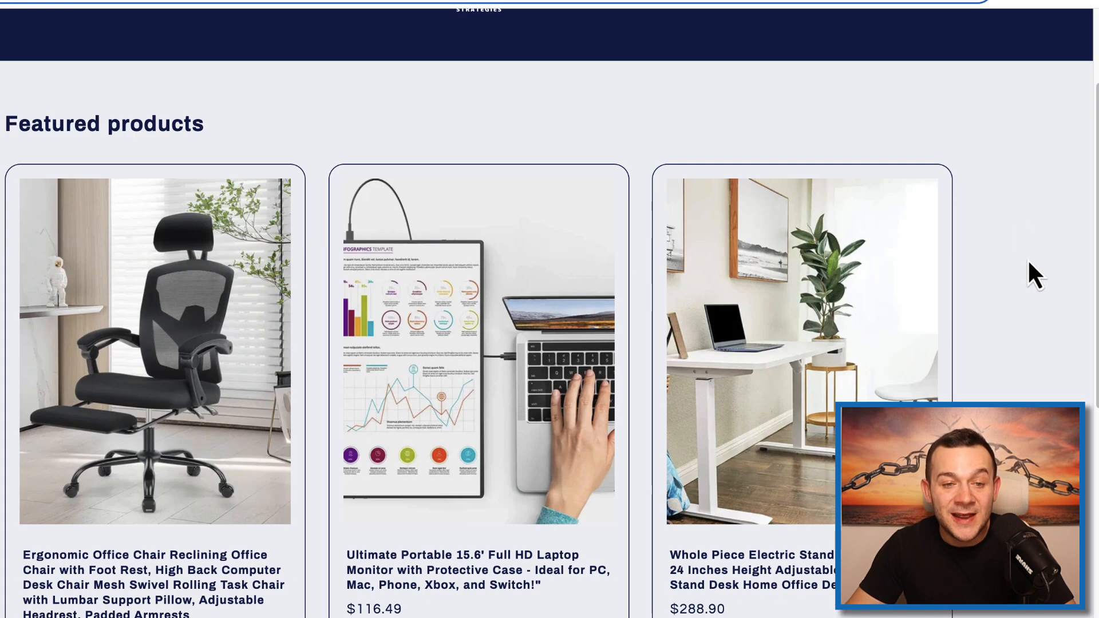
scroll(1017, 263, "down", 2)
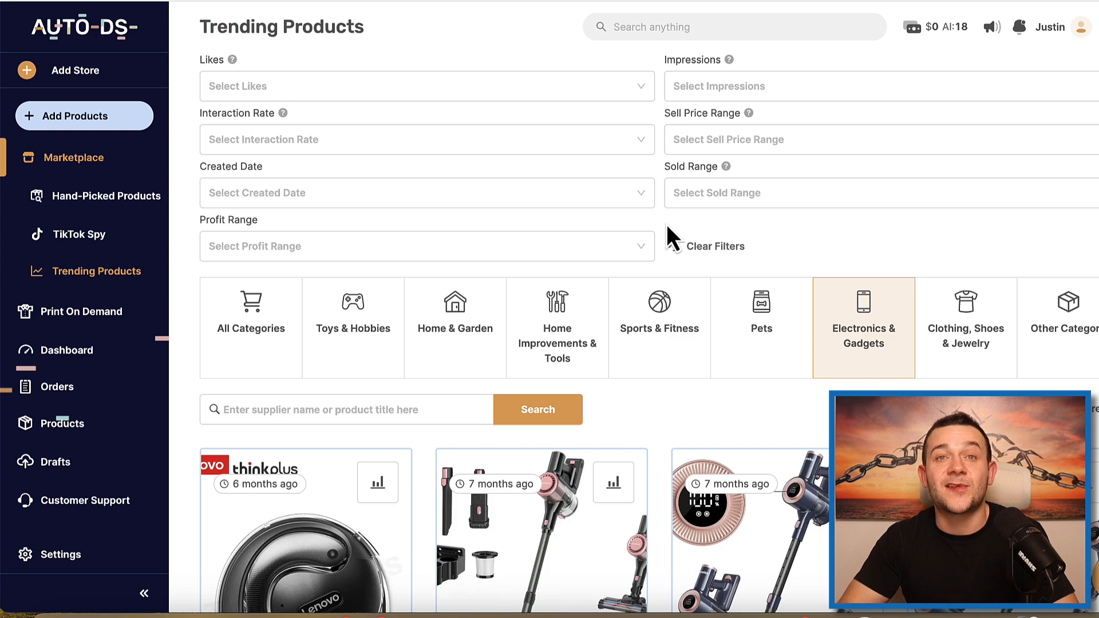
Clear the Trending Products filters and start adding a store with Shopify as its type.
left_click(674, 246)
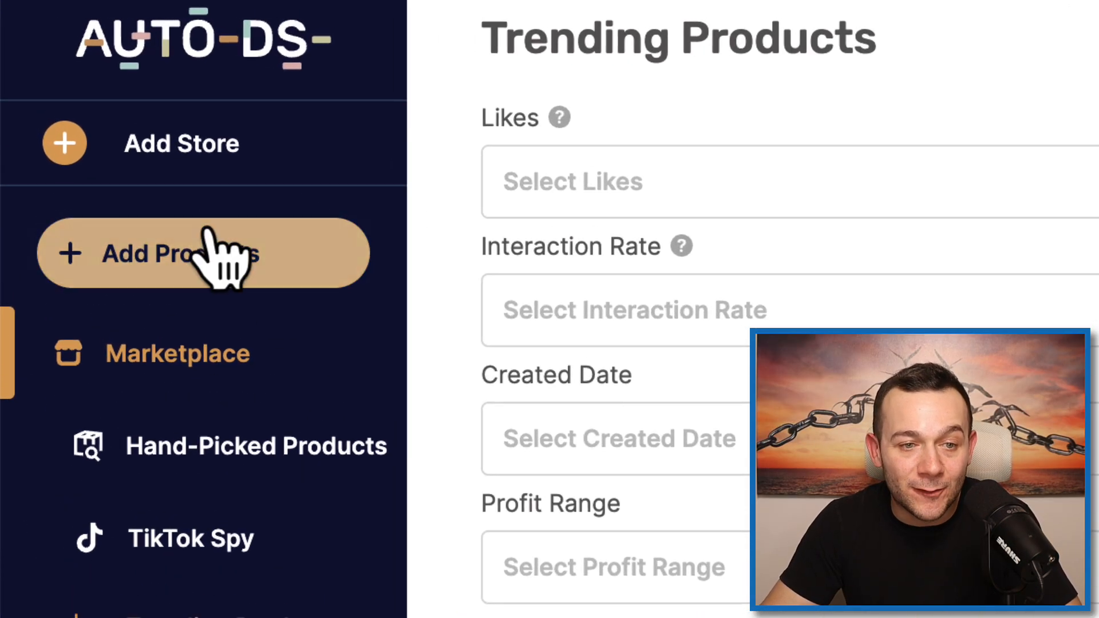
left_click(162, 147)
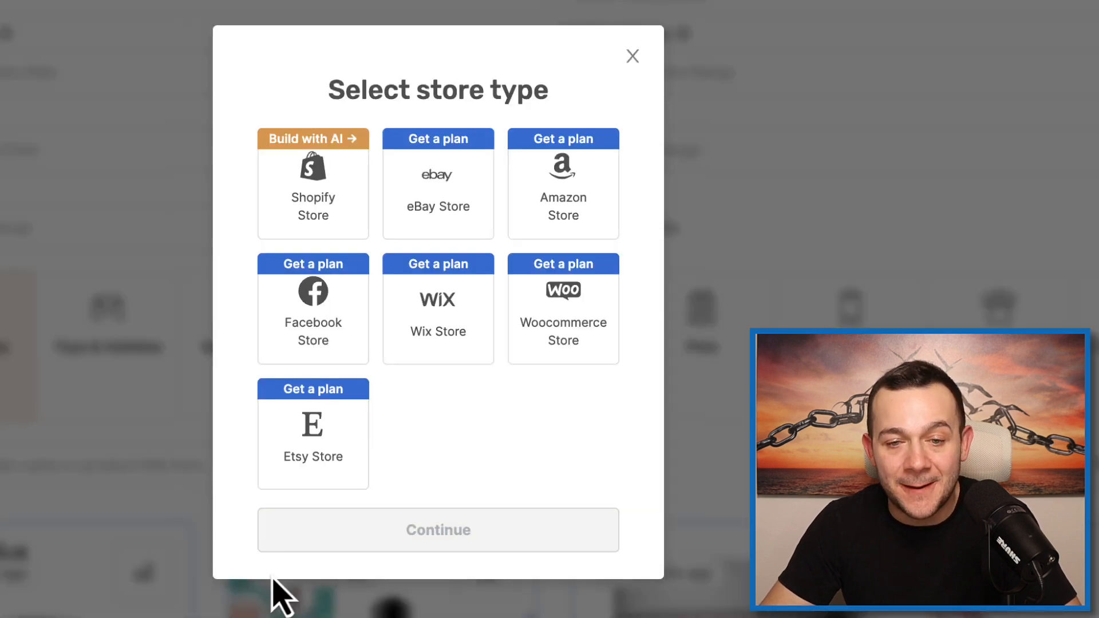
left_click(315, 203)
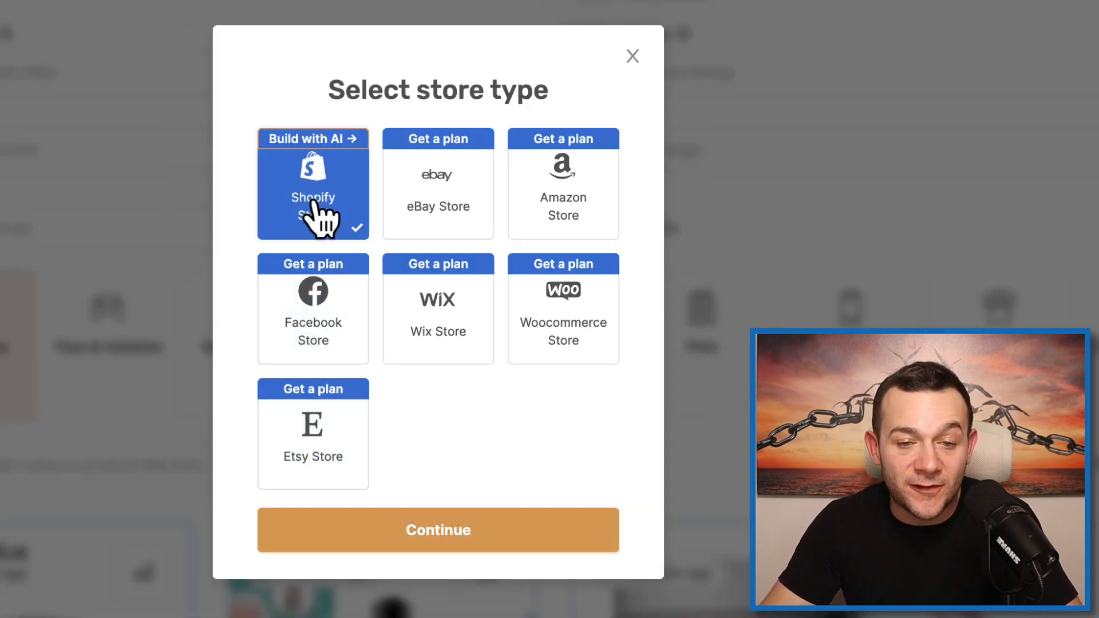
left_click(487, 535)
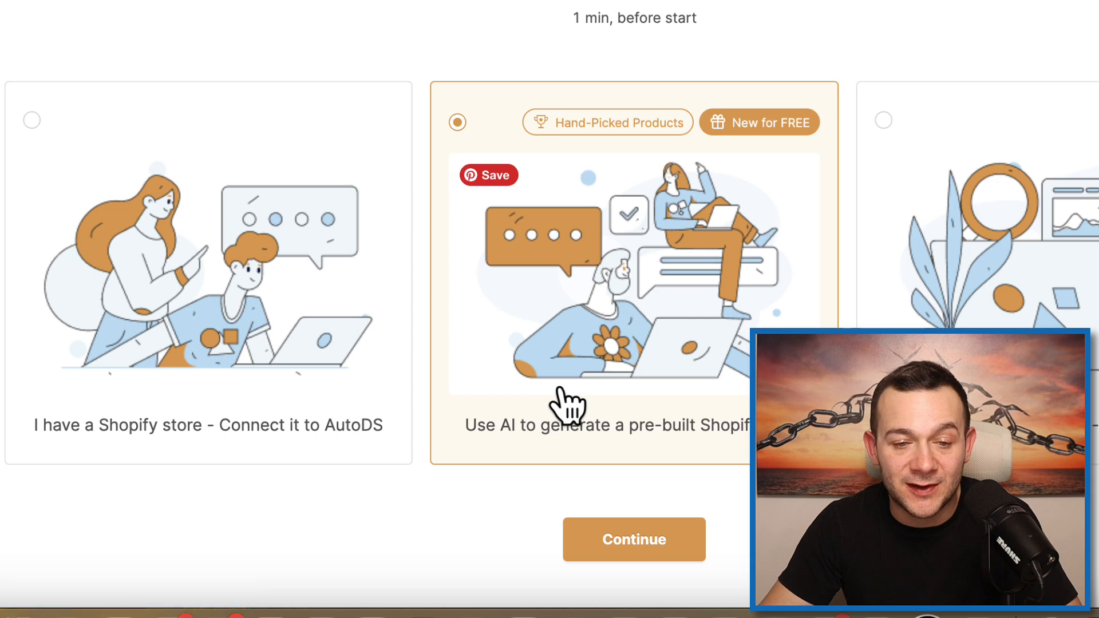
Choose to connect an existing Shopify store to AutoDS and install the AutoDS app on that store.
left_click(244, 358)
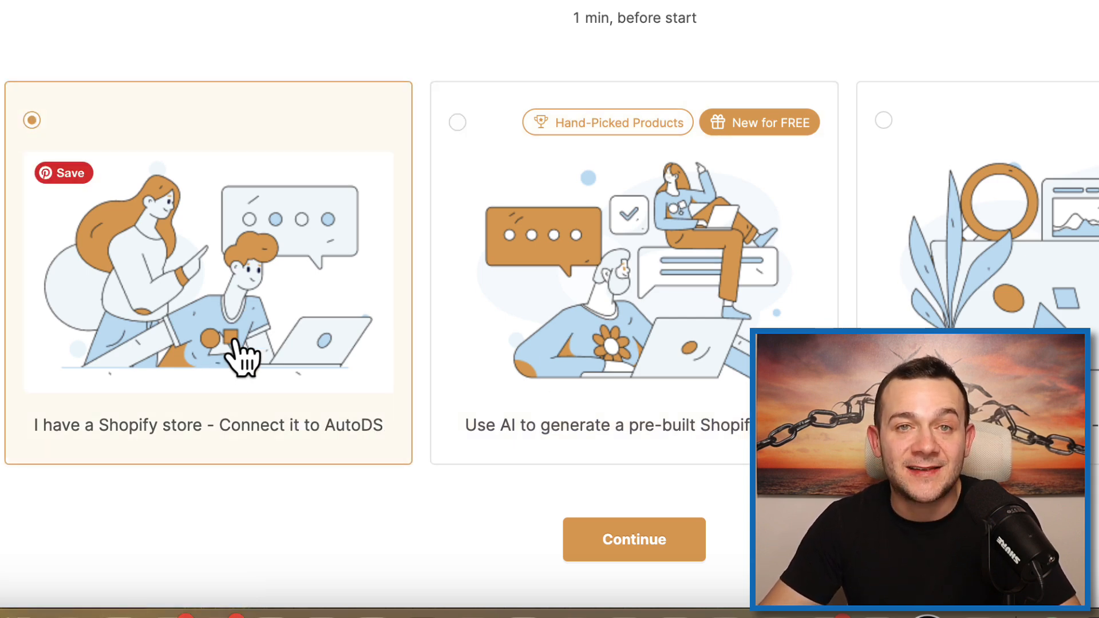
left_click(628, 543)
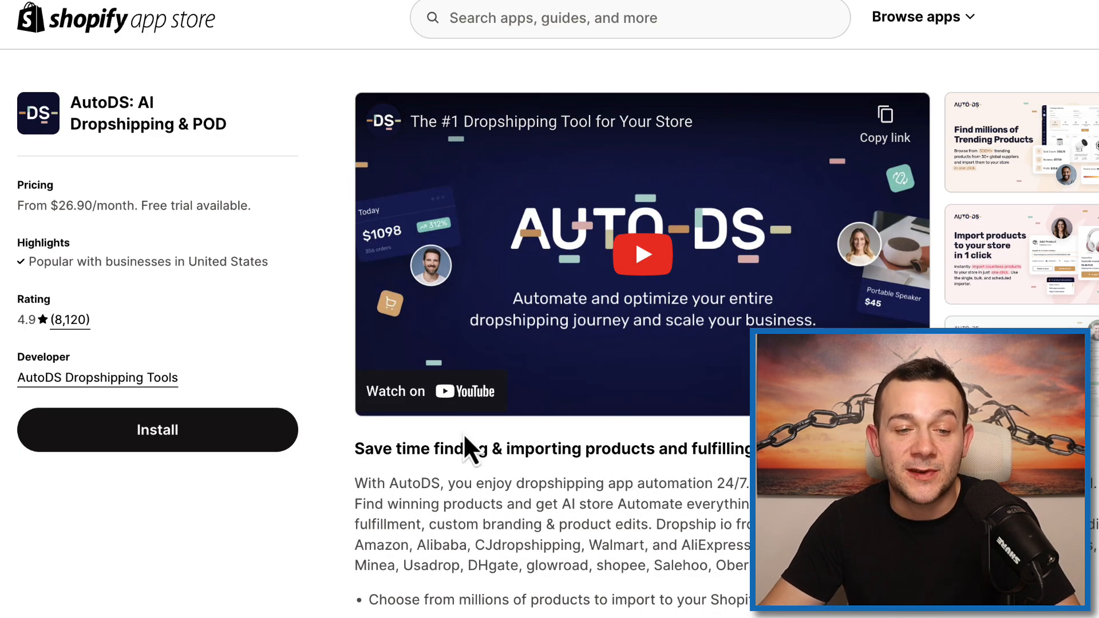
left_click(207, 432)
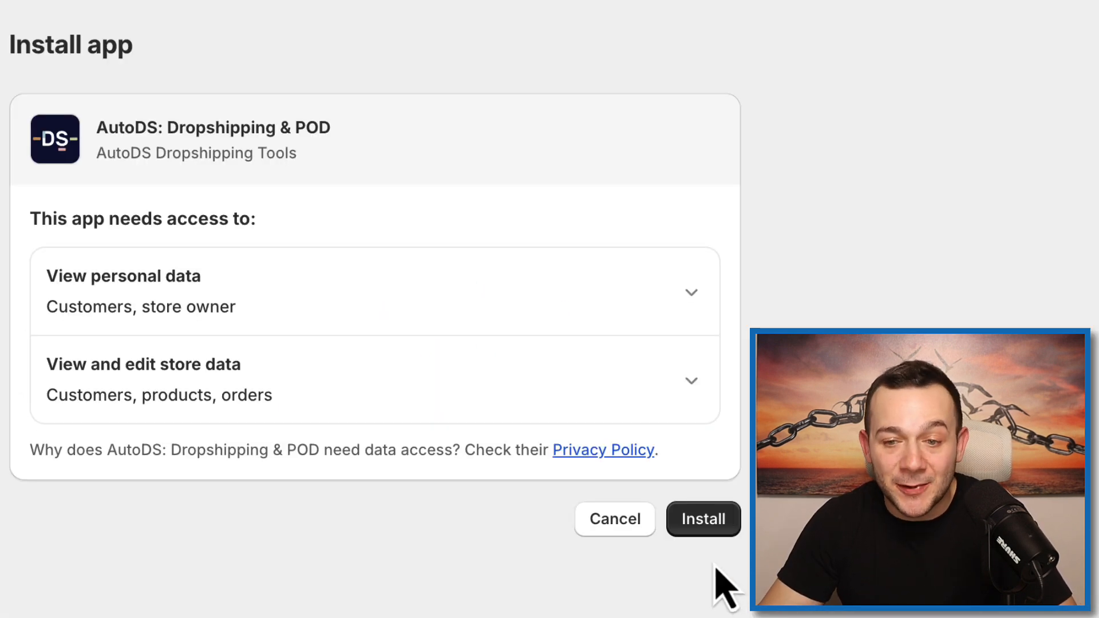
left_click(707, 530)
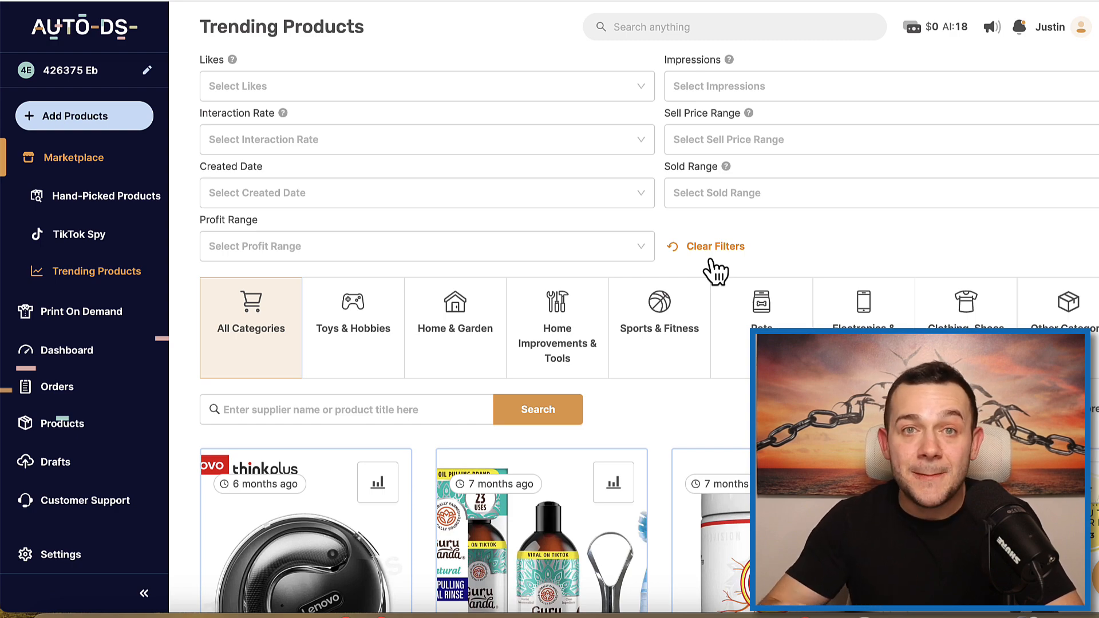
scroll(647, 275, "down", 5)
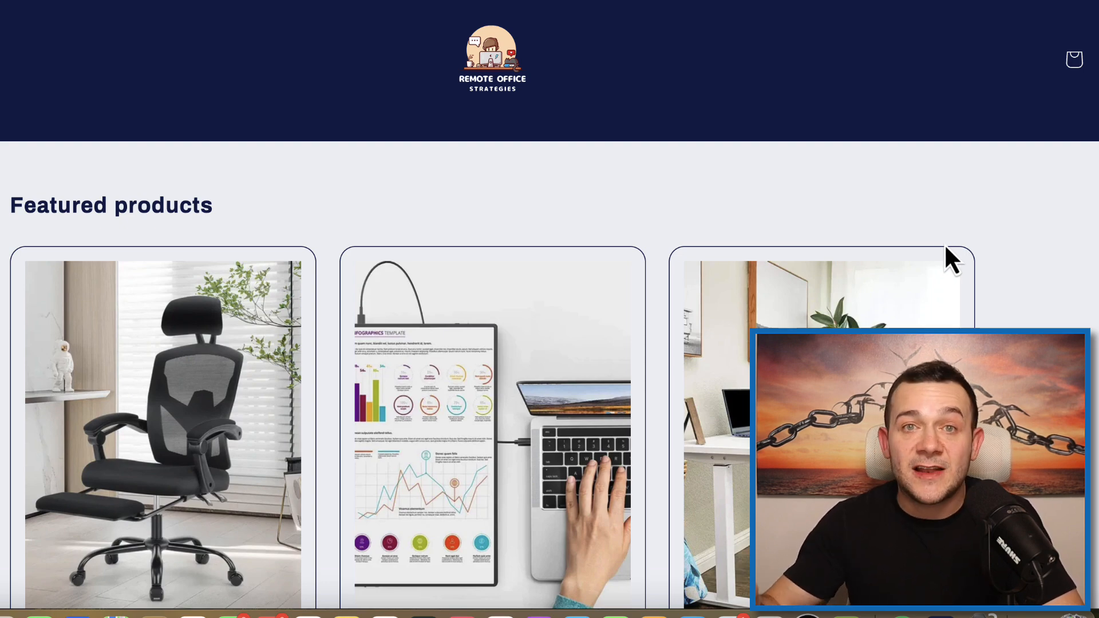
scroll(968, 253, "down", 5)
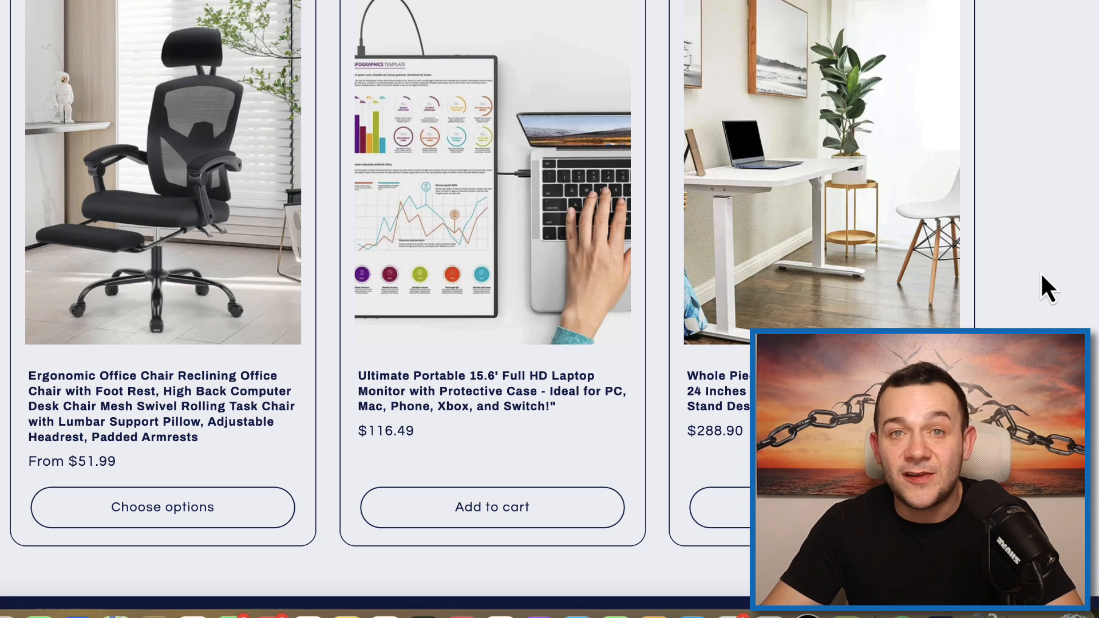
scroll(1040, 272, "up", 1)
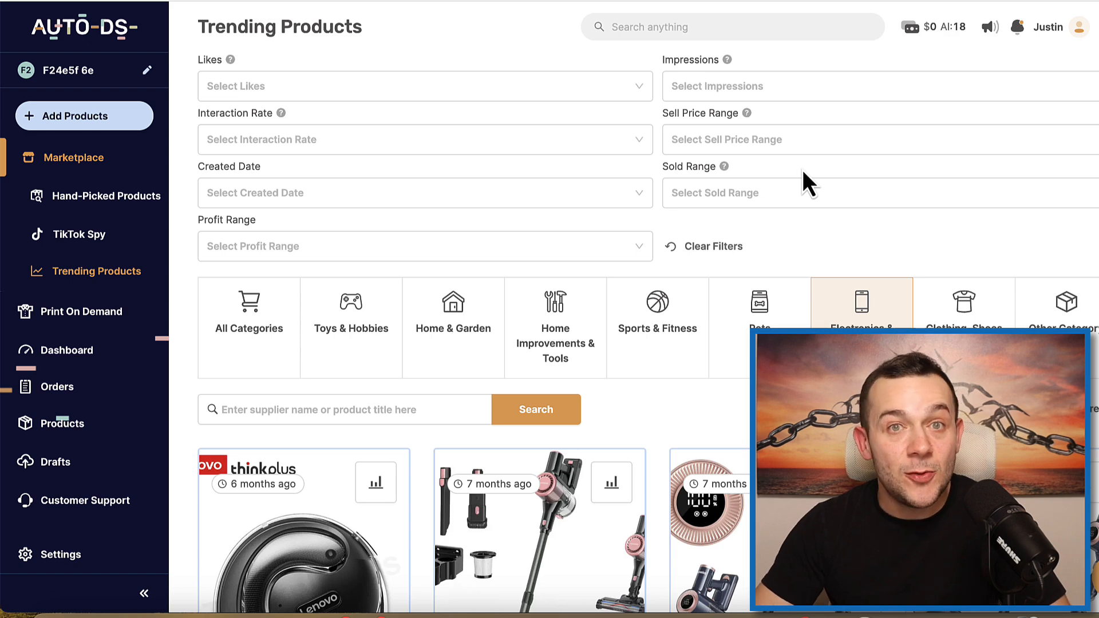
Review the options offered by the Sold Range, Profit Range and Likes filters in Trending Products without applying any.
left_click(750, 202)
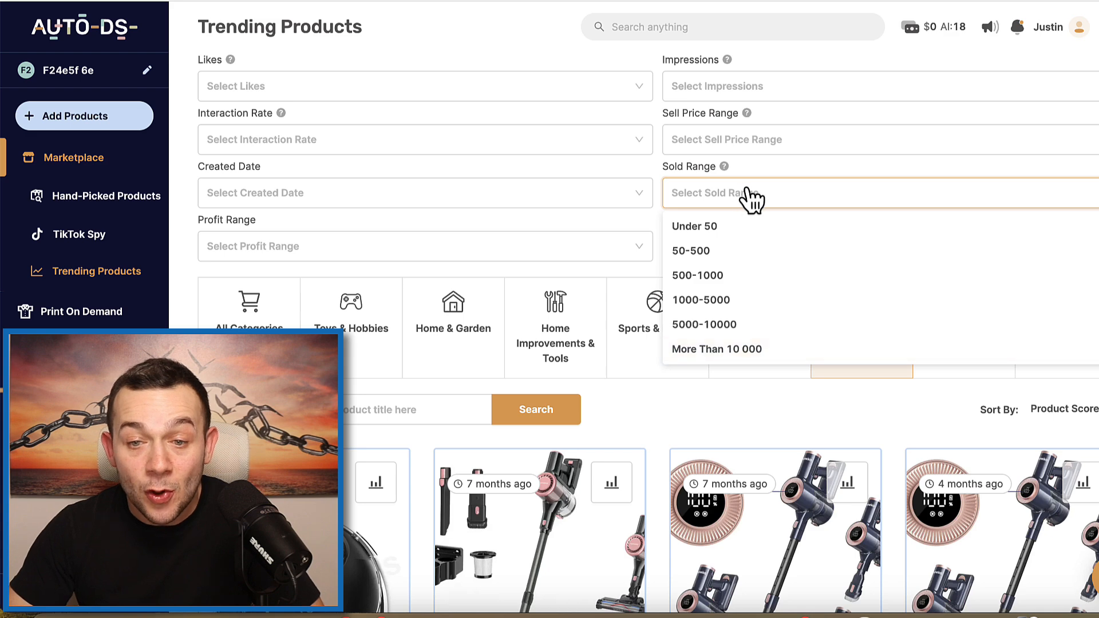
left_click(749, 196)
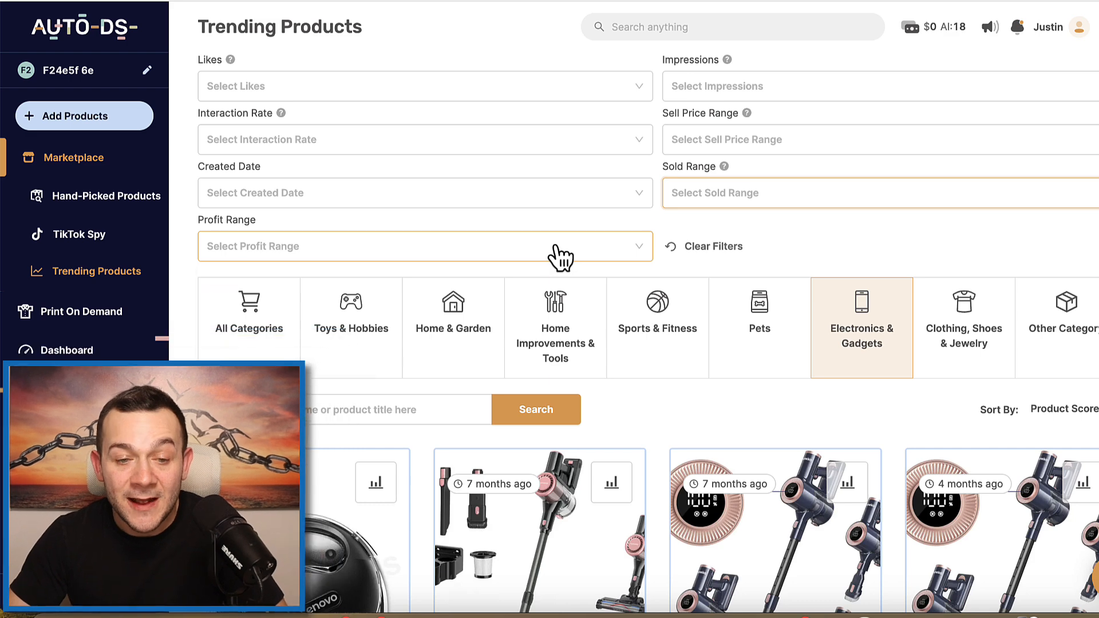
left_click(560, 256)
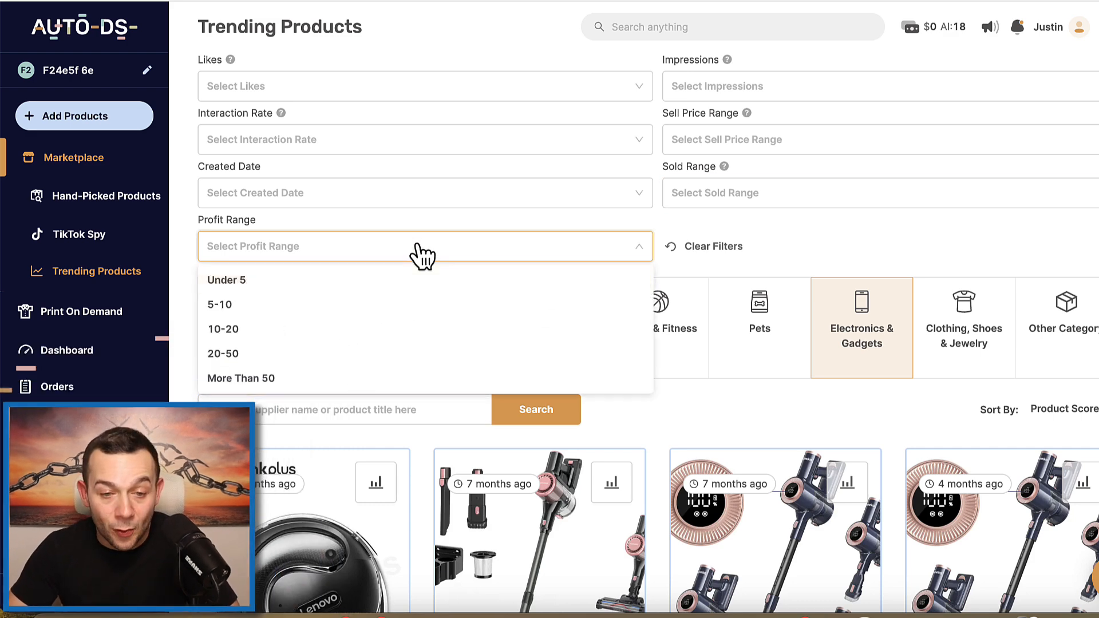
left_click(418, 246)
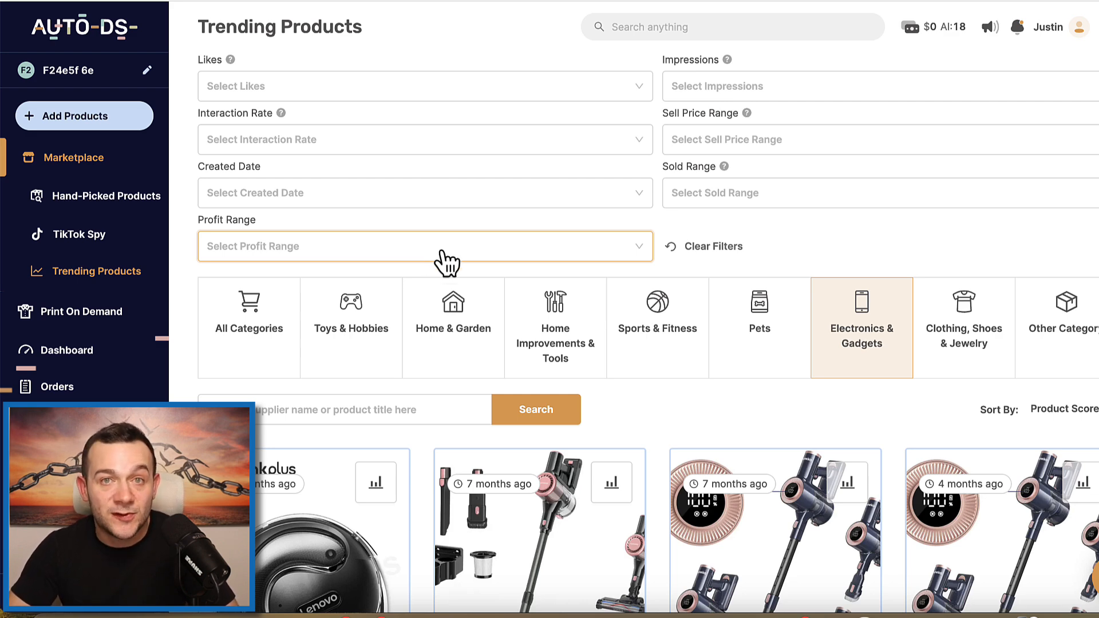
left_click(395, 91)
mouse_move(234, 62)
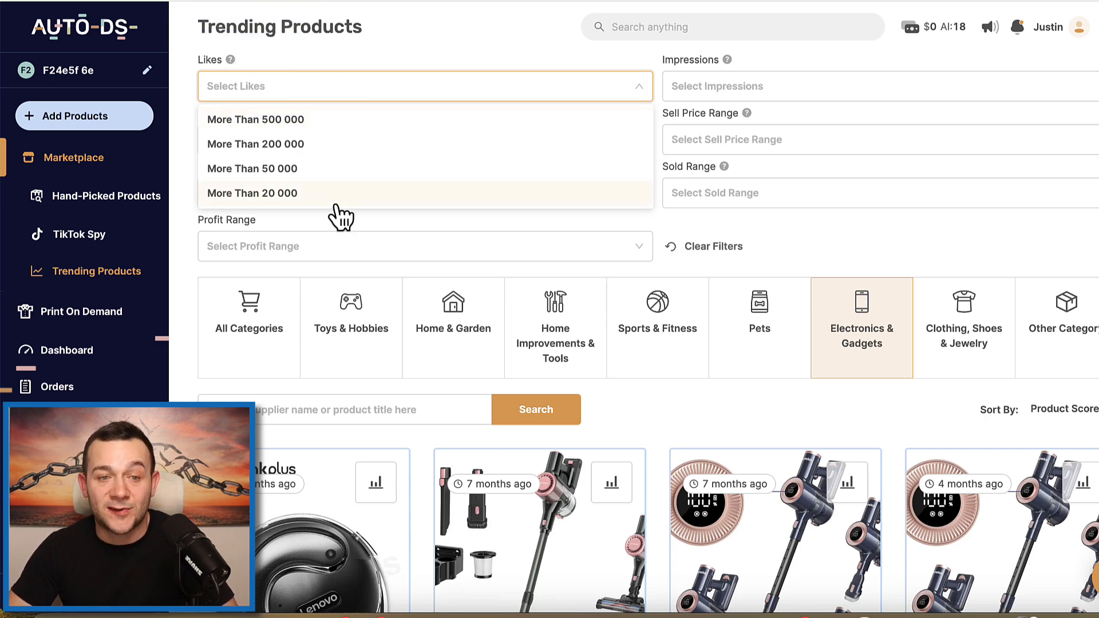
left_click(416, 44)
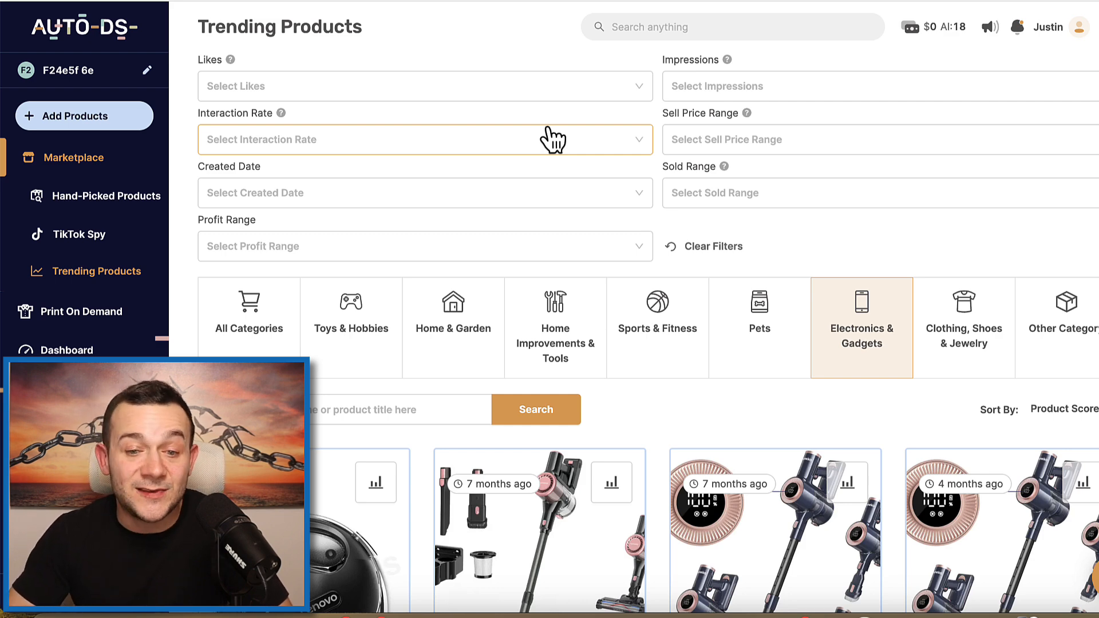
Find the Portable 15.6" 1080p Laptop Monitor among the Electronics & Gadgets trending products and open its details.
scroll(537, 270, "down", 2)
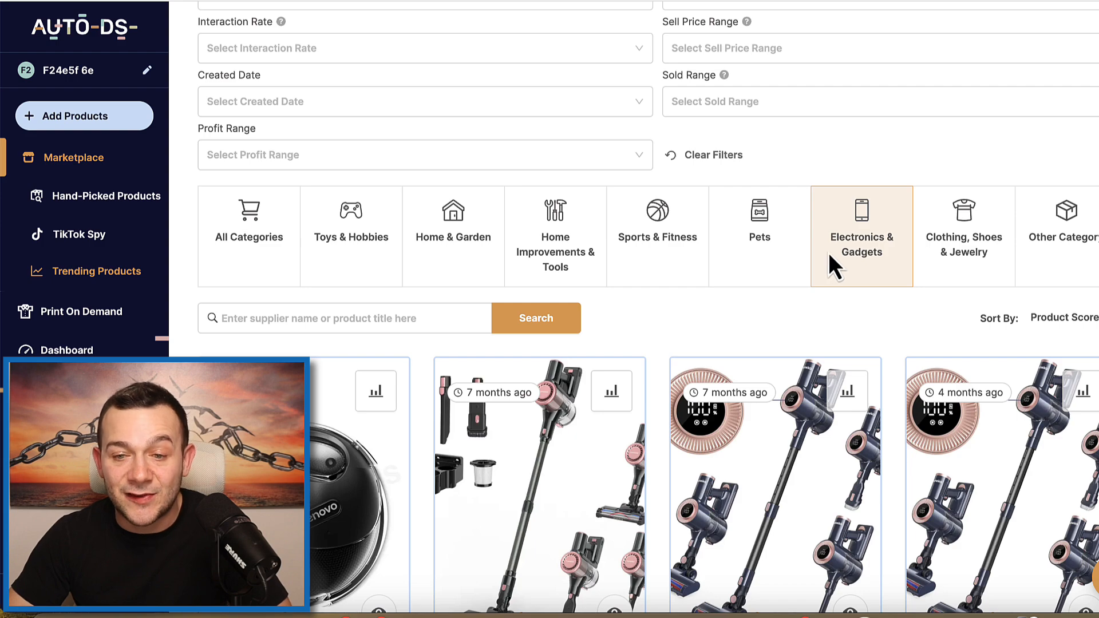
scroll(773, 269, "down", 1)
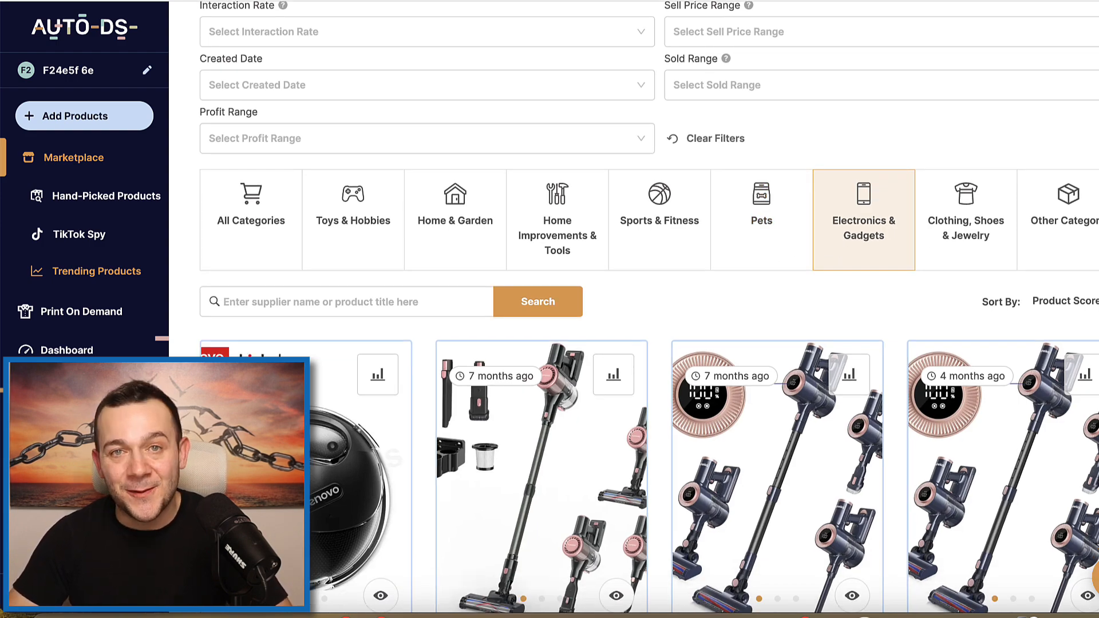
scroll(650, 309, "down", 10)
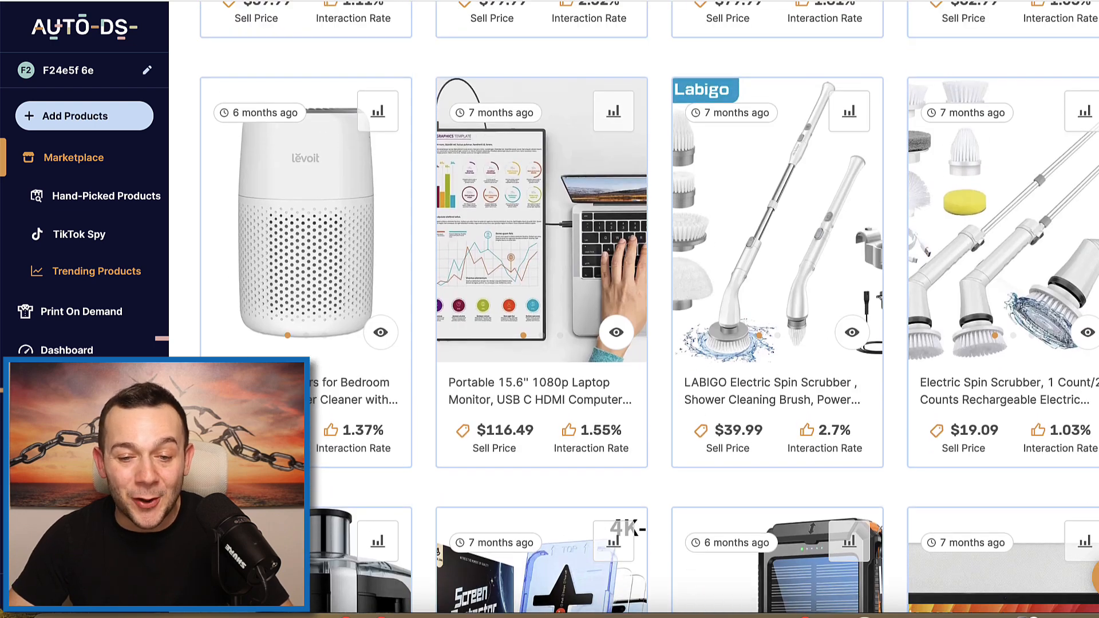
mouse_move(504, 310)
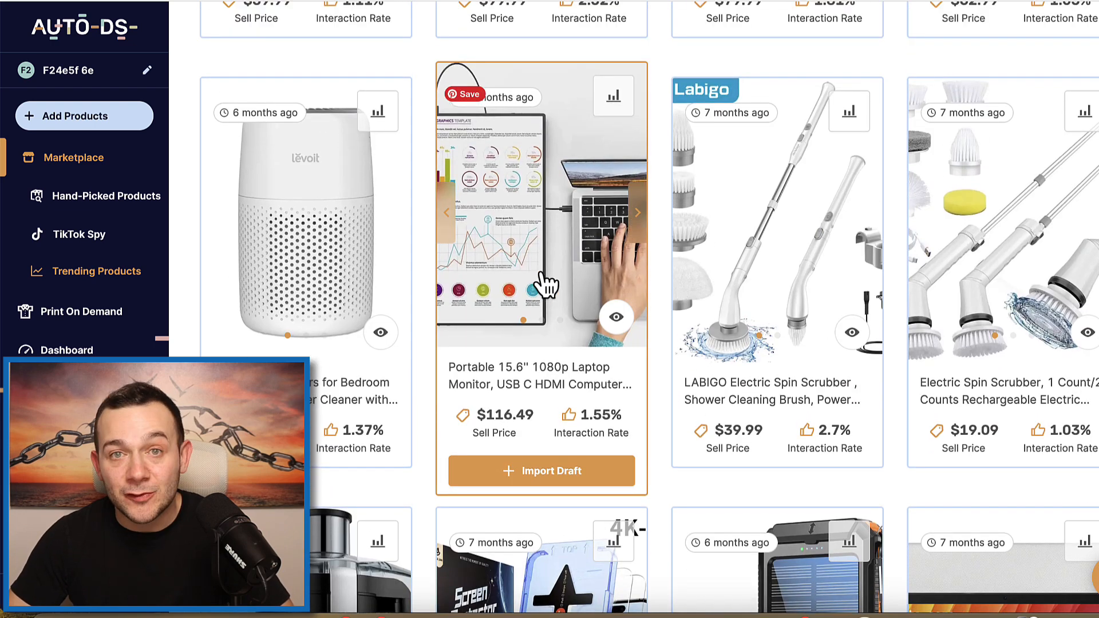
left_click(545, 284)
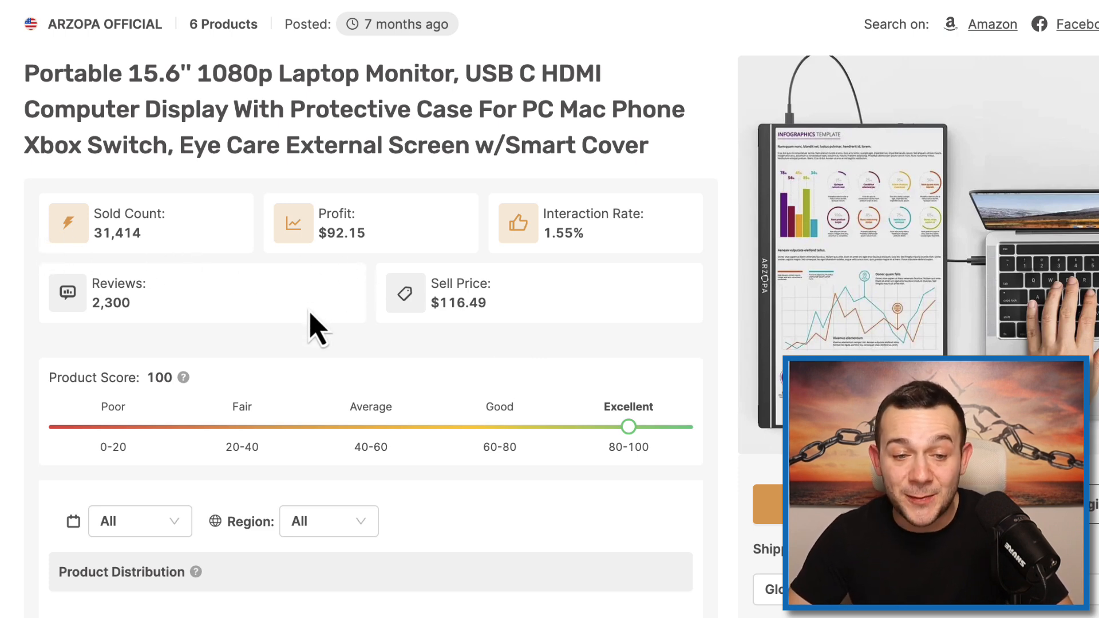
Import the portable laptop monitor as a draft and open it in Drafts.
scroll(307, 332, "down", 10)
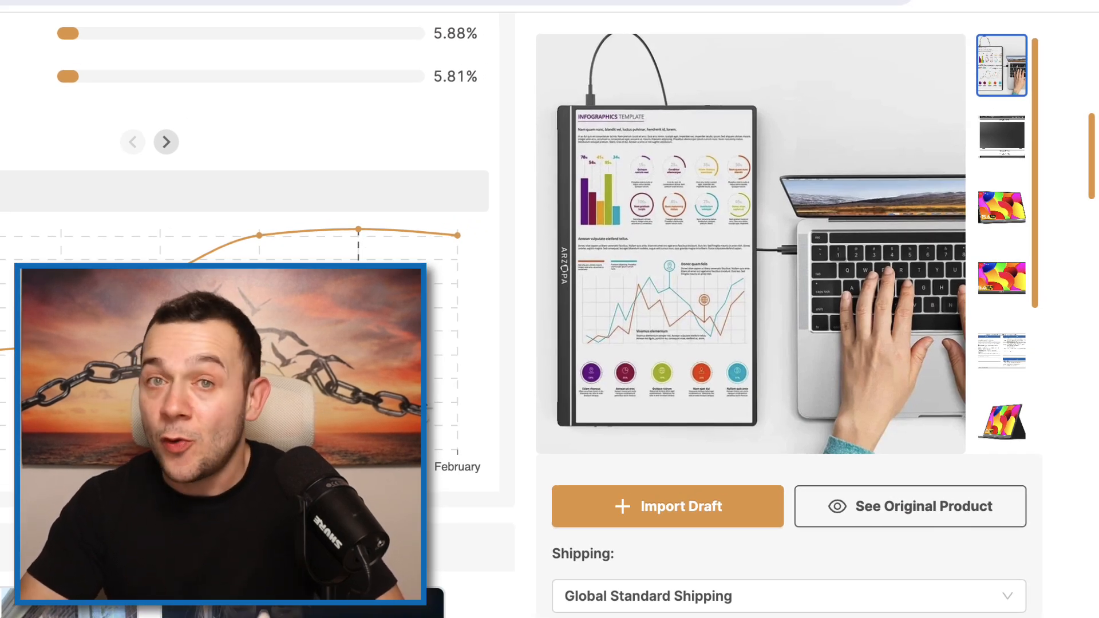
left_click(687, 515)
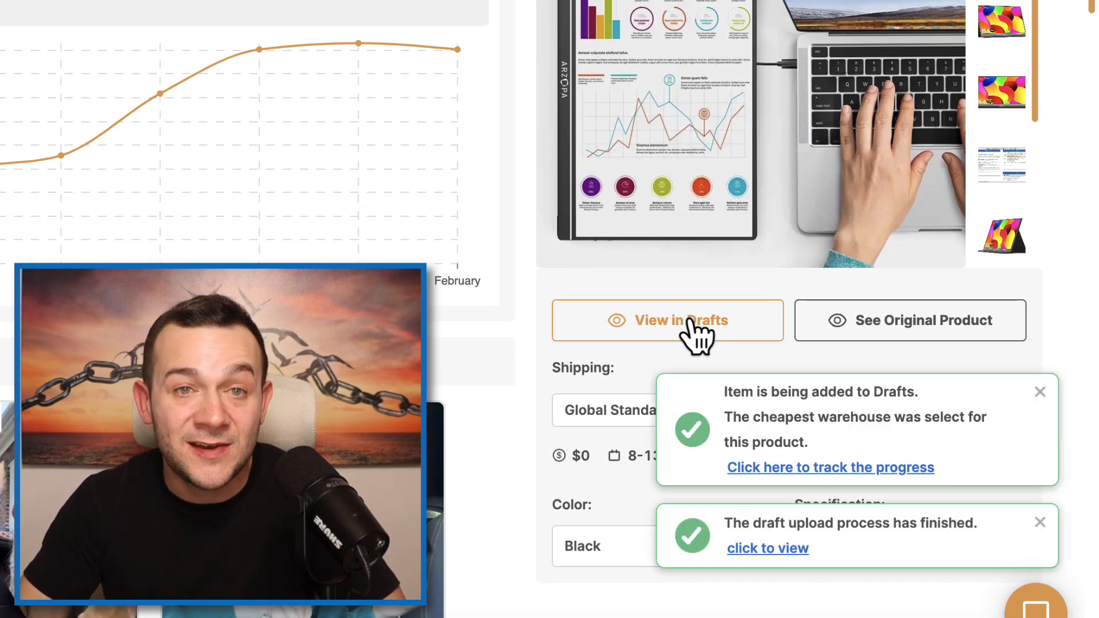
left_click(789, 551)
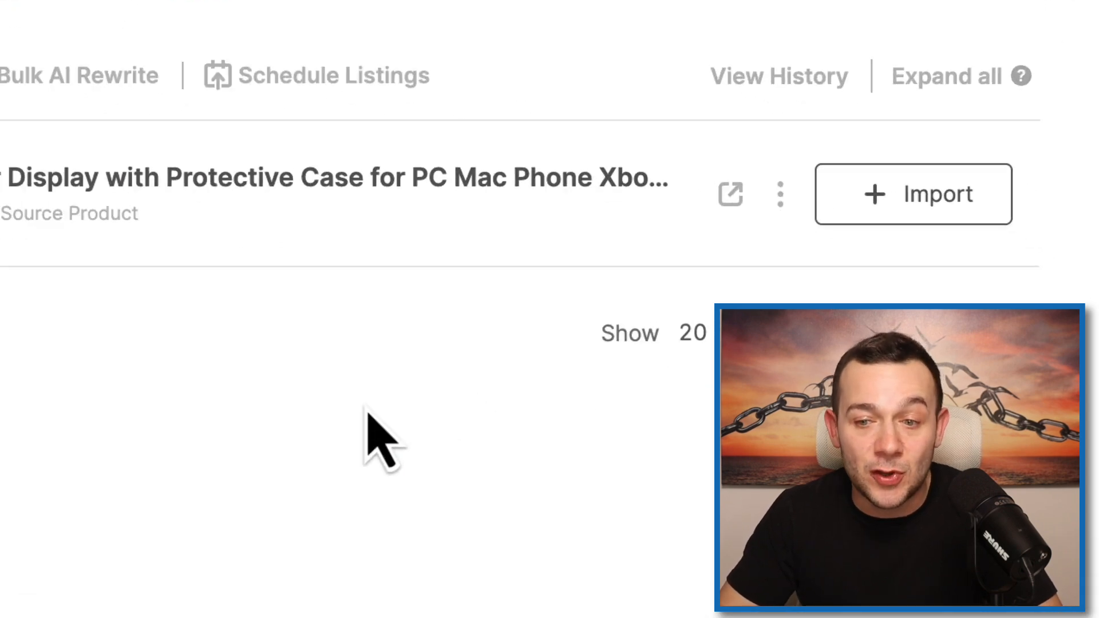
Open the monitor draft's variant for price editing and check the comparable ARZOPA monitor listing on Amazon.
left_click(731, 194)
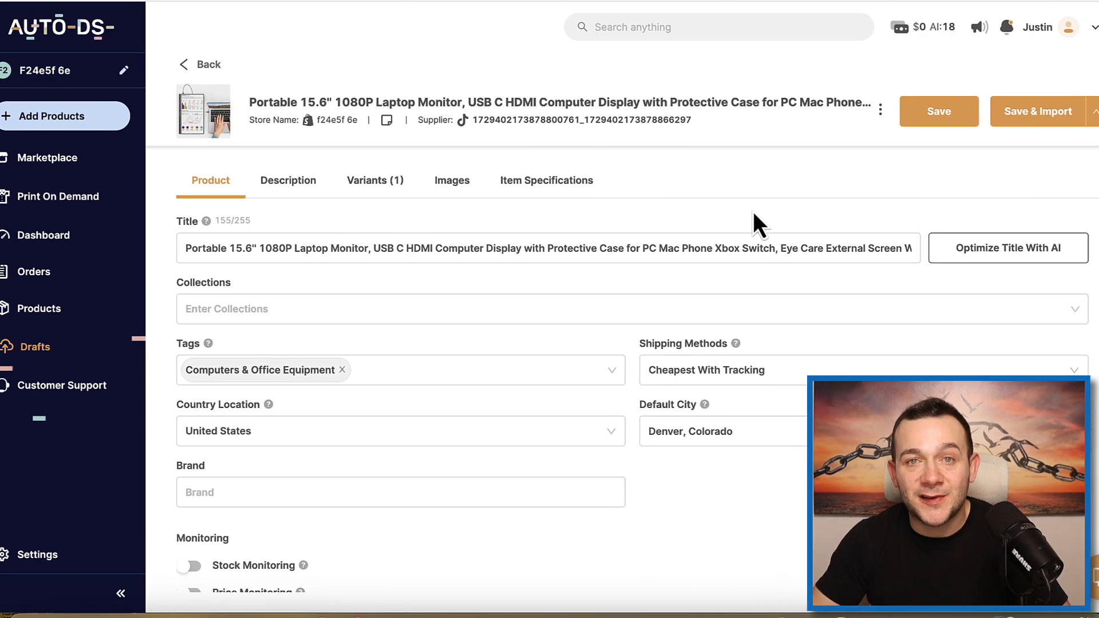
left_click(389, 179)
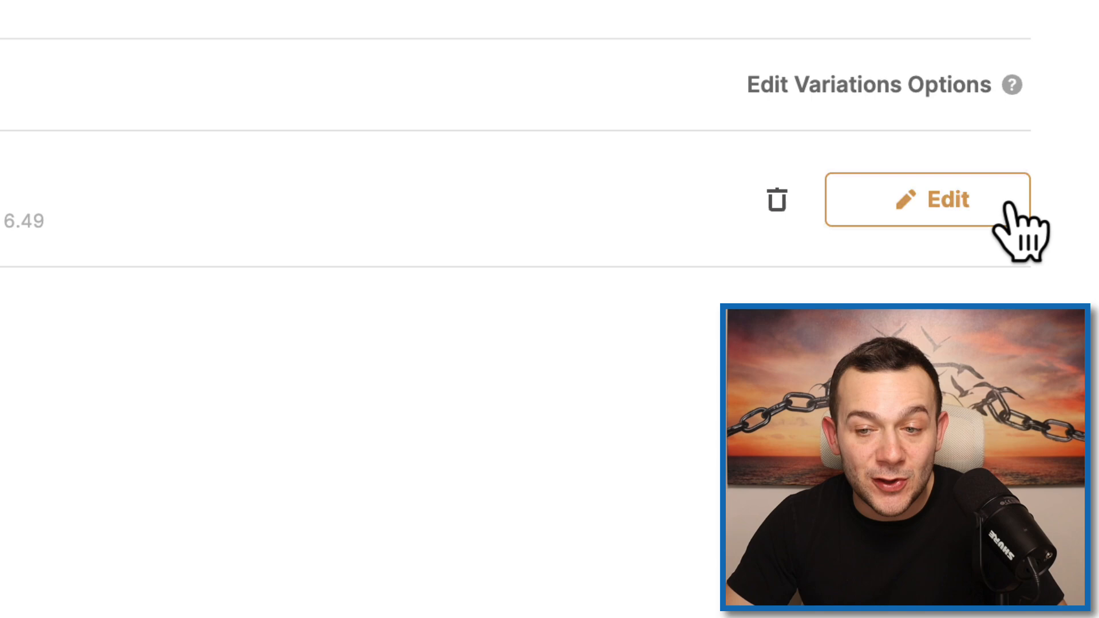
left_click(1006, 205)
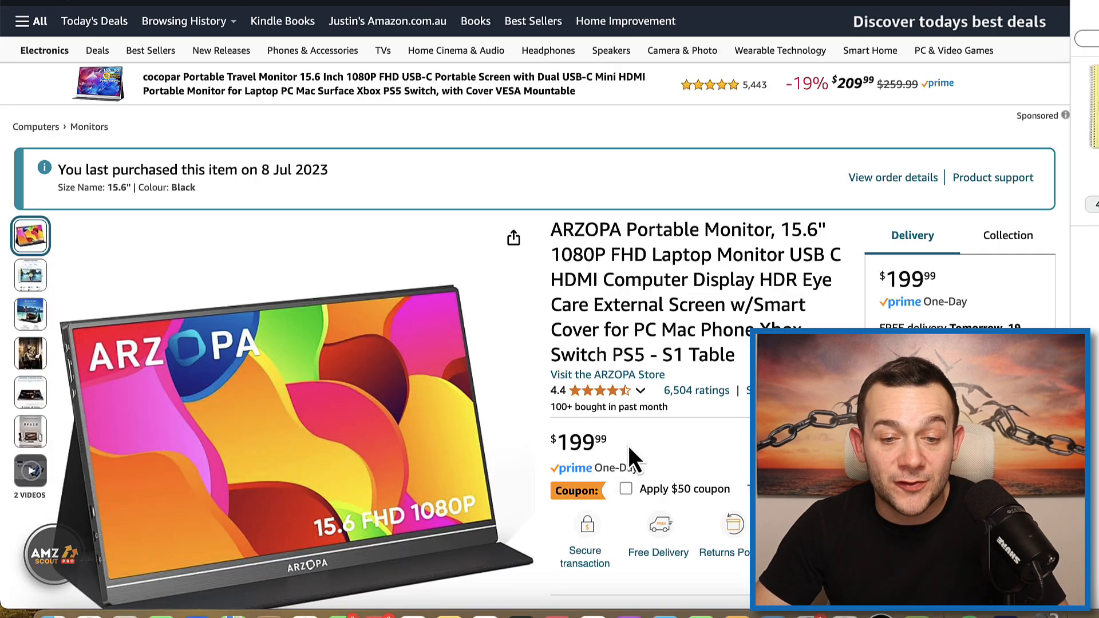
scroll(633, 458, "down", 2)
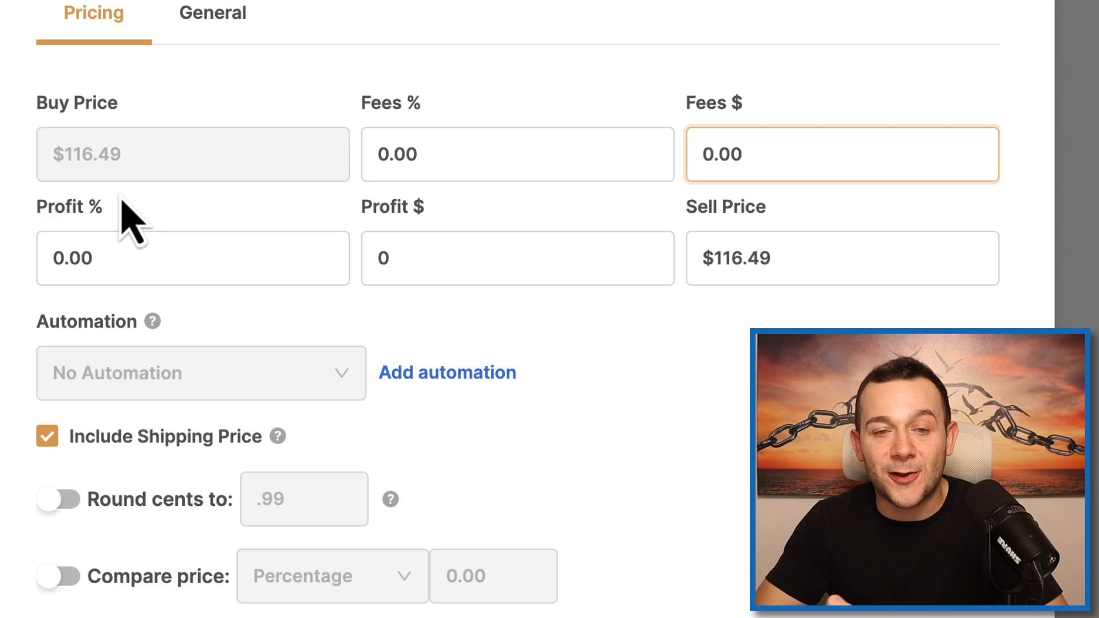
Set the sell price of the monitor's black variant to $175 and save the variant pricing.
left_click(144, 246)
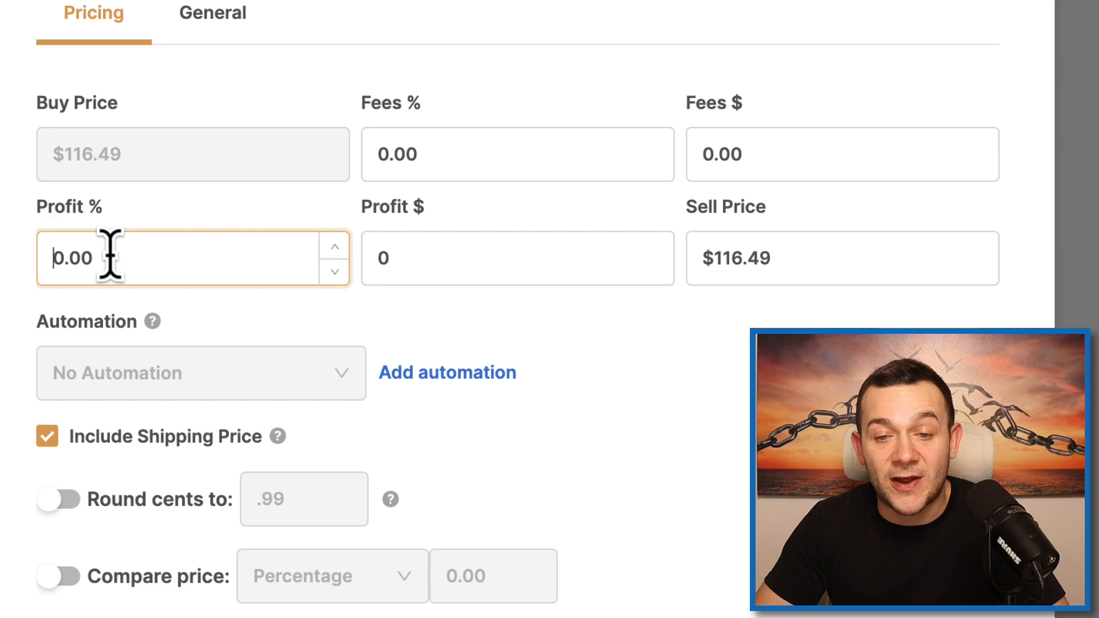
left_click(800, 253)
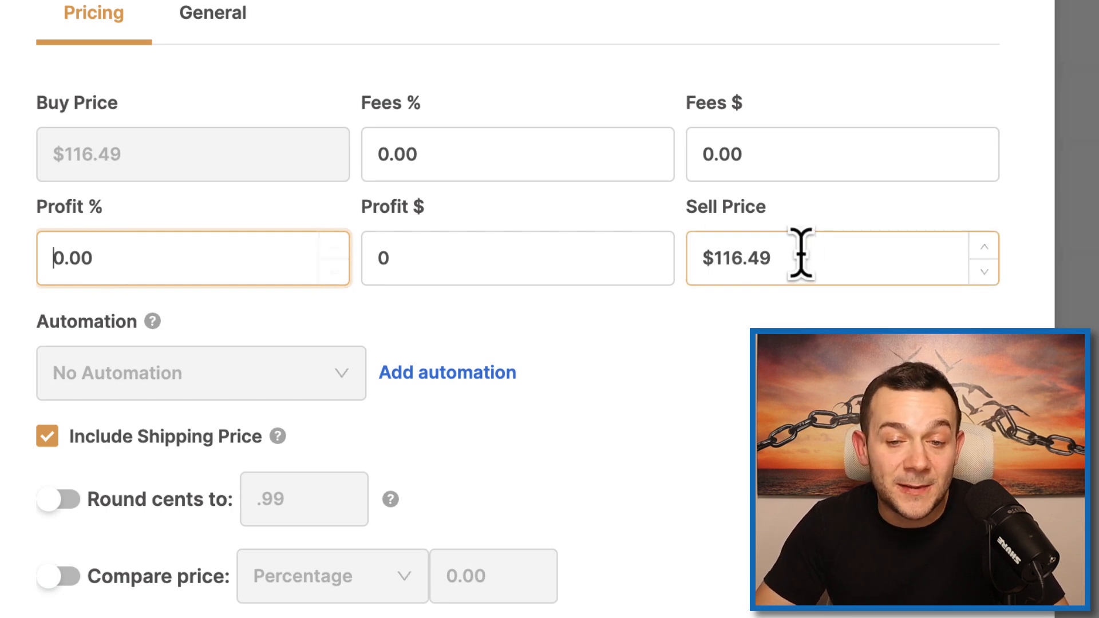
double_click(839, 258)
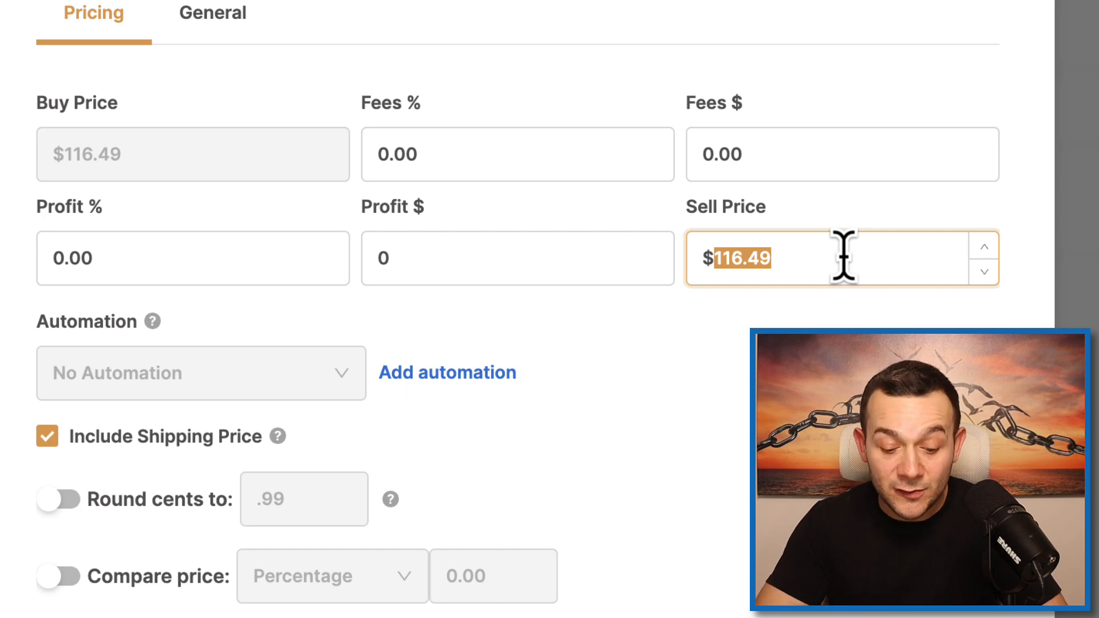
type("175")
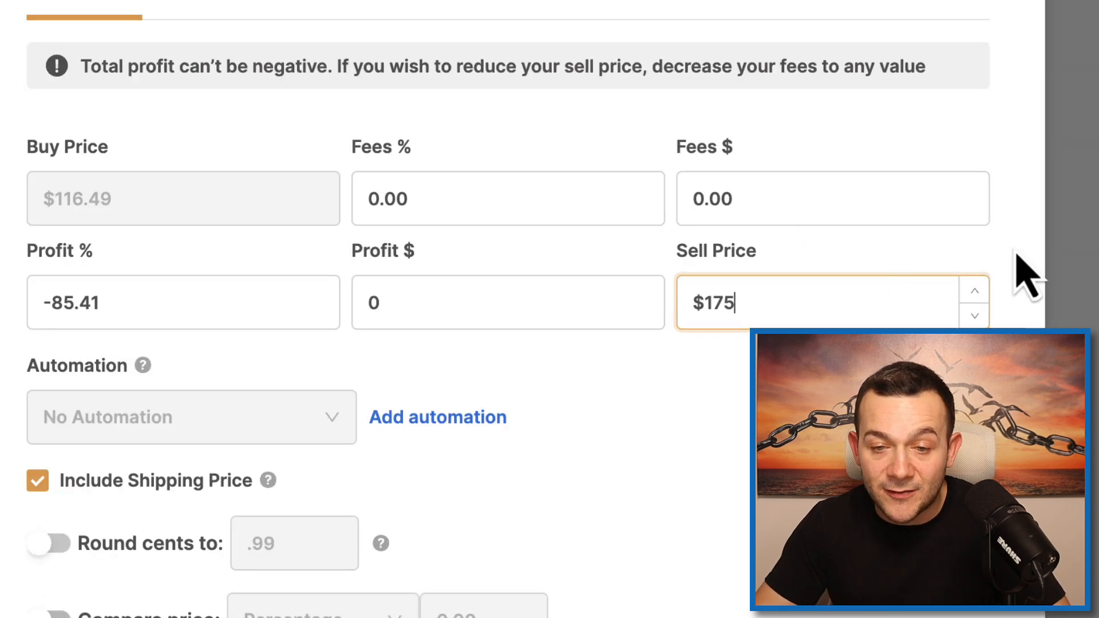
left_click(1025, 275)
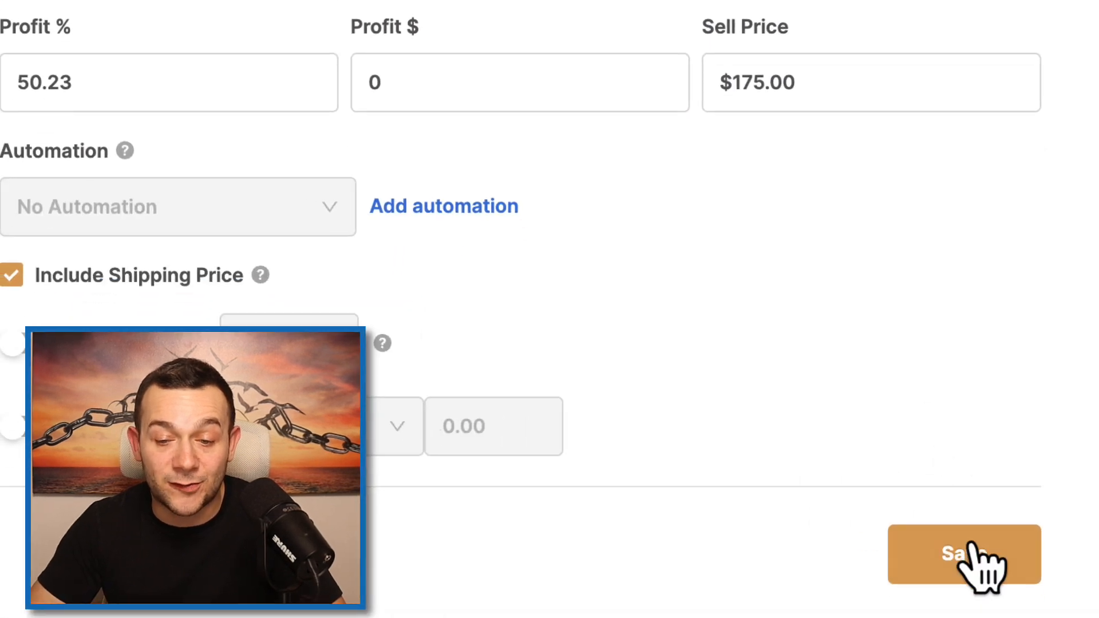
left_click(970, 548)
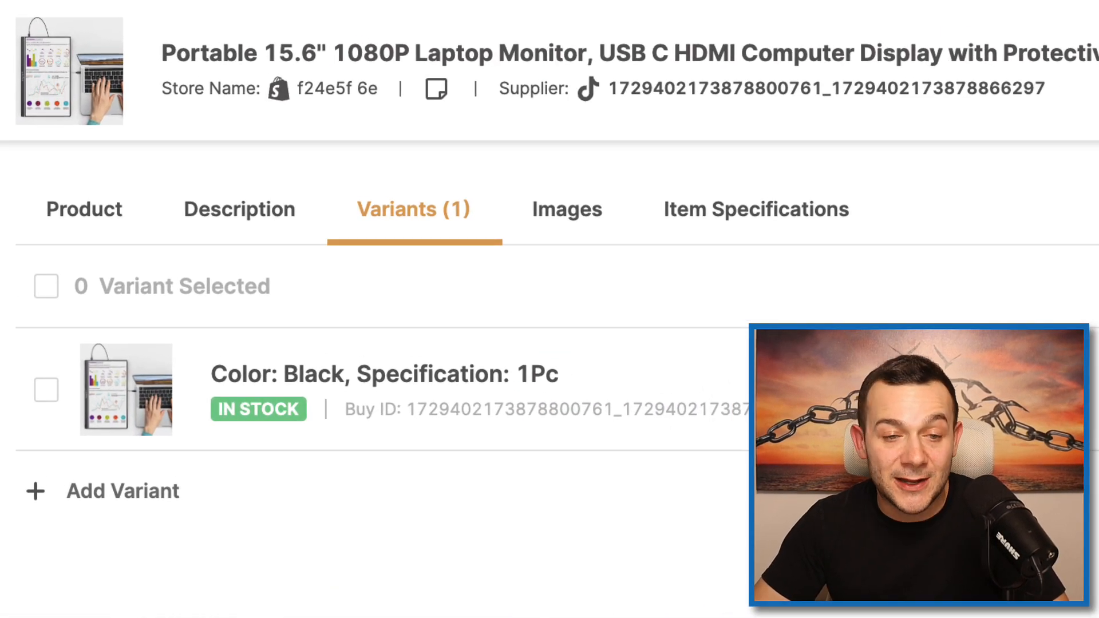
Generate a new AI title for the monitor draft with the Make It Sound More Sellable tone and More Precise temperature.
left_click(107, 212)
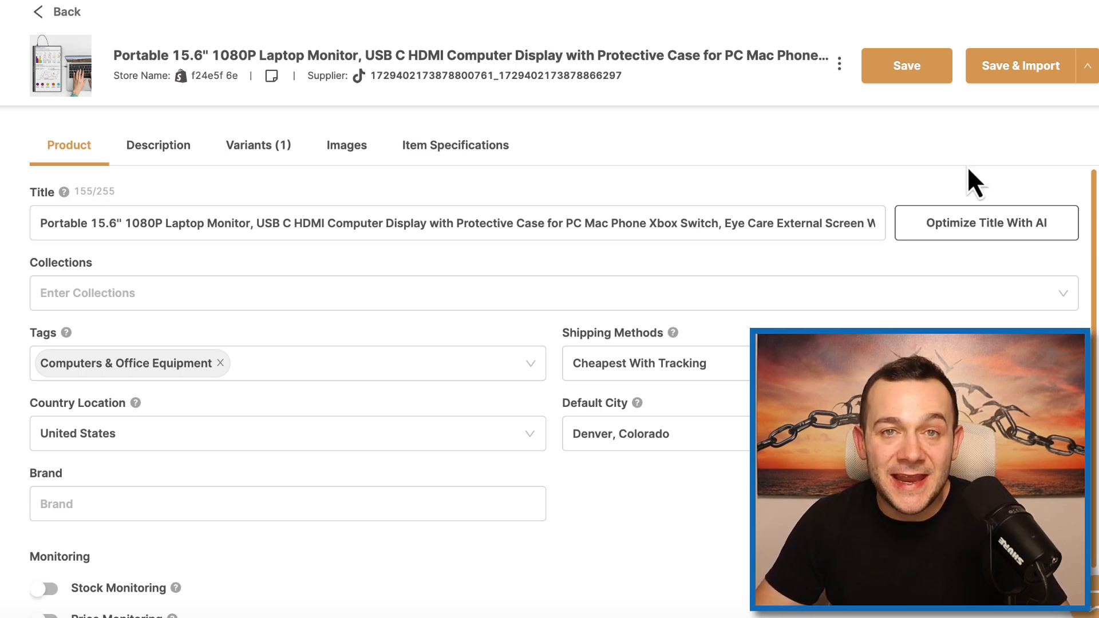
left_click(971, 229)
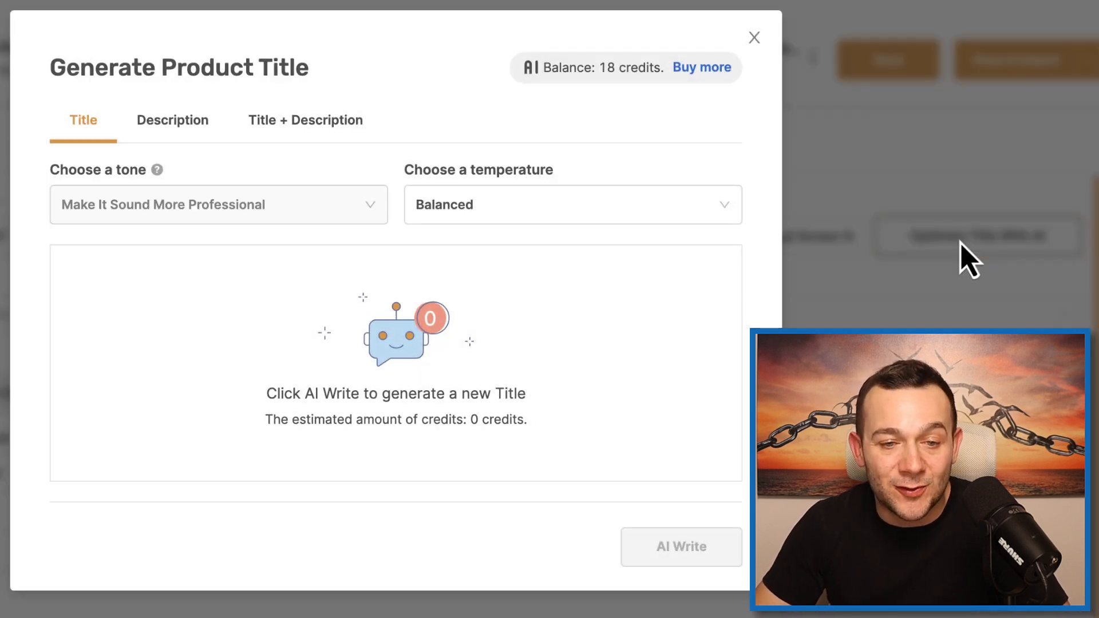
left_click(232, 205)
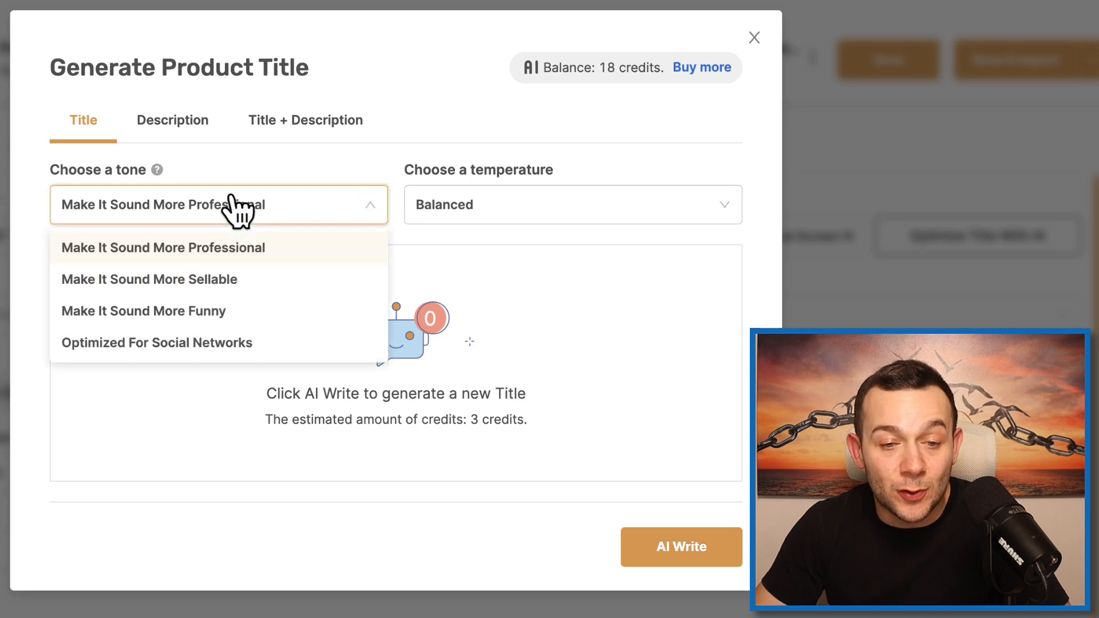
left_click(234, 281)
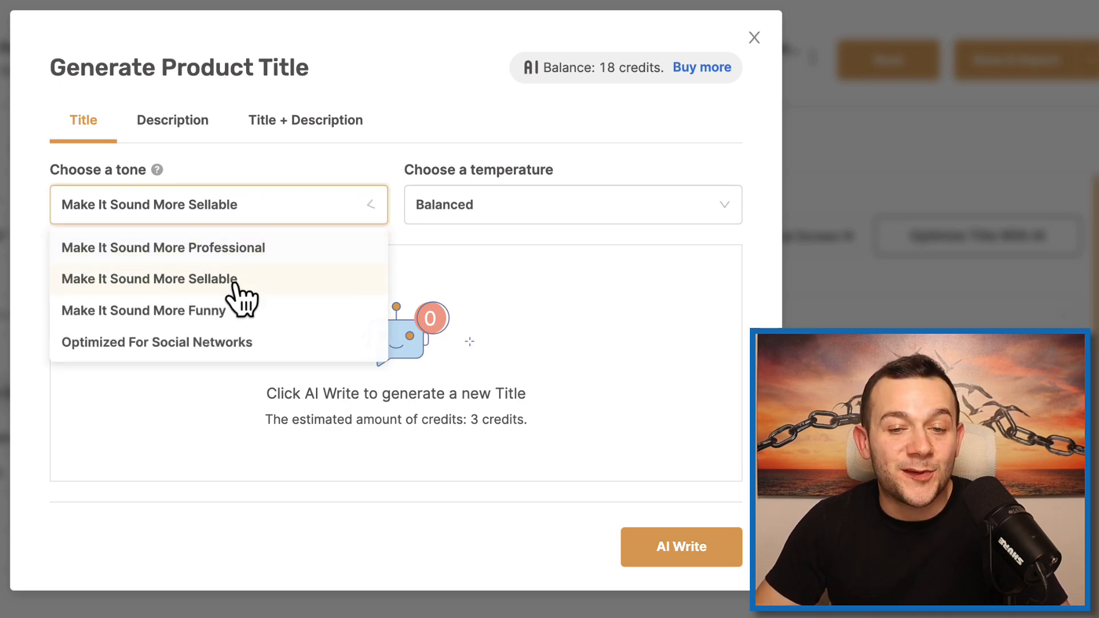
left_click(537, 215)
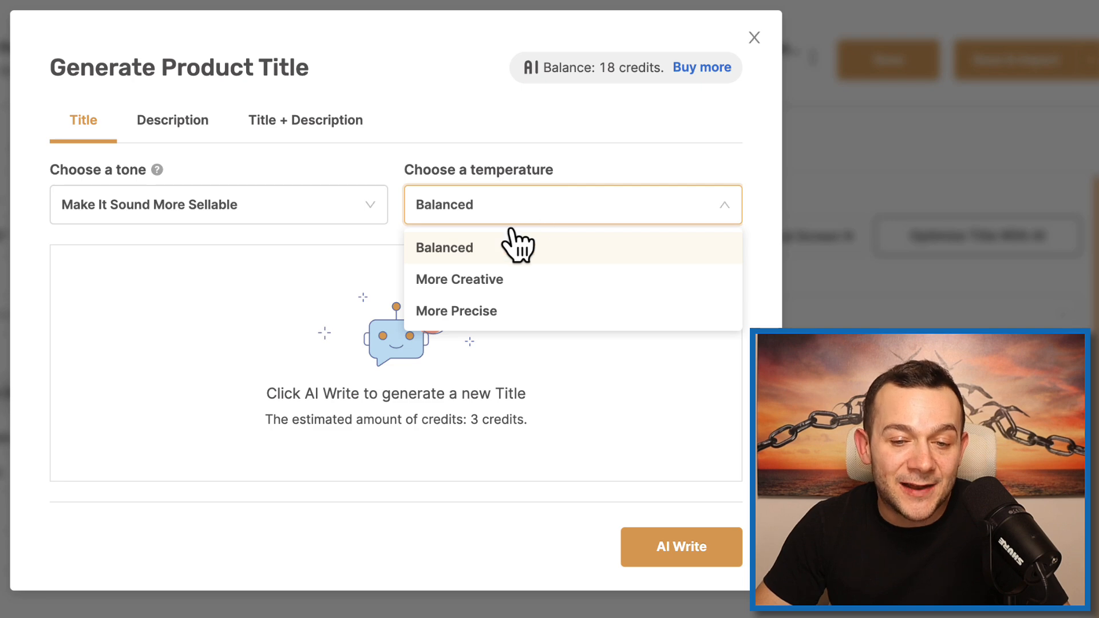
left_click(490, 312)
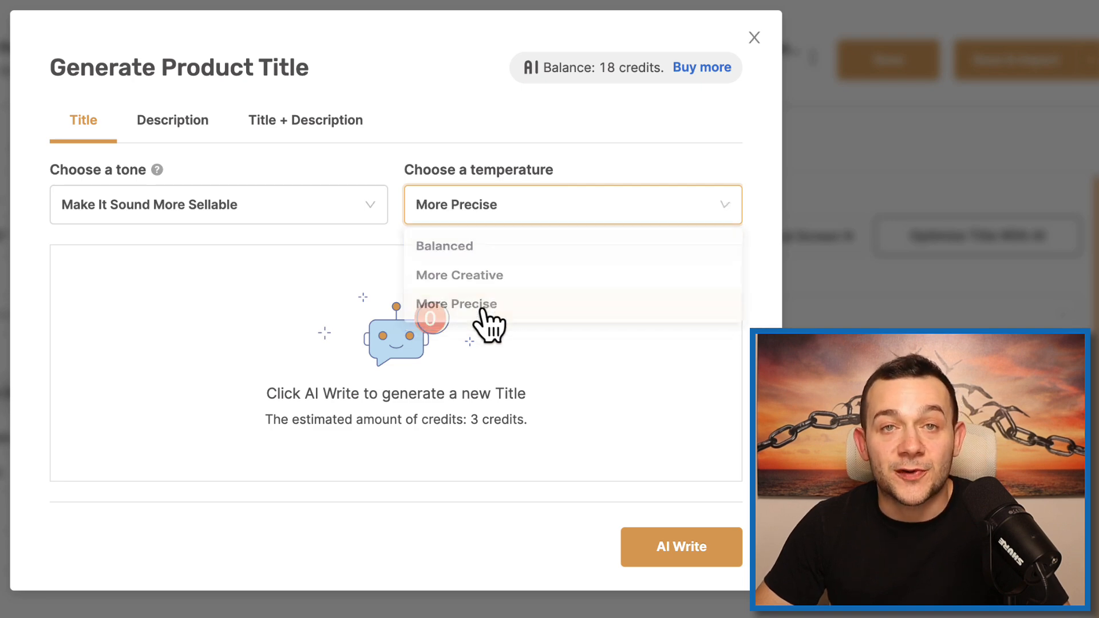
left_click(688, 551)
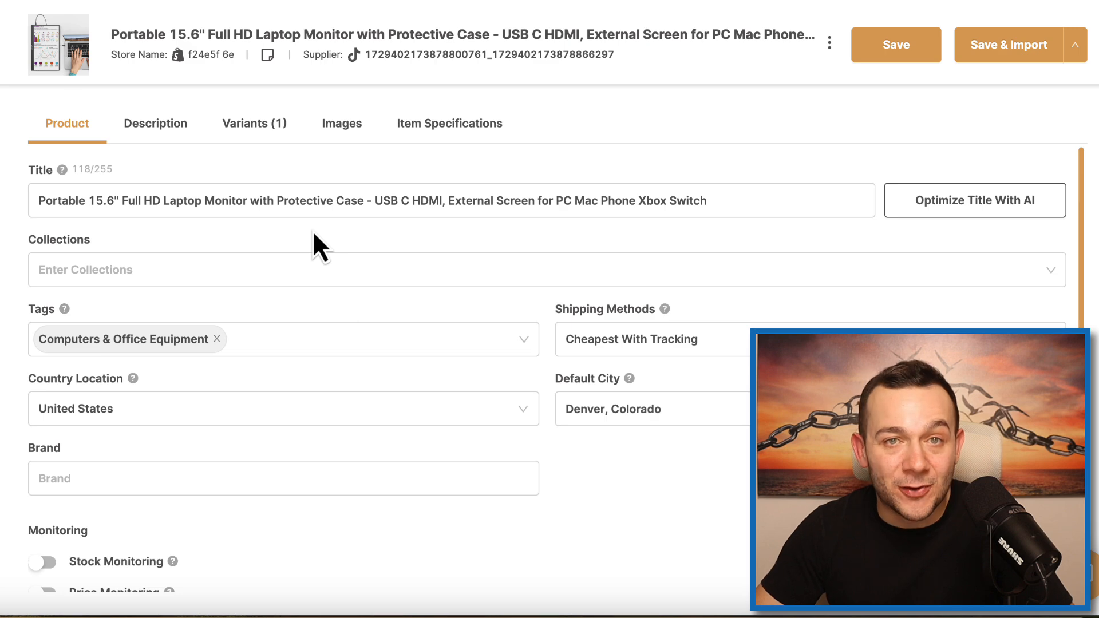
Replace the monitor's image-based description with an AI-written one in the Make It Sound More Sellable tone at Balanced temperature, and review it.
left_click(160, 131)
scroll(407, 362, "down", 10)
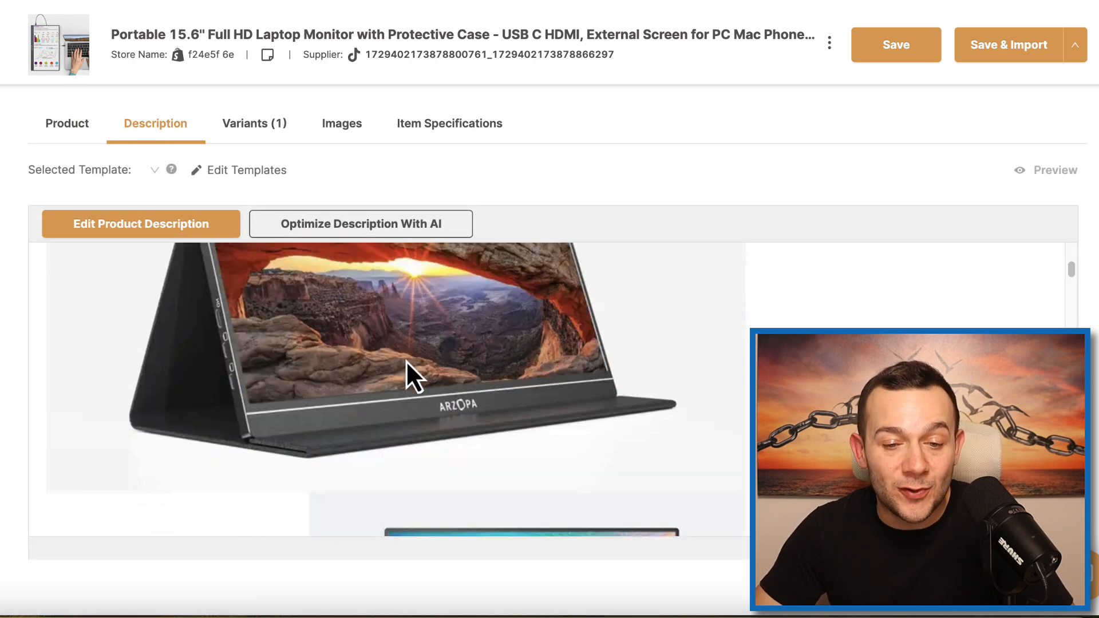
scroll(404, 372, "down", 15)
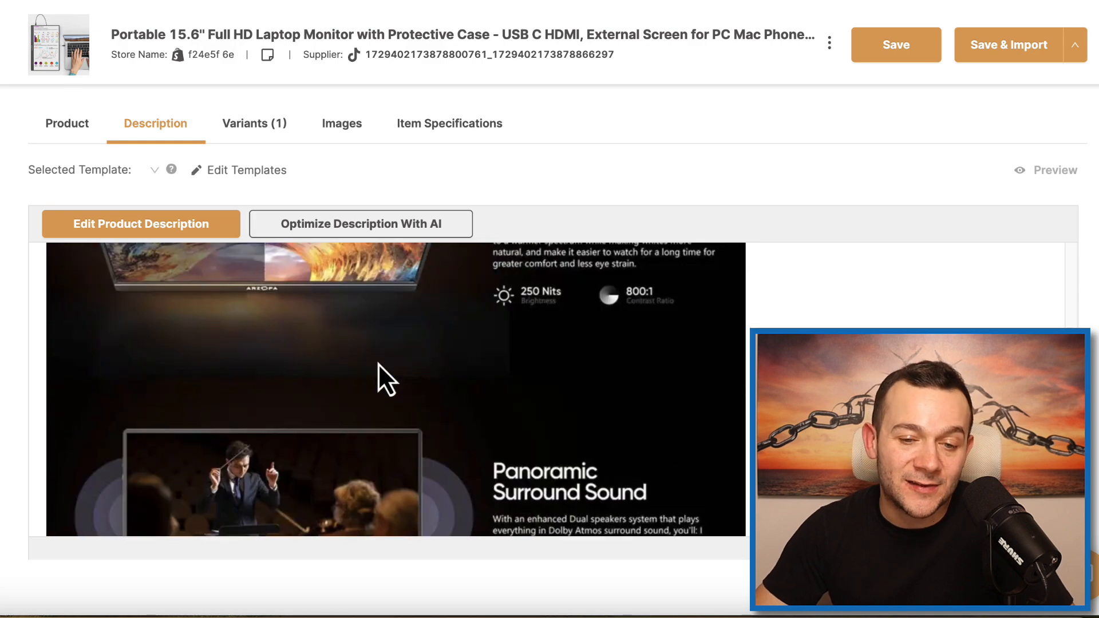
scroll(401, 378, "down", 3)
scroll(418, 386, "up", 20)
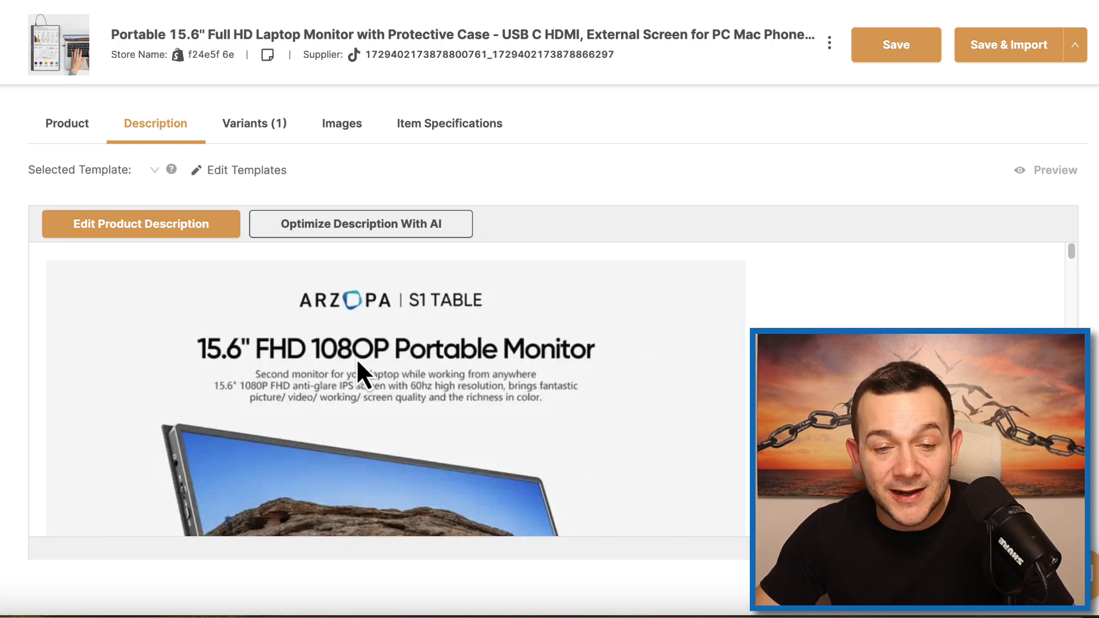
left_click(362, 231)
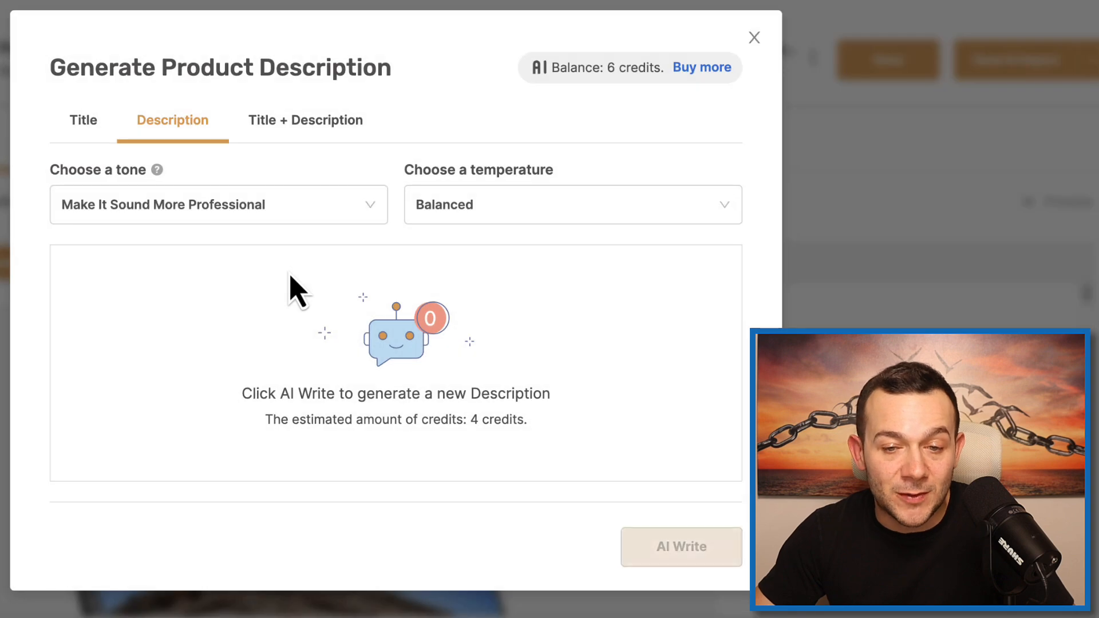
left_click(254, 215)
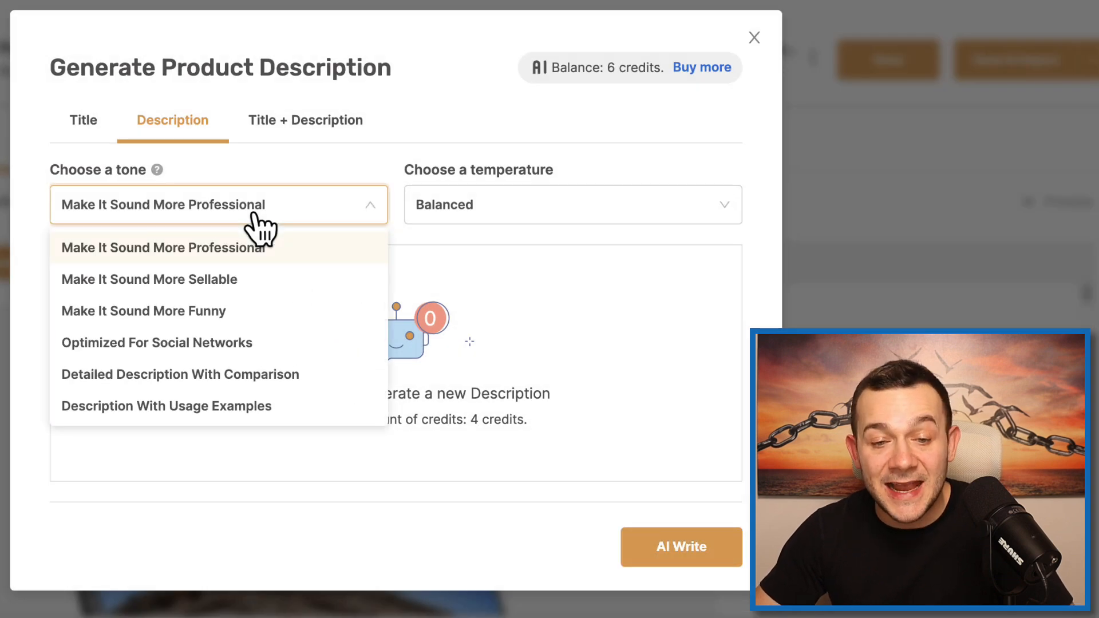
left_click(247, 282)
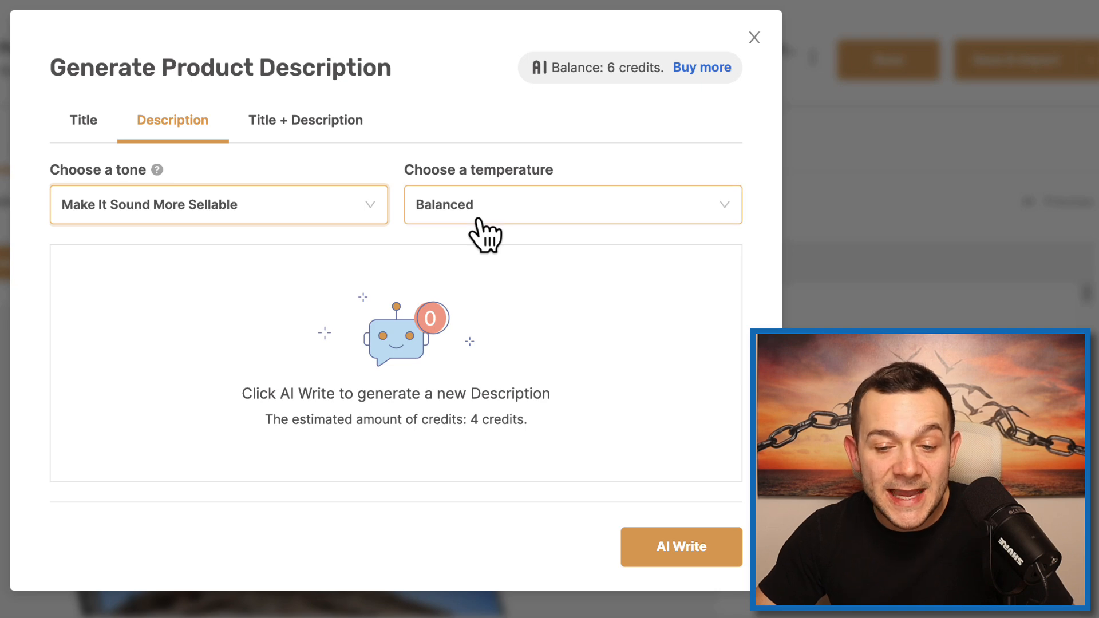
left_click(690, 546)
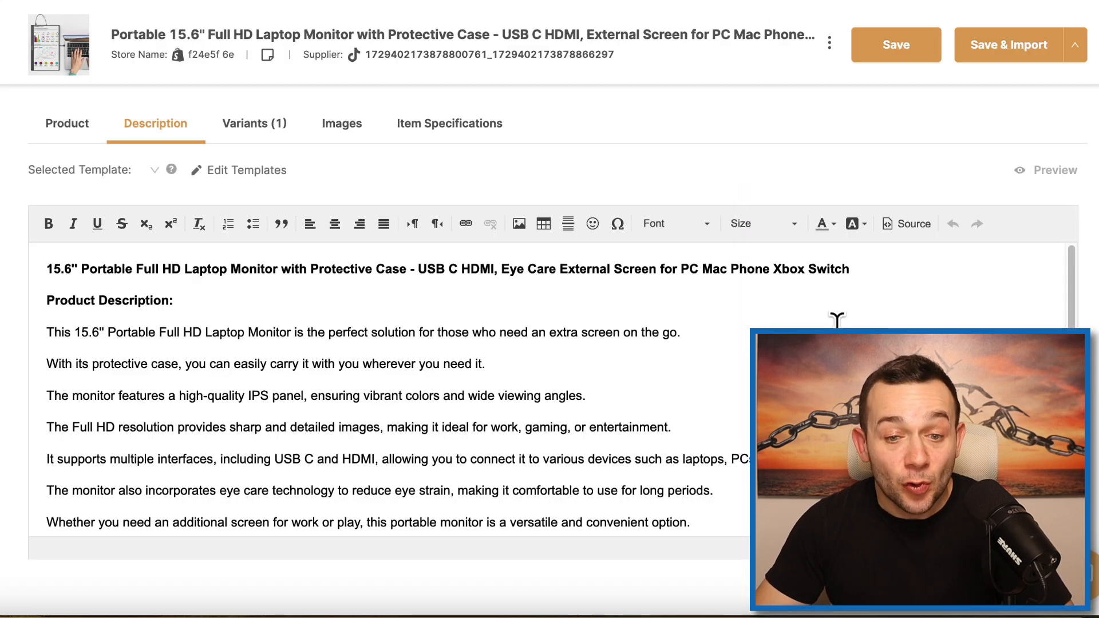
scroll(831, 320, "down", 5)
scroll(697, 363, "up", 5)
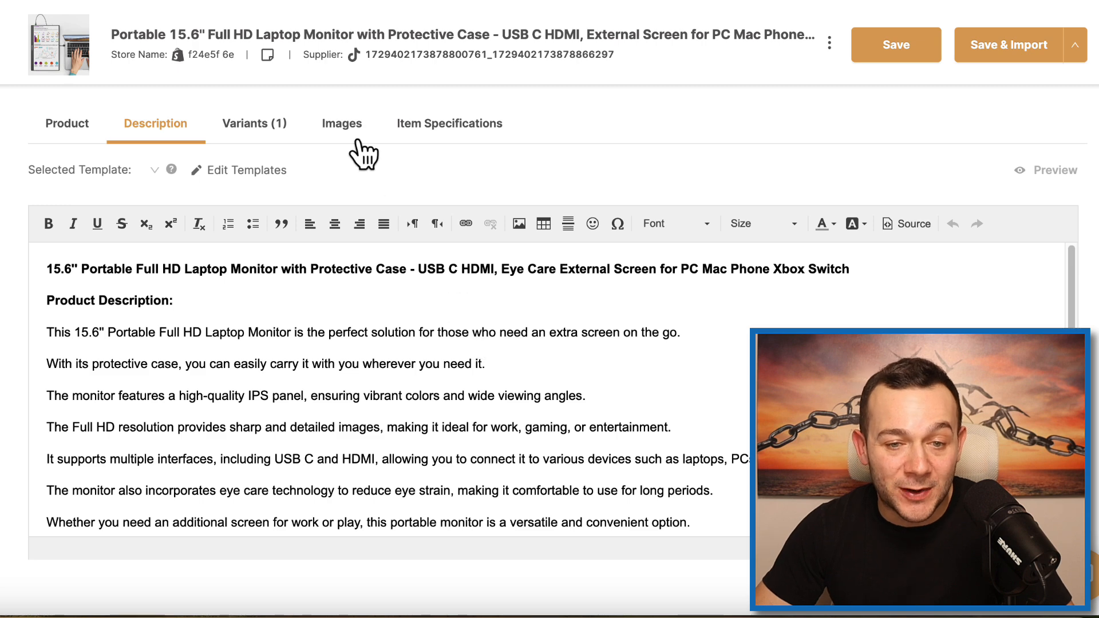
Select all the monitor's product images, then save the draft and import it to the store.
left_click(348, 124)
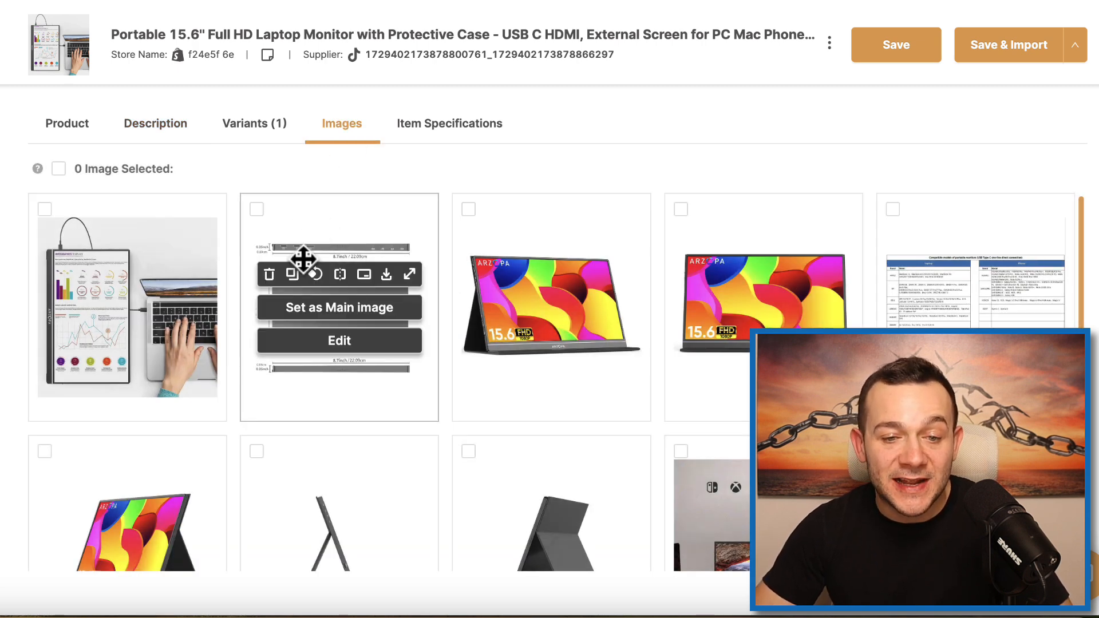
mouse_move(621, 312)
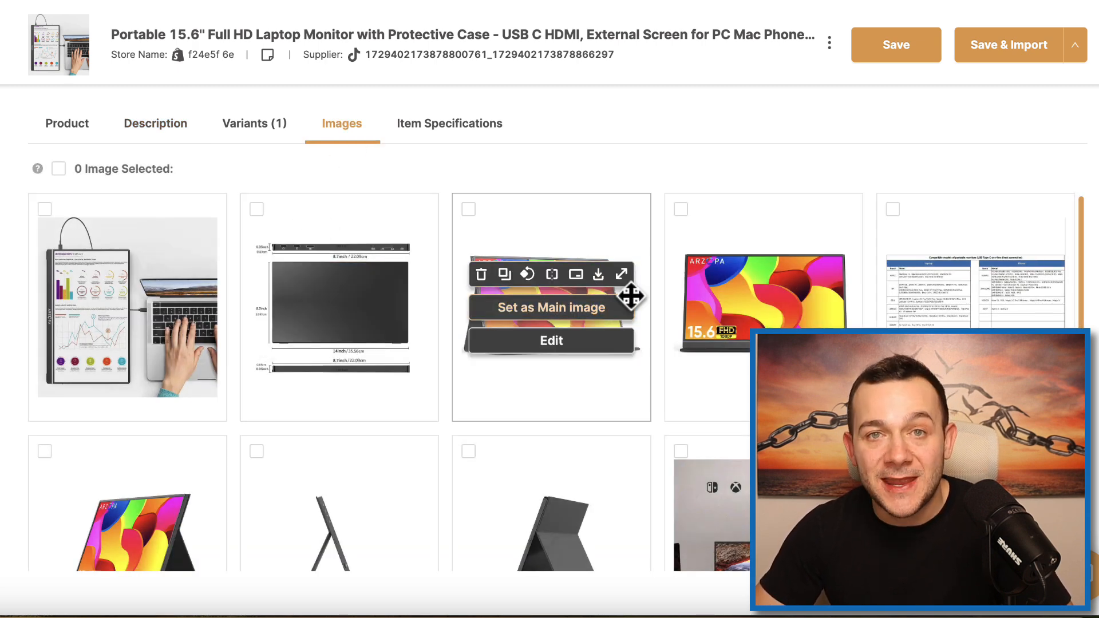
mouse_move(795, 293)
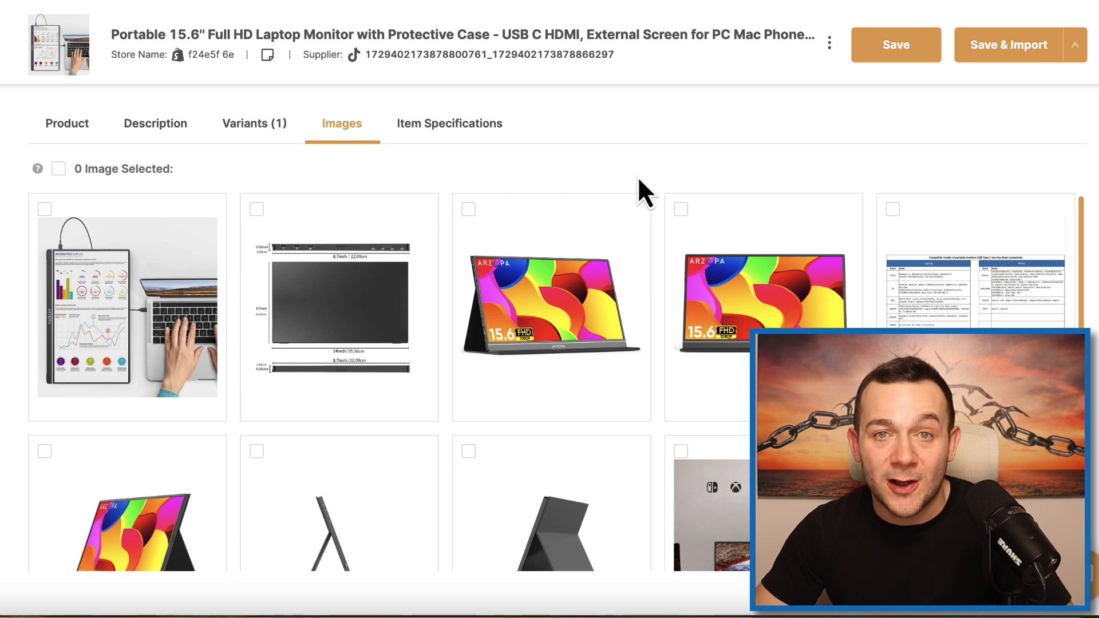
left_click(58, 169)
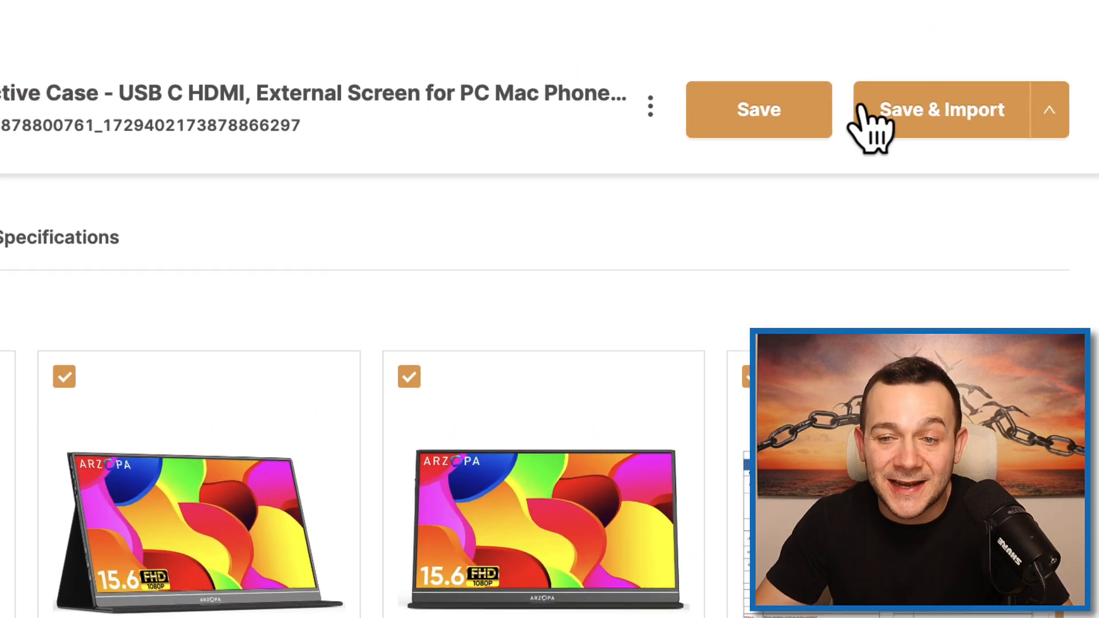
left_click(870, 111)
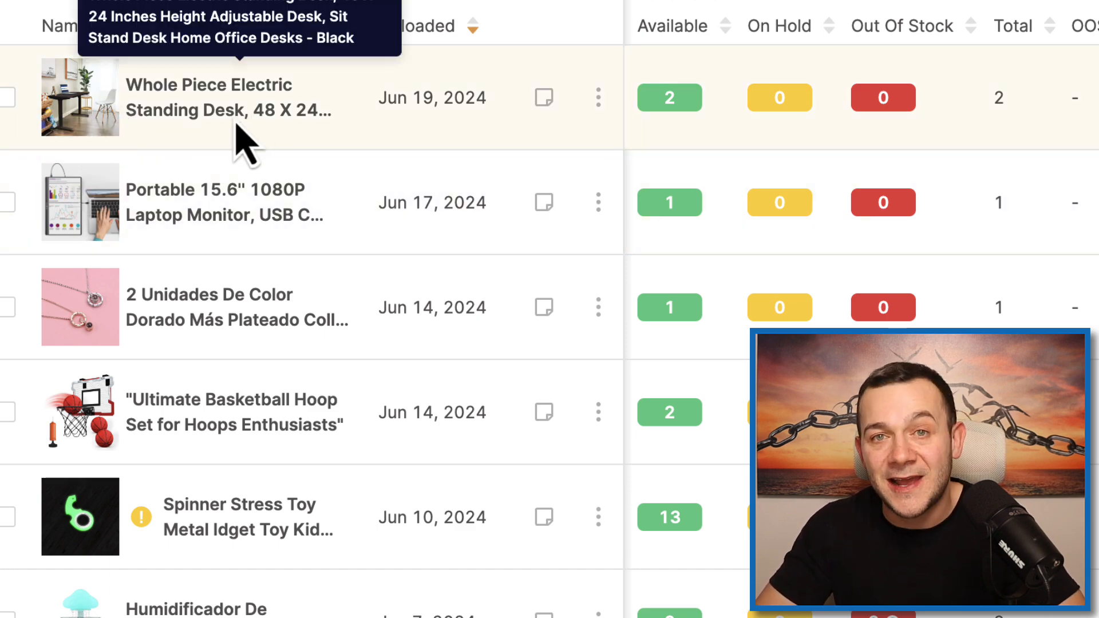
Submit a sourcing request for the Whole Piece Electric Standing Desk in the products list.
left_click(598, 99)
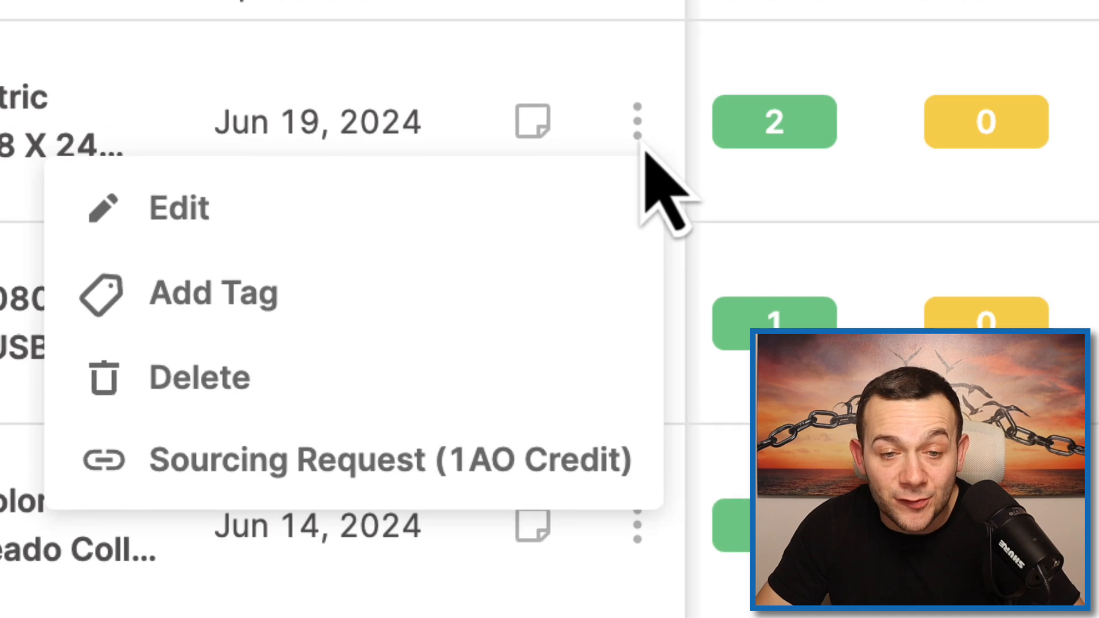
left_click(363, 458)
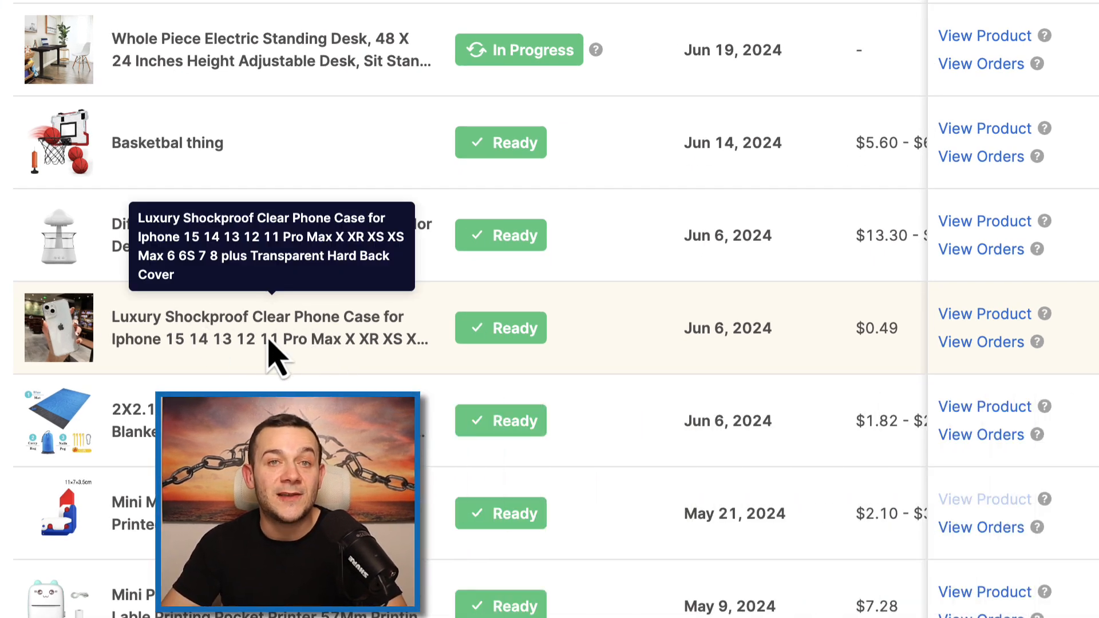
Open the sourced Luxury Shockproof Clear Phone Case and save Yunexpress US General USBZPHR as its United States shipping method.
left_click(935, 340)
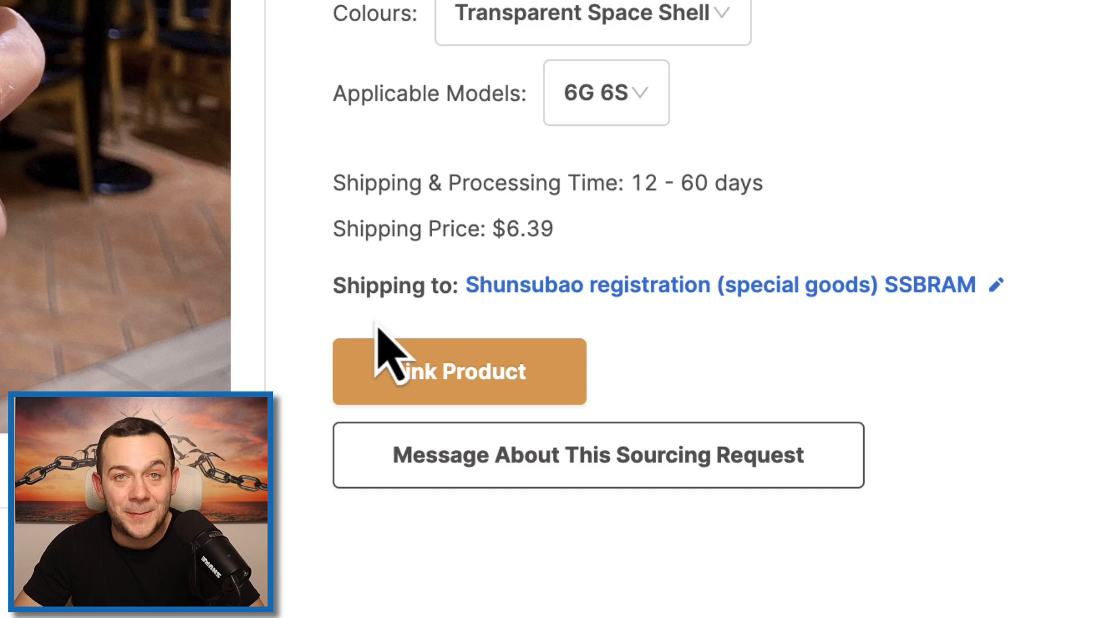
left_click(998, 283)
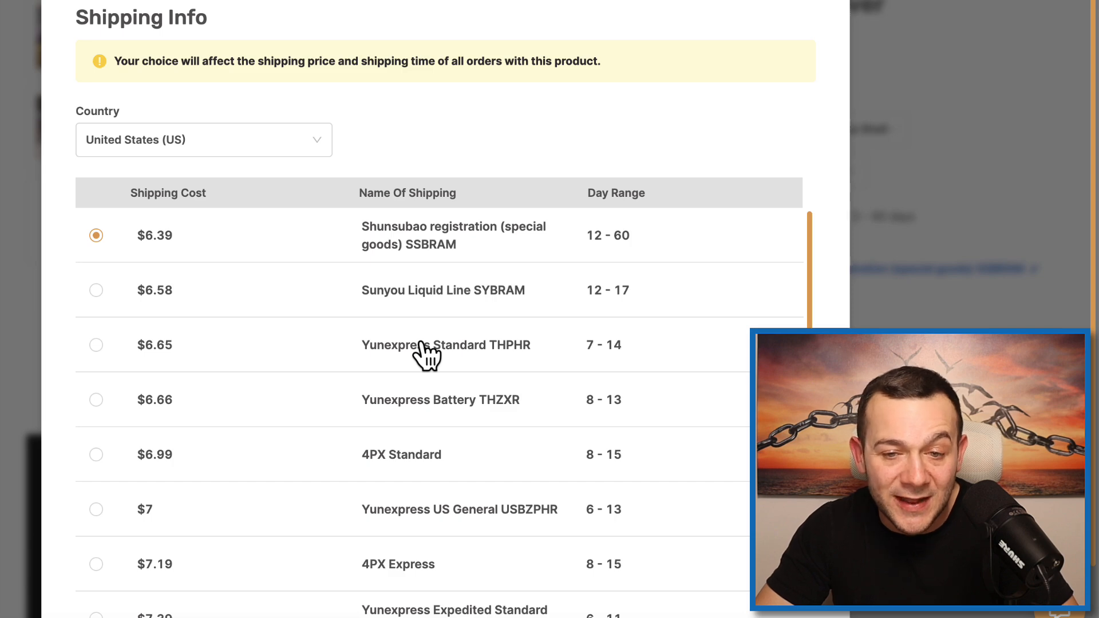
scroll(293, 301, "down", 2)
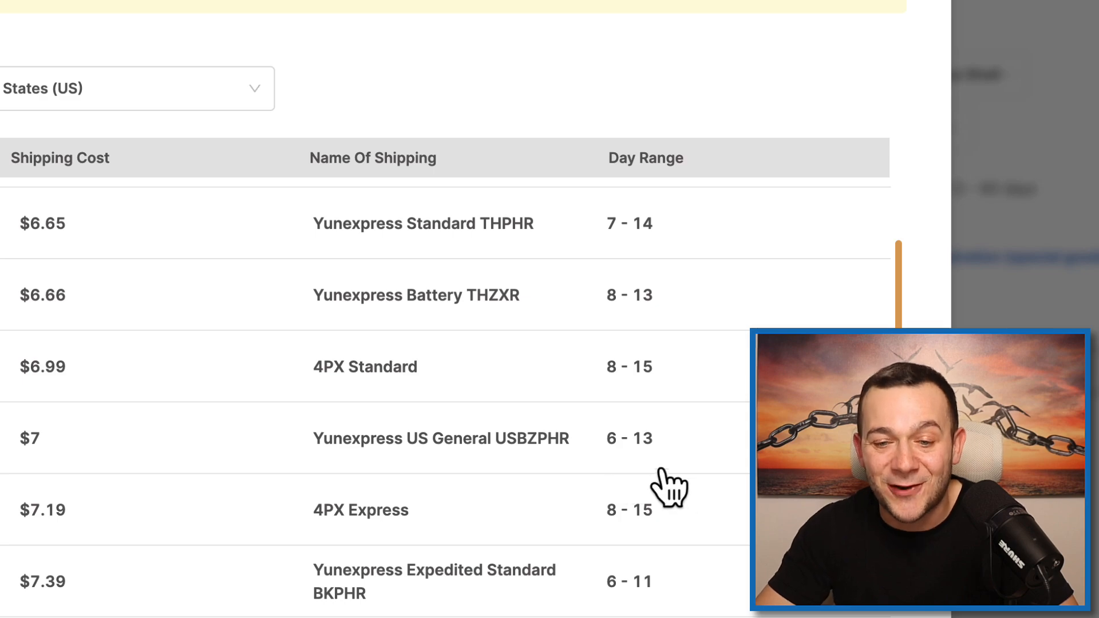
scroll(662, 469, "down", 8)
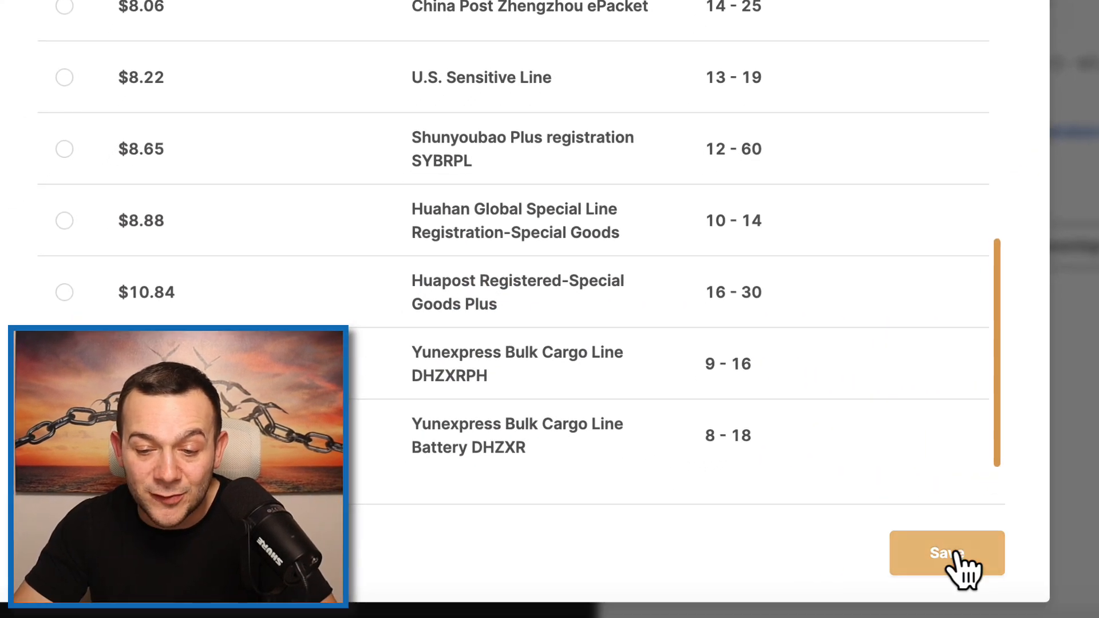
left_click(956, 552)
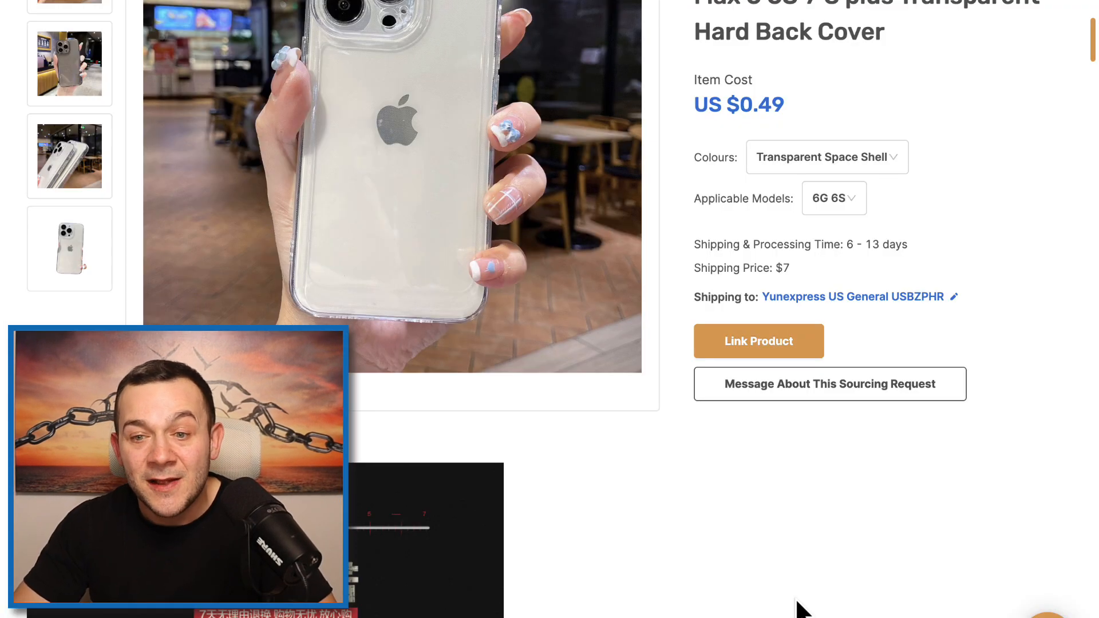
scroll(795, 590, "up", 2)
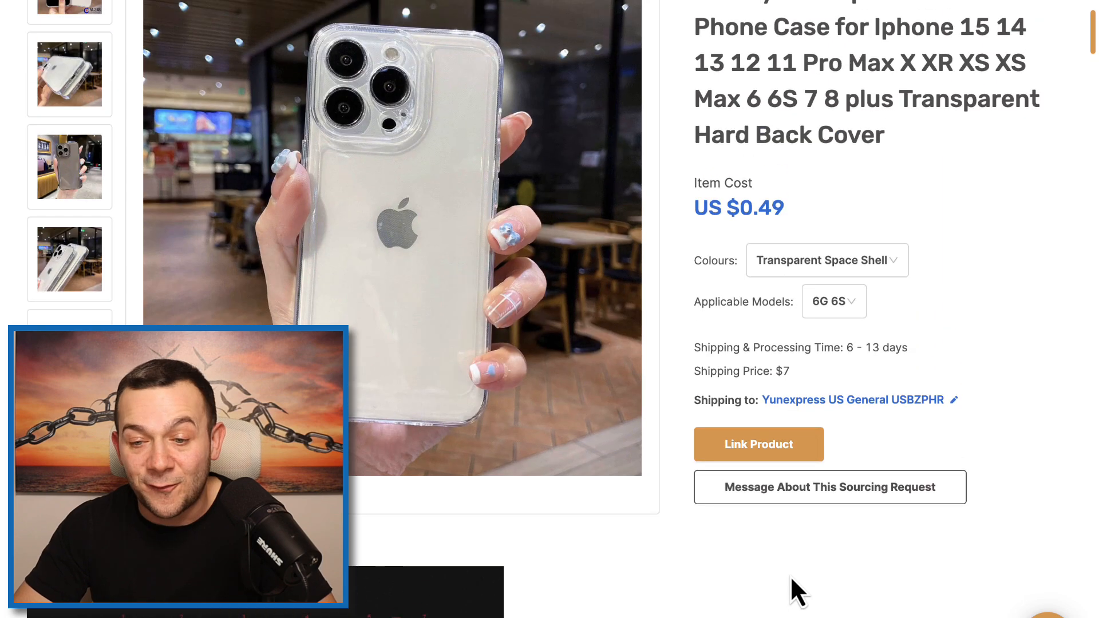
scroll(790, 576, "up", 1)
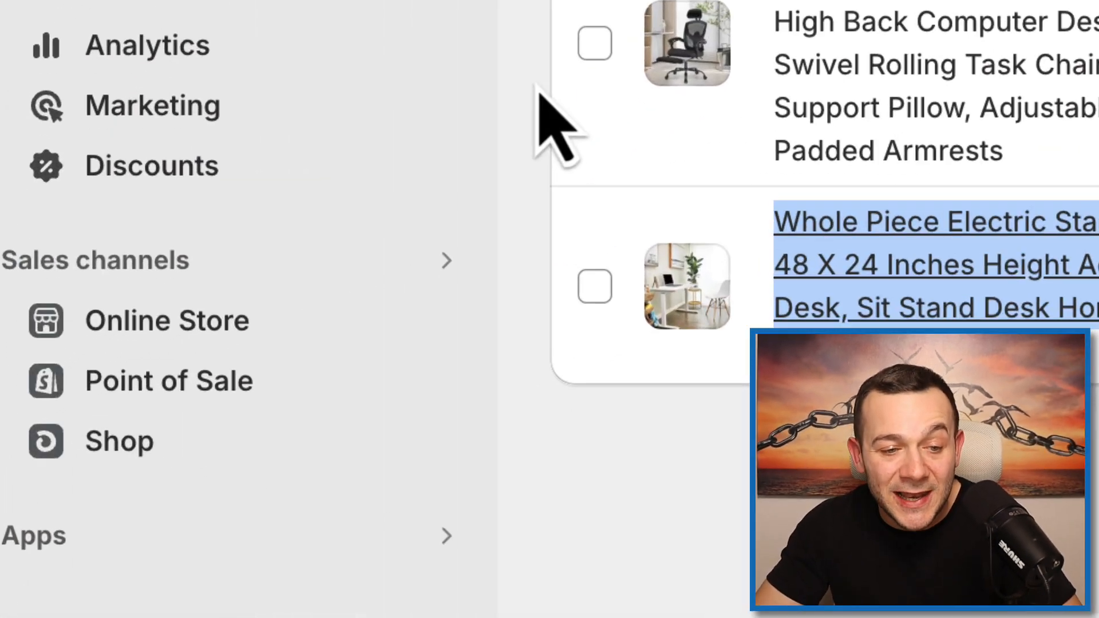
Open the online store's themes, browse the popular free ones, and add Refresh to the theme library.
left_click(219, 321)
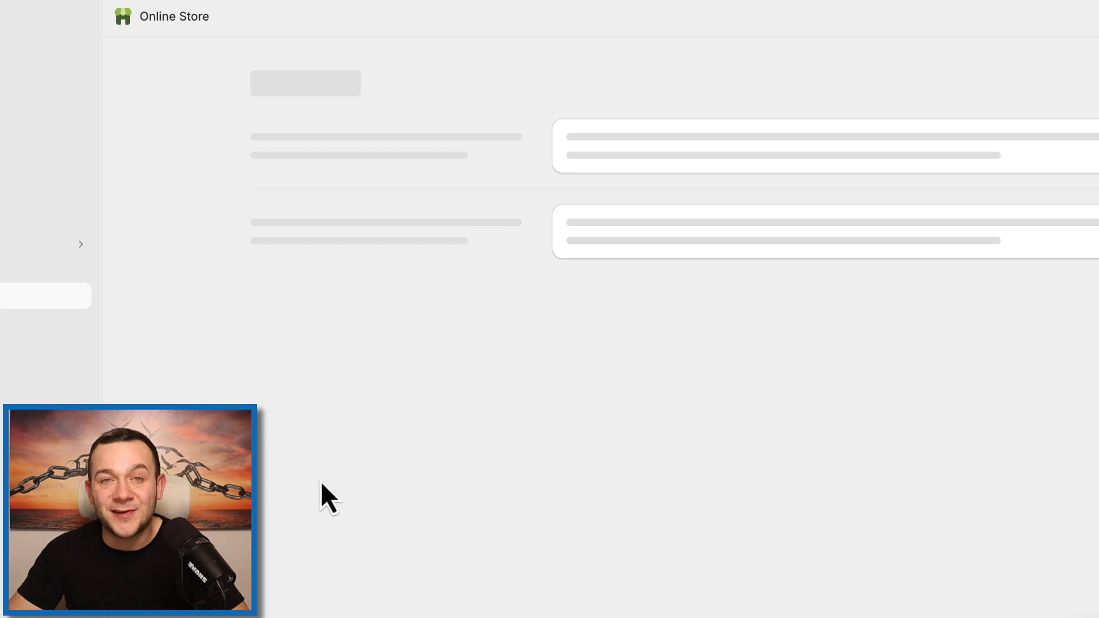
scroll(435, 464, "down", 10)
scroll(458, 476, "up", 2)
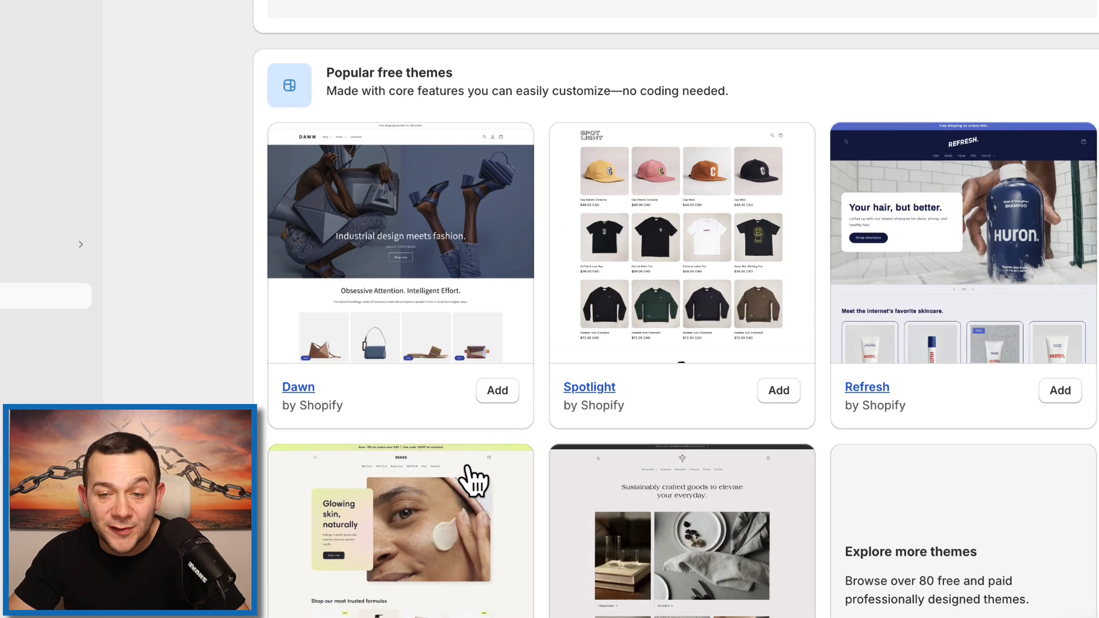
scroll(458, 401, "down", 2)
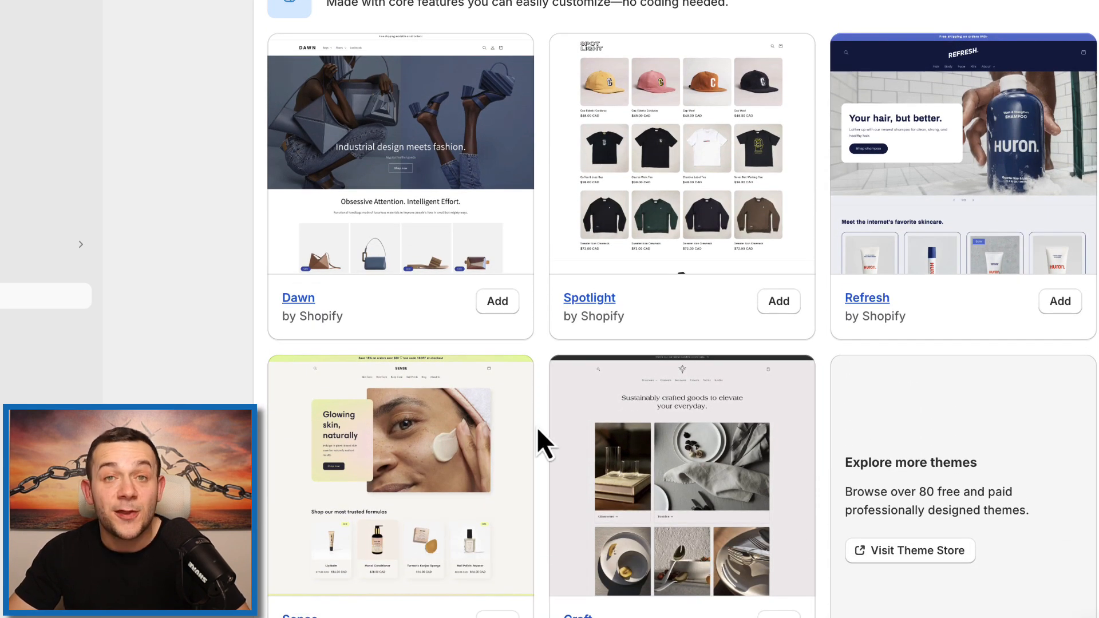
scroll(541, 435, "up", 2)
scroll(544, 441, "up", 1)
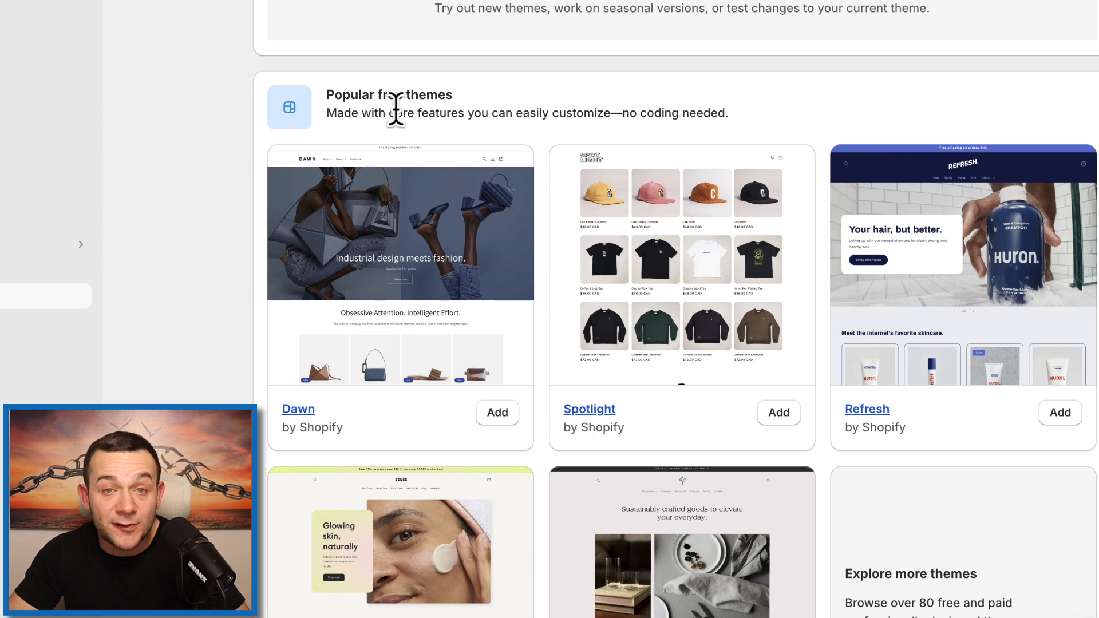
scroll(438, 213, "down", 3)
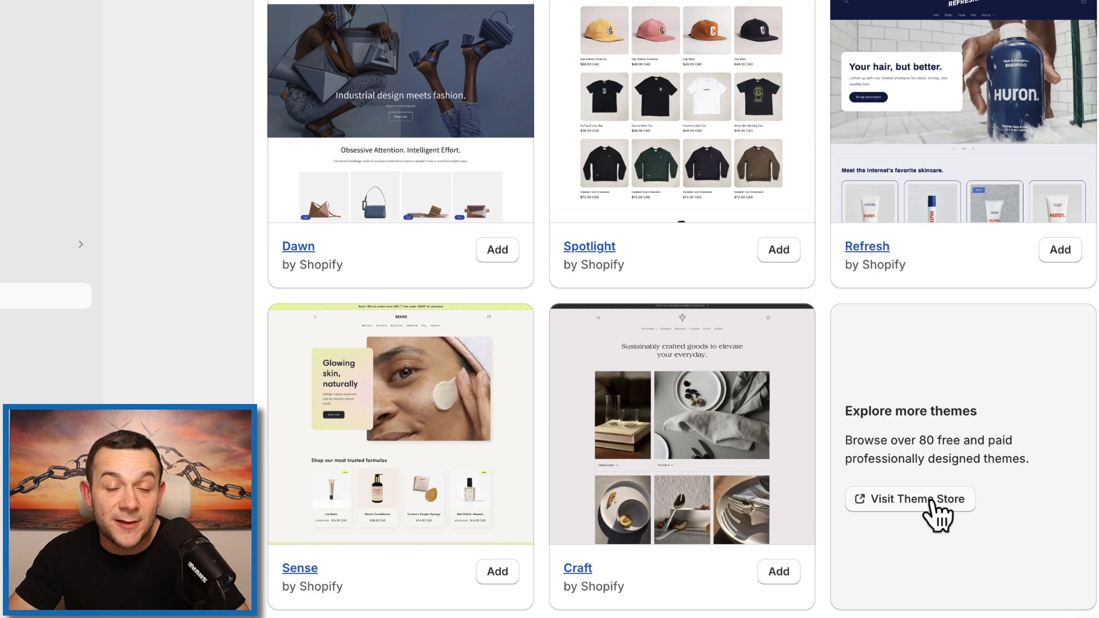
scroll(1037, 465, "up", 1)
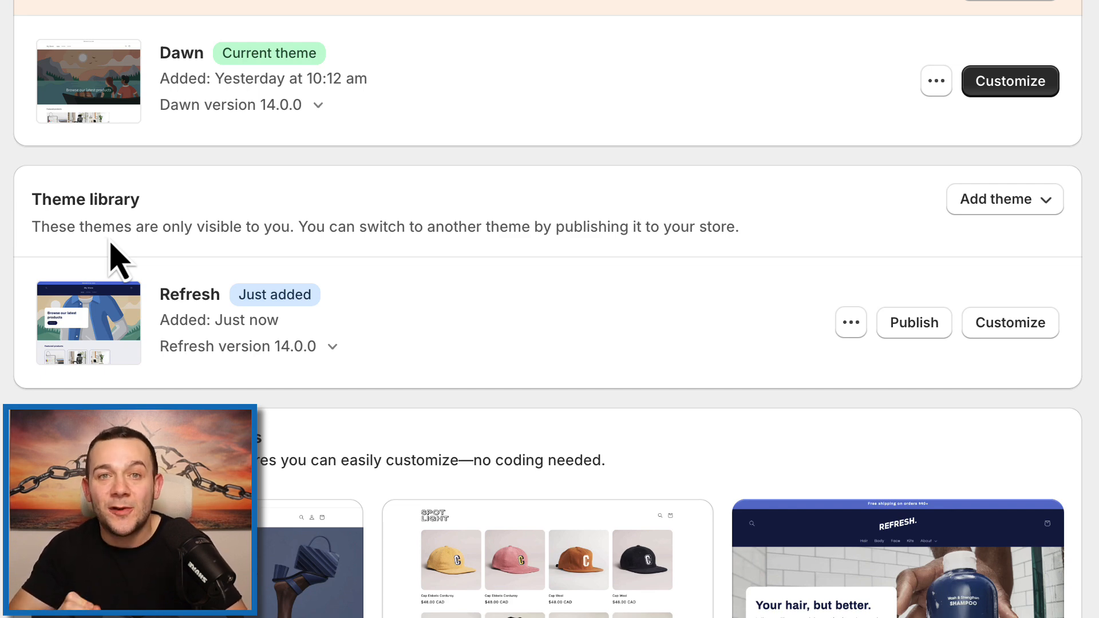
Open the Refresh theme for customization, review its home page preview, and delete the "Browse our latest products" slide.
left_click(1012, 338)
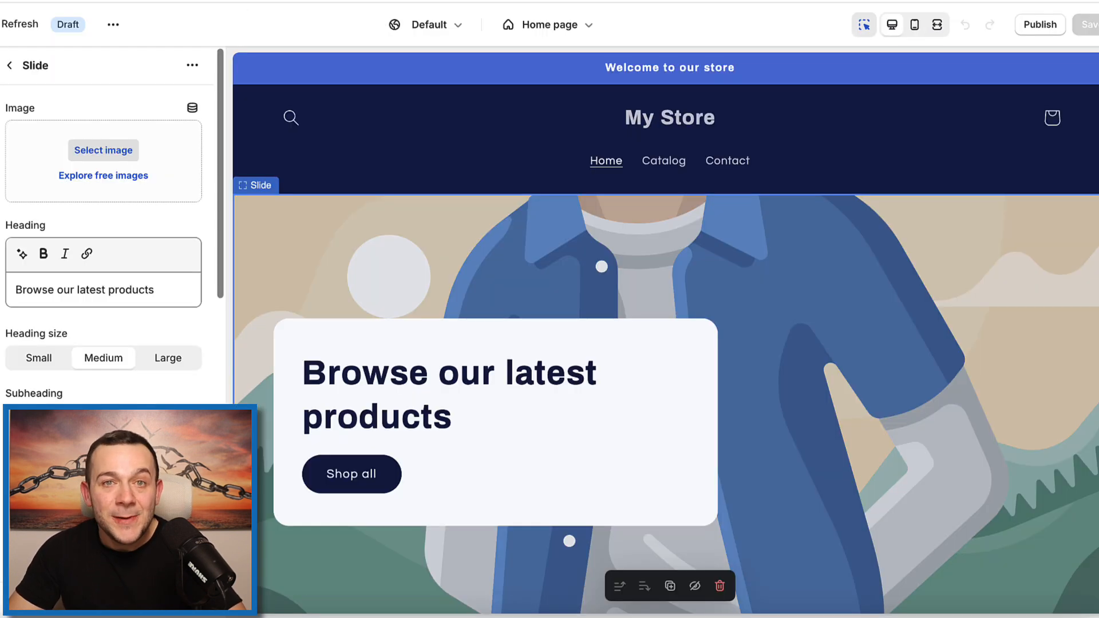
scroll(666, 333, "down", 10)
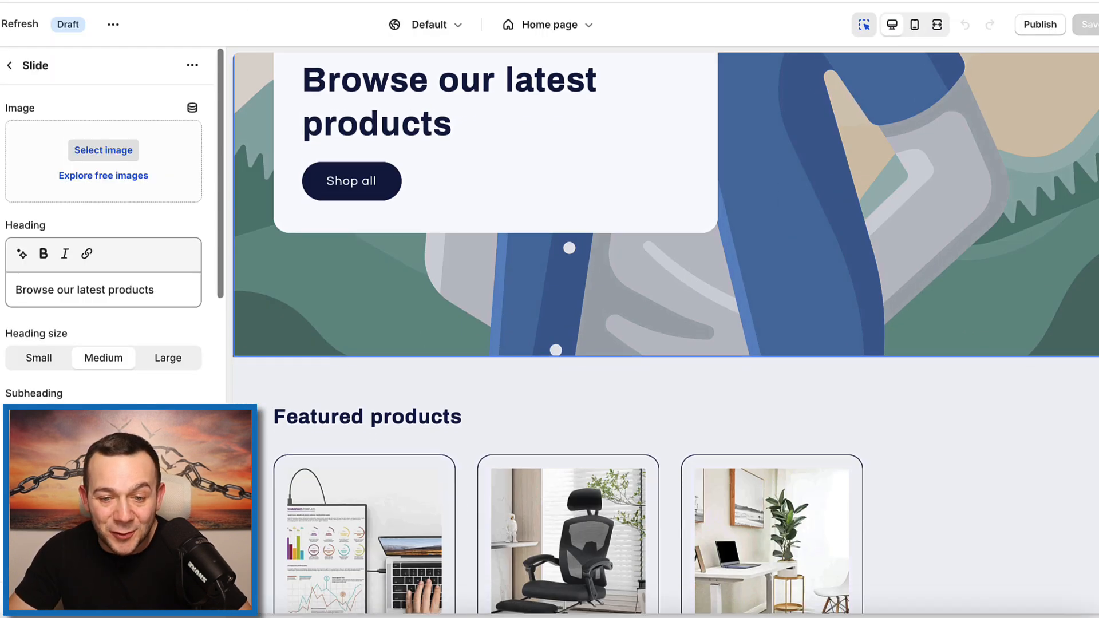
scroll(666, 326, "up", 2)
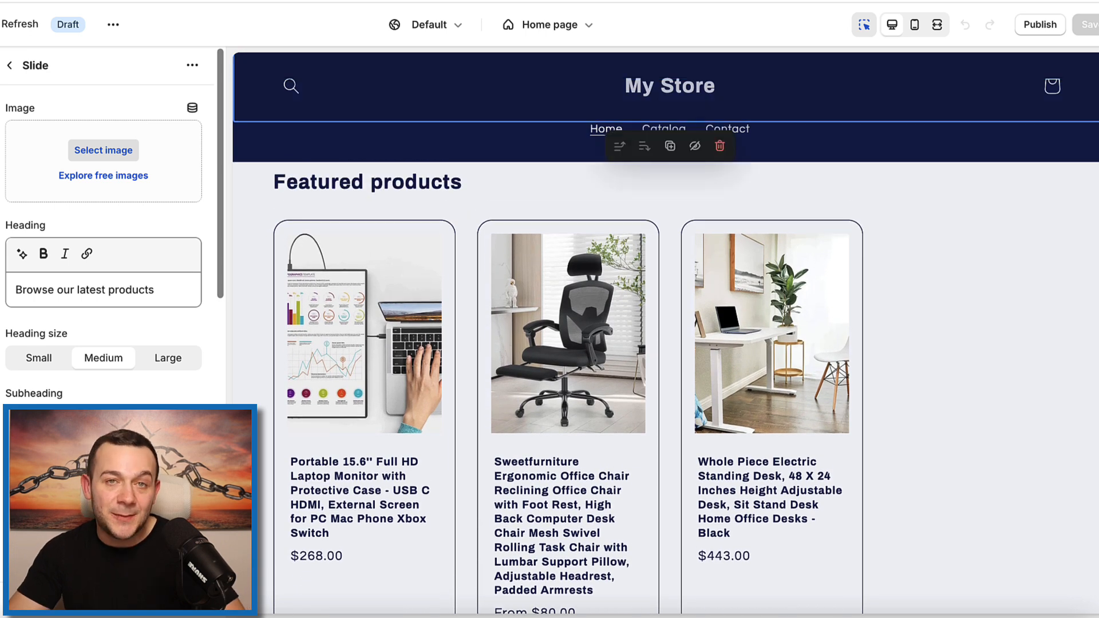
scroll(1088, 257, "up", 8)
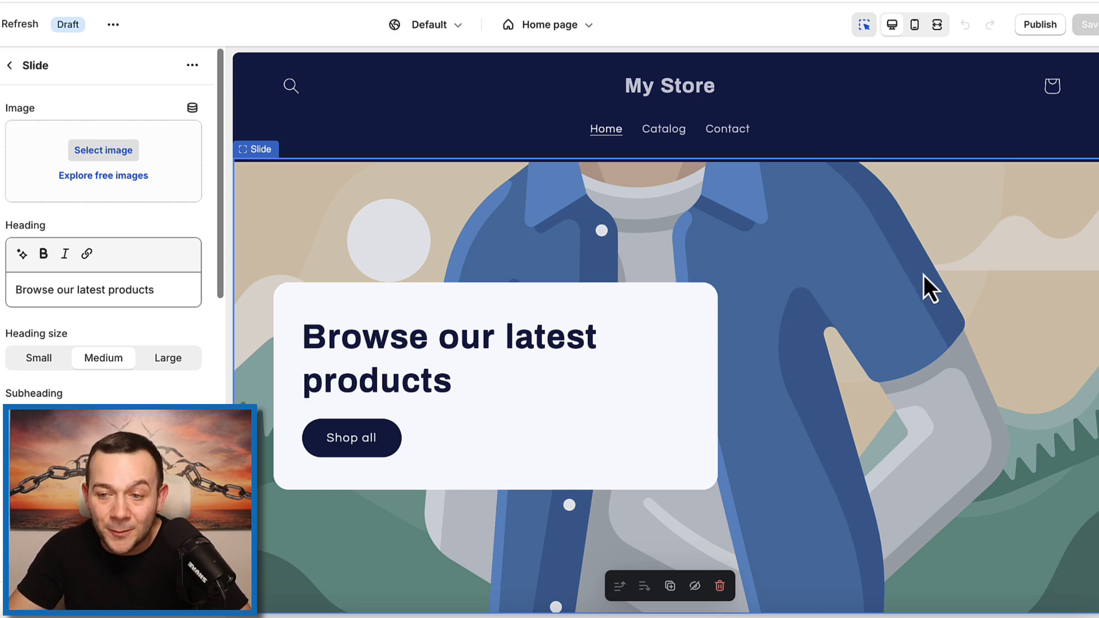
scroll(1088, 232, "down", 8)
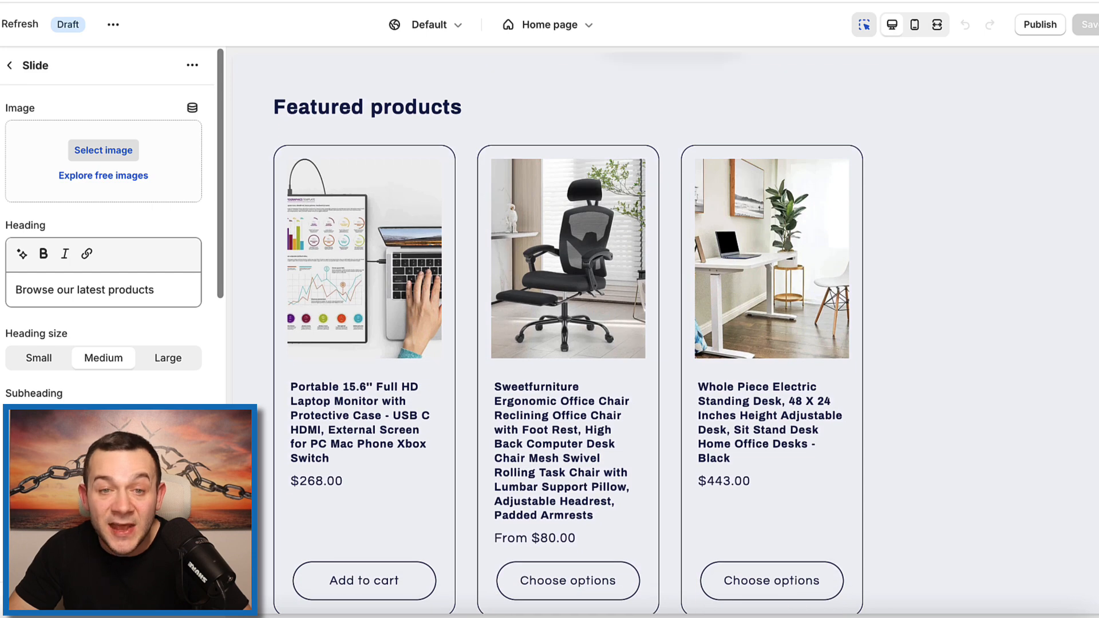
scroll(1080, 248, "up", 8)
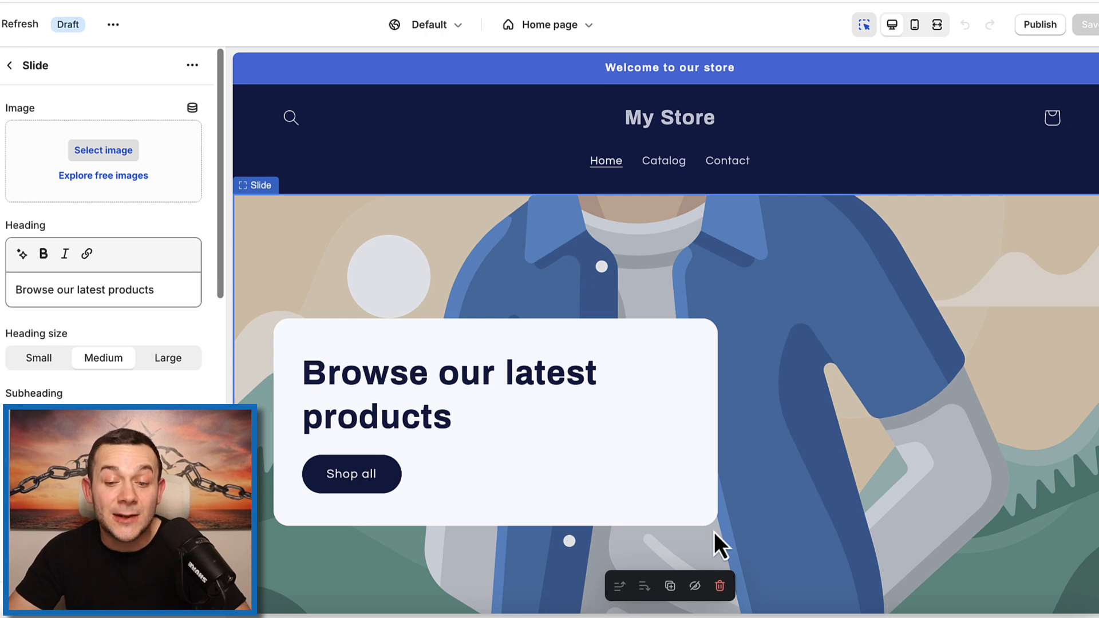
left_click(724, 588)
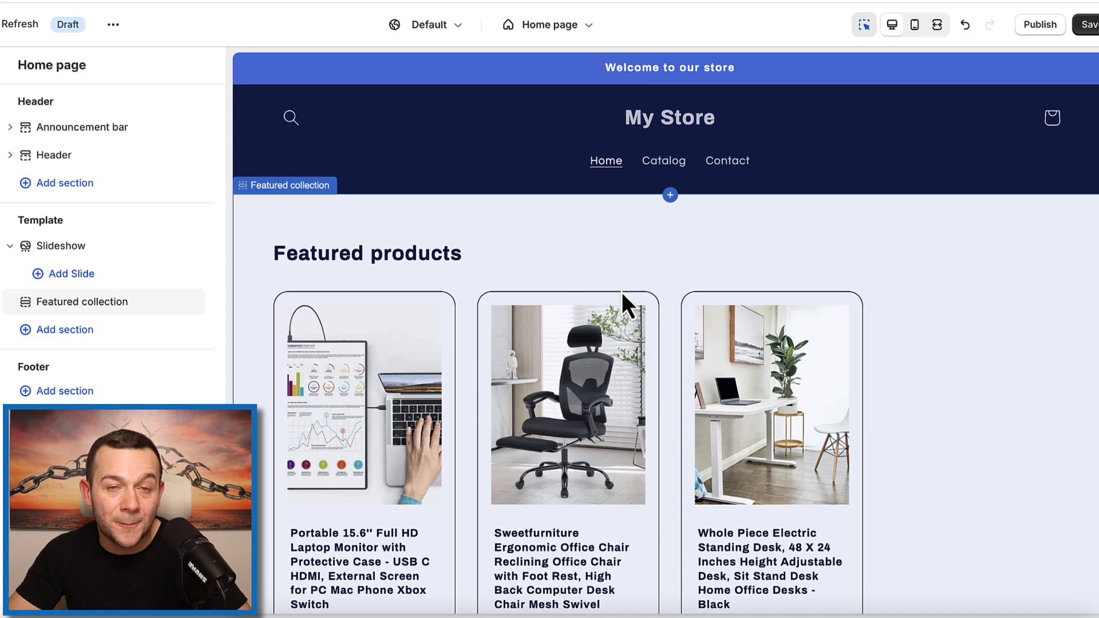
Set the home page's featured collection to show a maximum of 3 products in 3 columns on desktop.
left_click(819, 162)
left_click(782, 236)
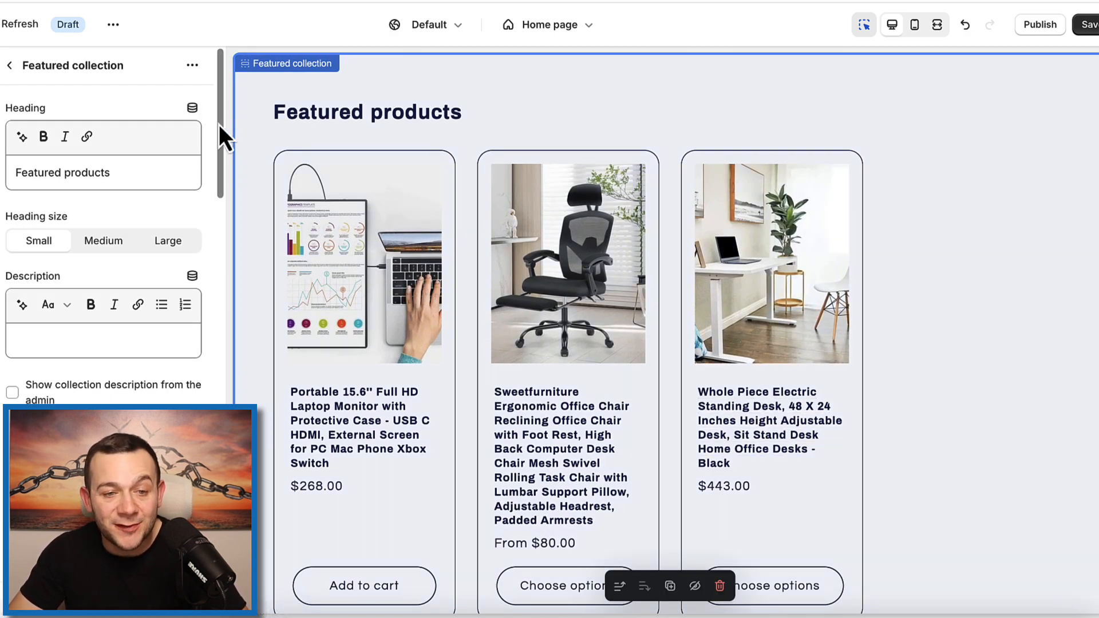
left_click_drag(219, 124, 221, 261)
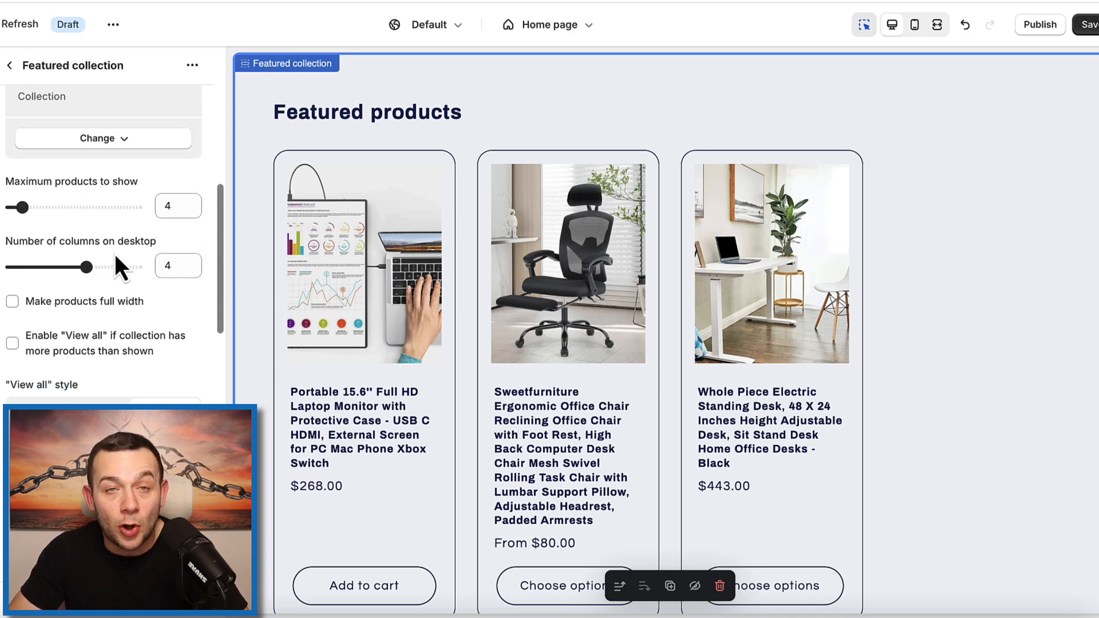
left_click(170, 207)
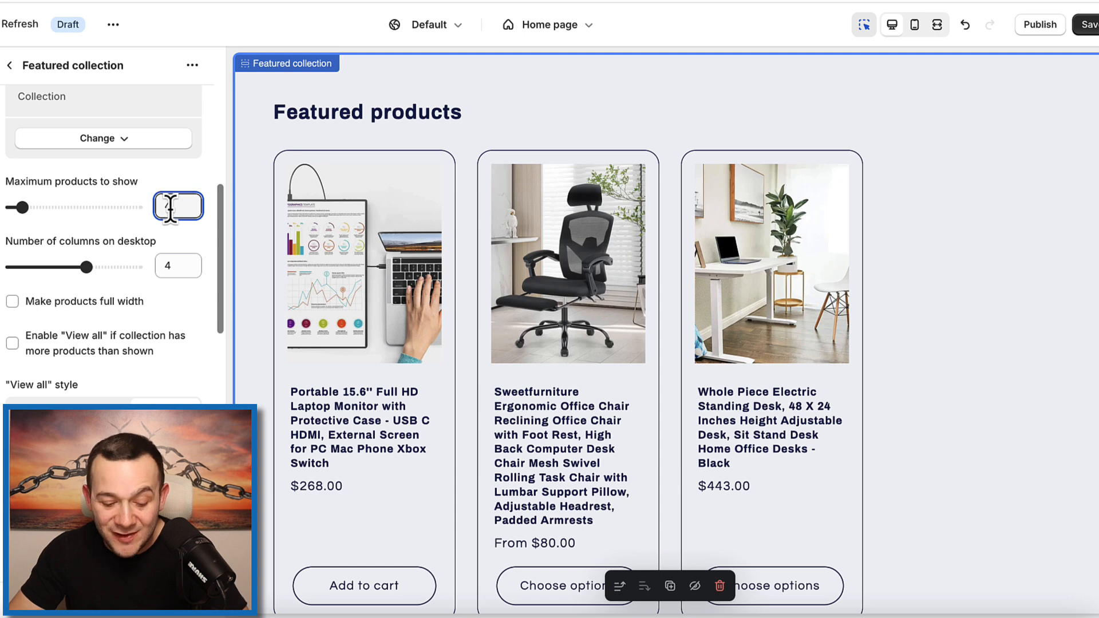
left_click(172, 264)
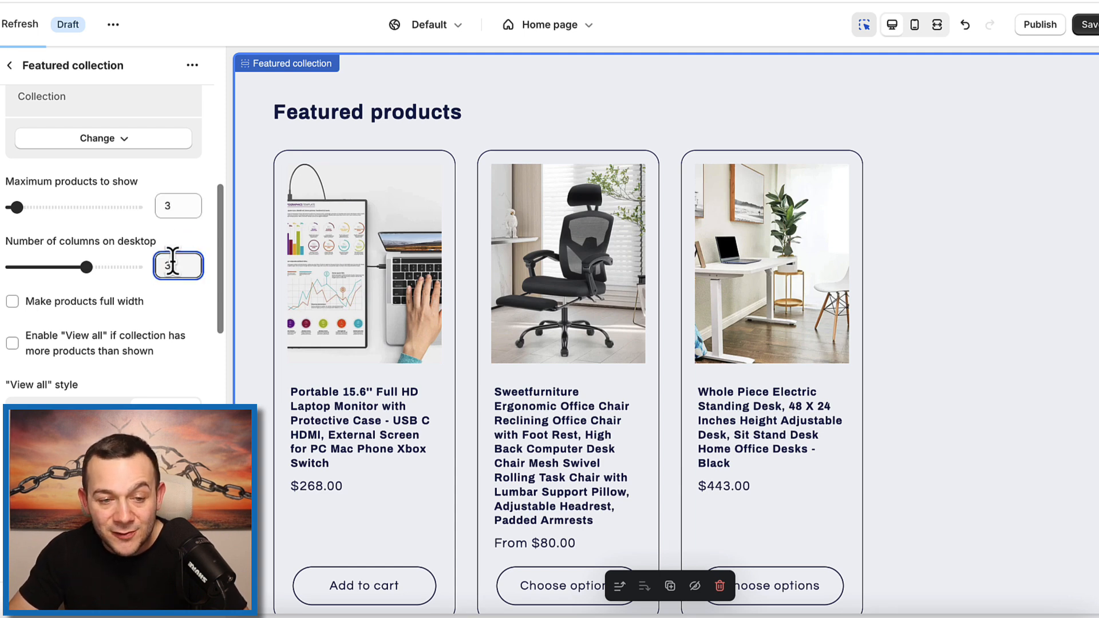
left_click(994, 314)
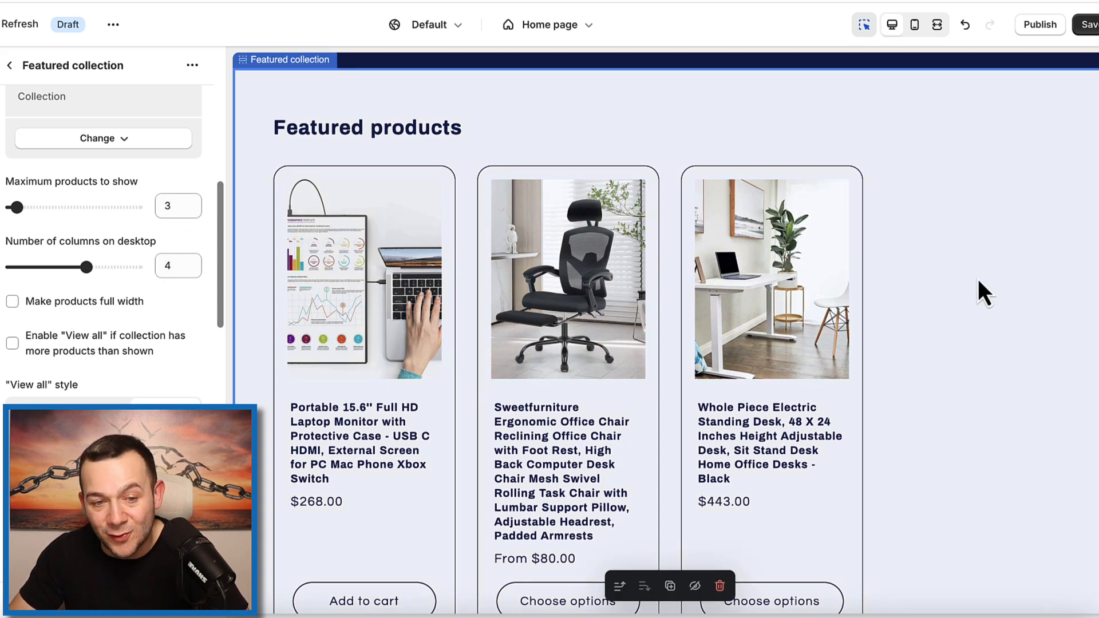
left_click(188, 267)
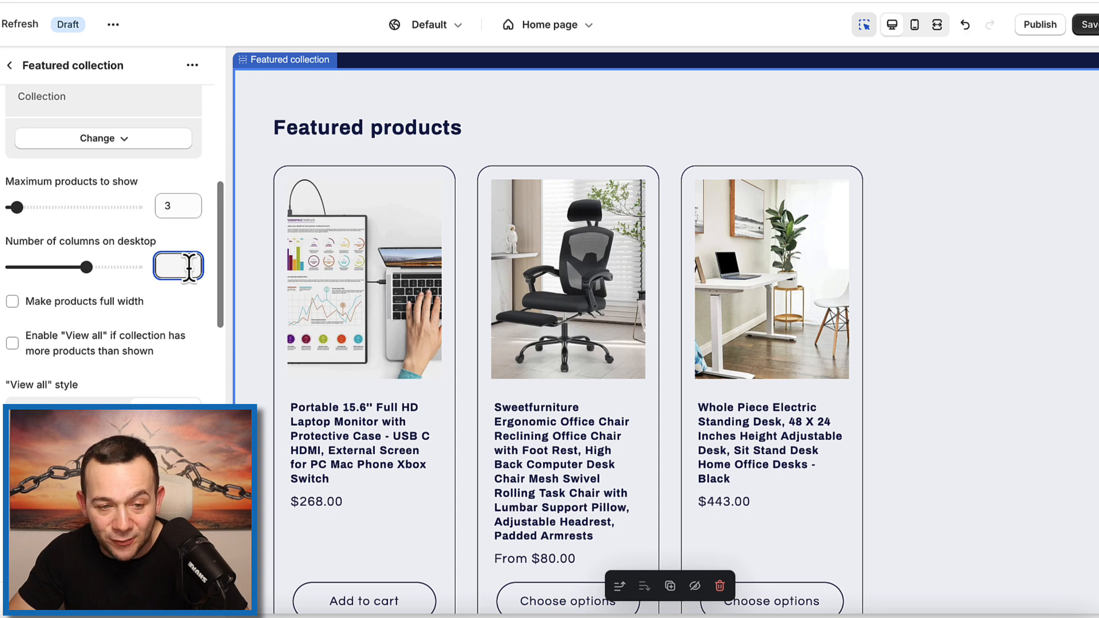
type("3")
left_click(819, 146)
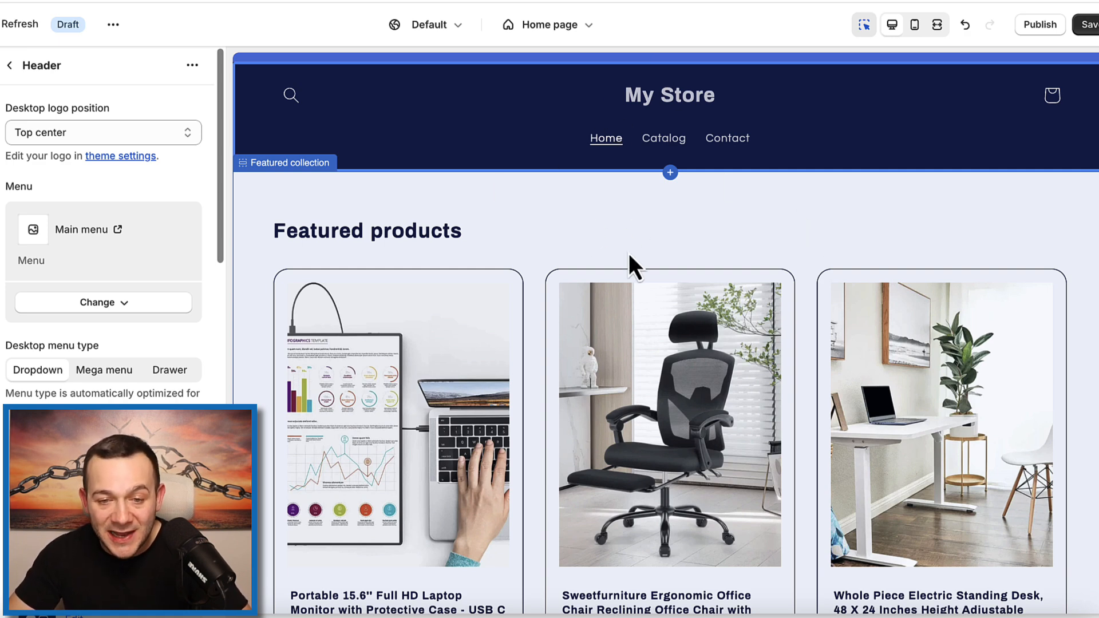
scroll(799, 250, "up", 1)
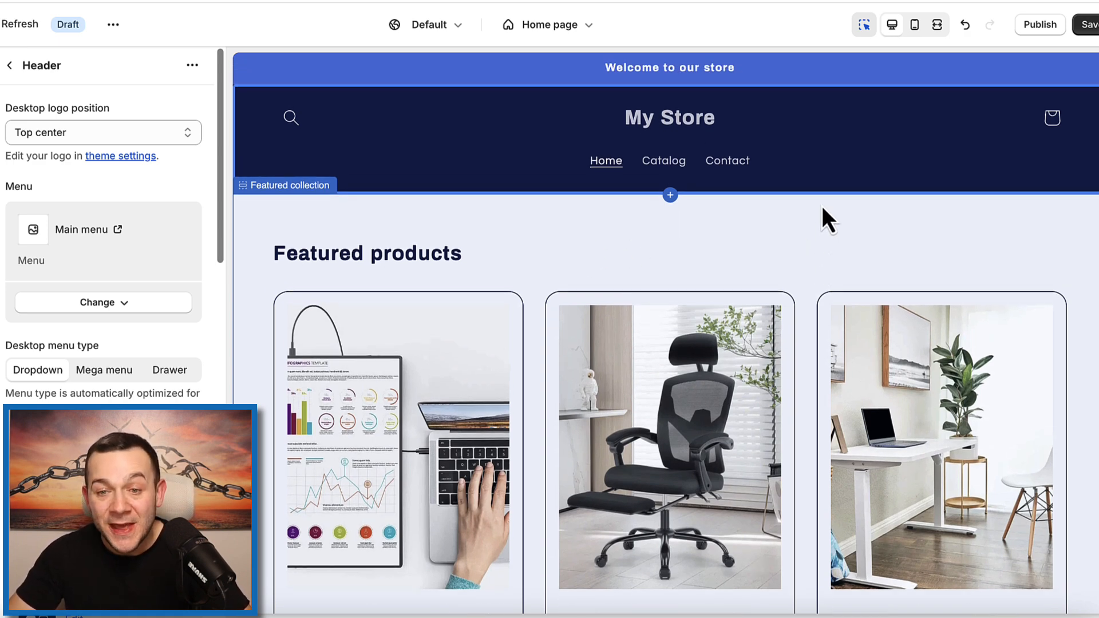
Change the announcement bar's "Welcome to our store" text to "20% OFF ALL PRODUCTS STOREWIDE".
left_click(483, 78)
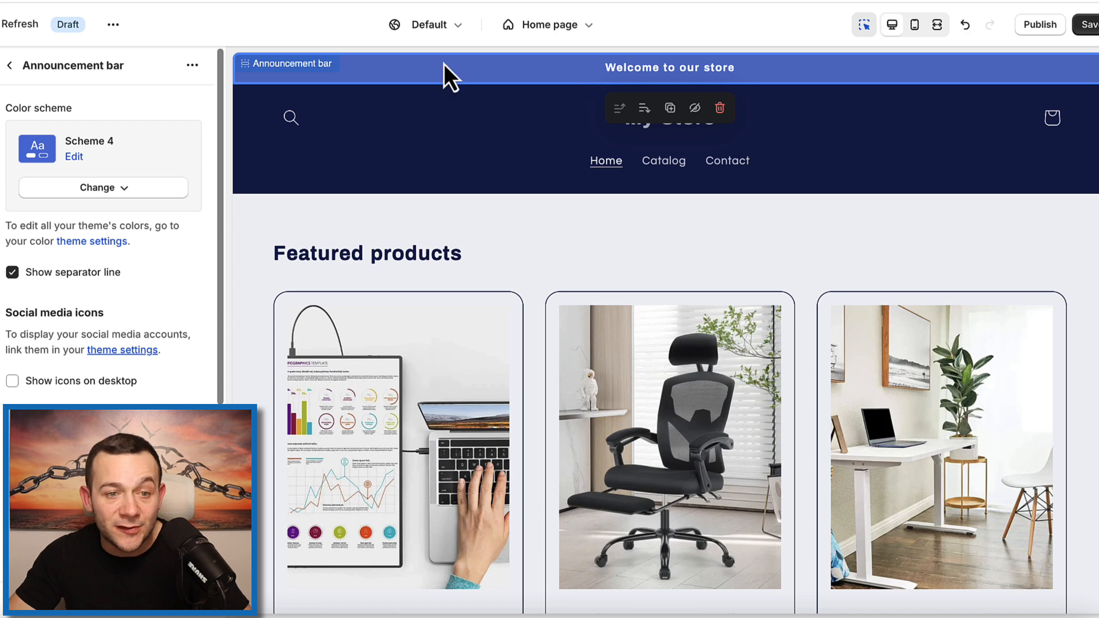
left_click(10, 67)
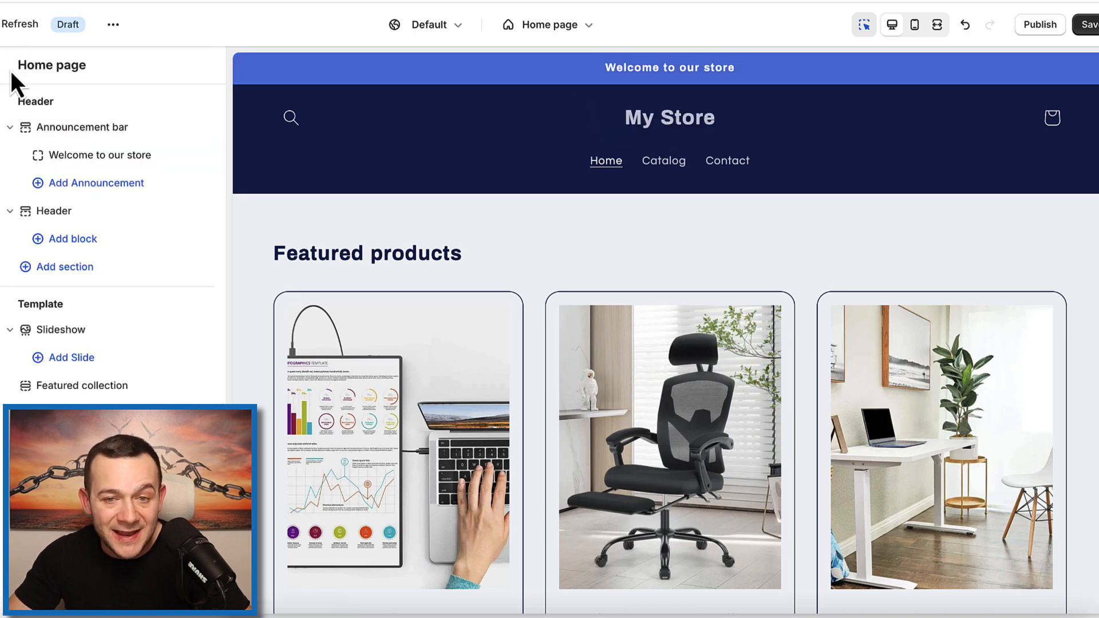
left_click(97, 156)
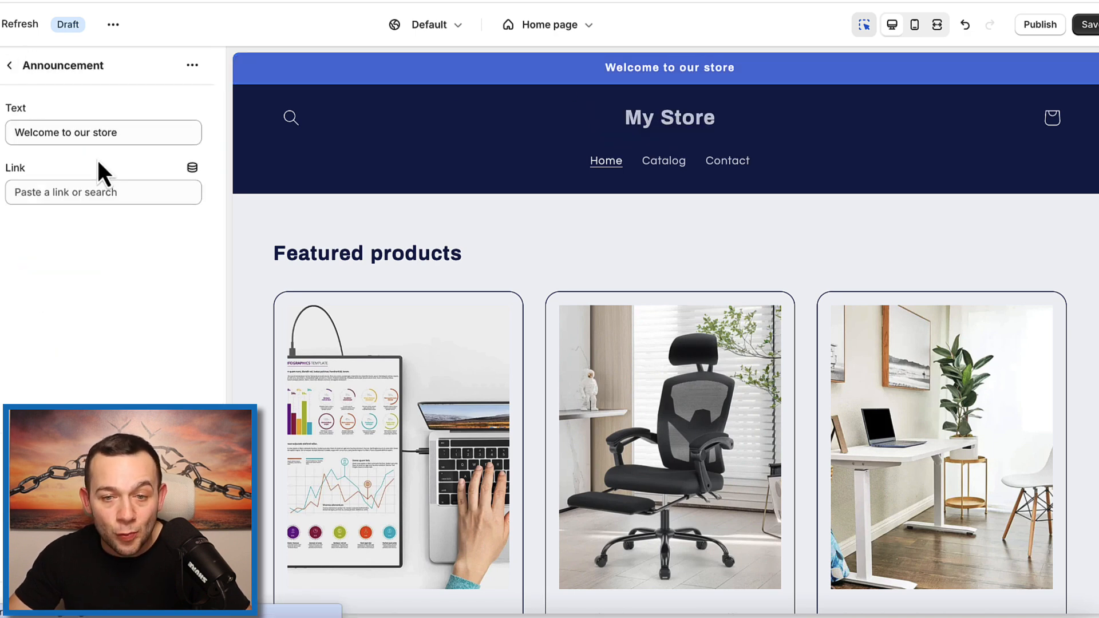
triple_click(154, 129)
type("20% OFF ALL PRODUCTS STOREWIDE")
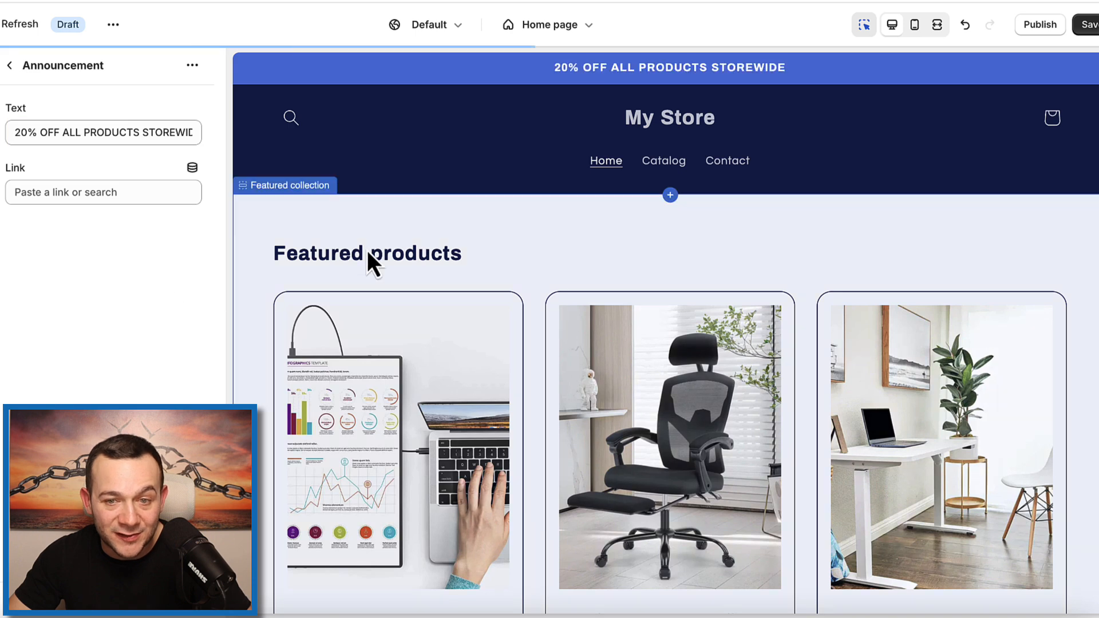
Remove the announcement bar section from the store's header.
left_click(754, 74)
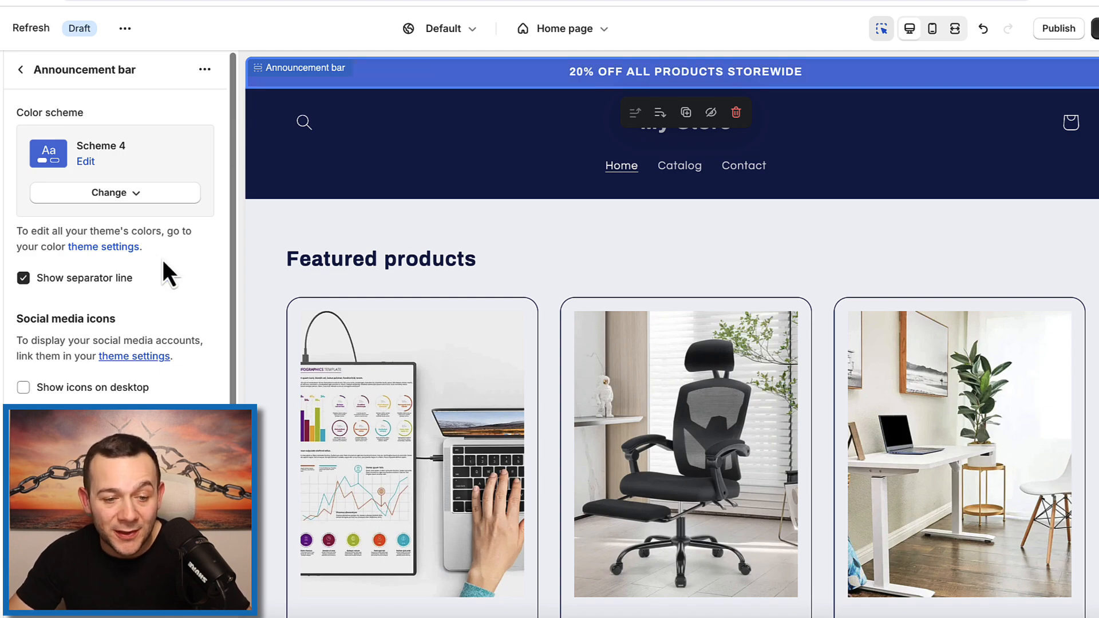
scroll(161, 258, "down", 5)
left_click(111, 607)
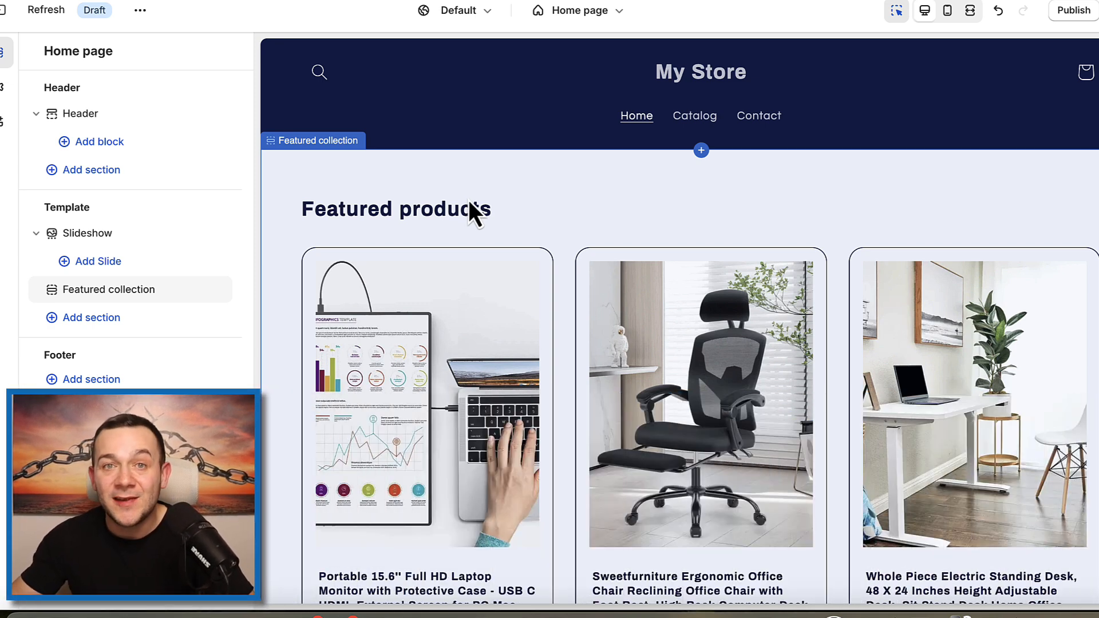
Check the header section, and open the logo options in the theme settings.
left_click(708, 93)
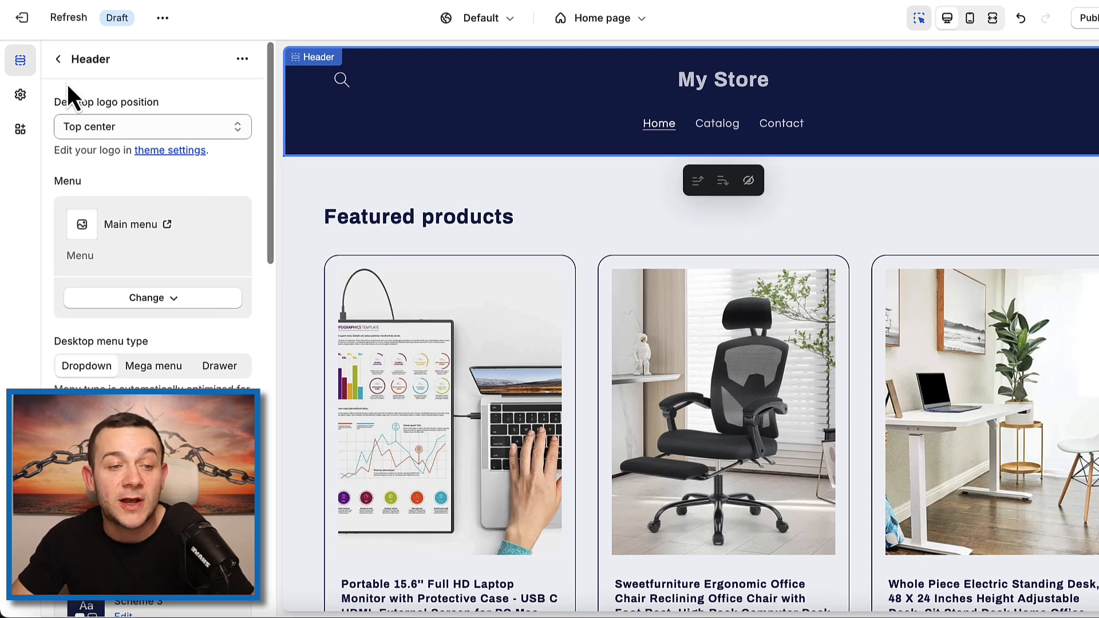
left_click(20, 94)
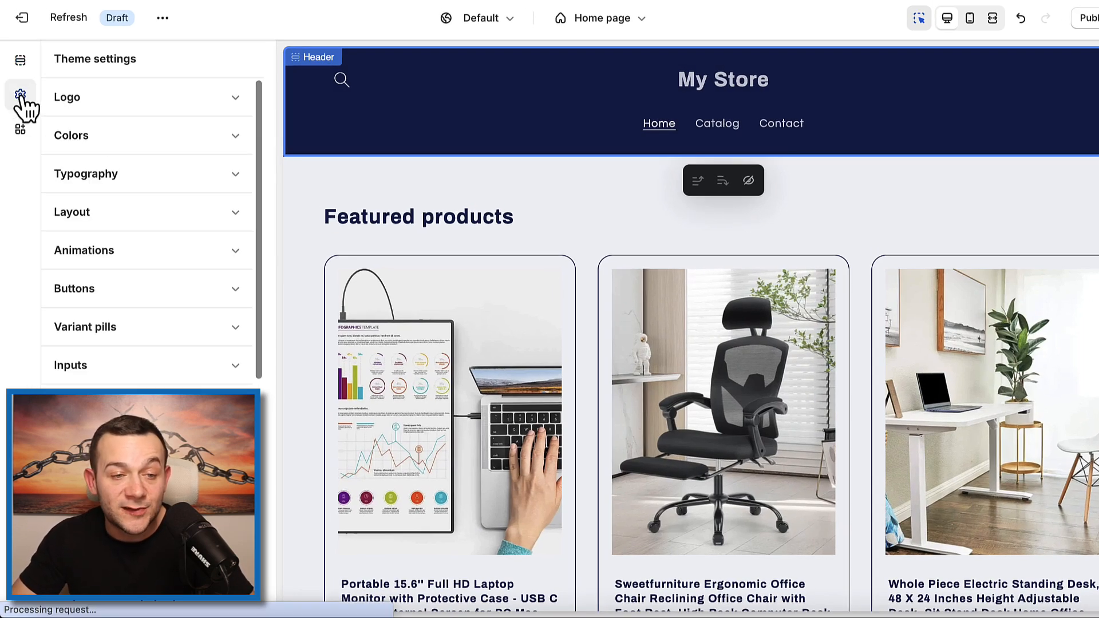
left_click(143, 101)
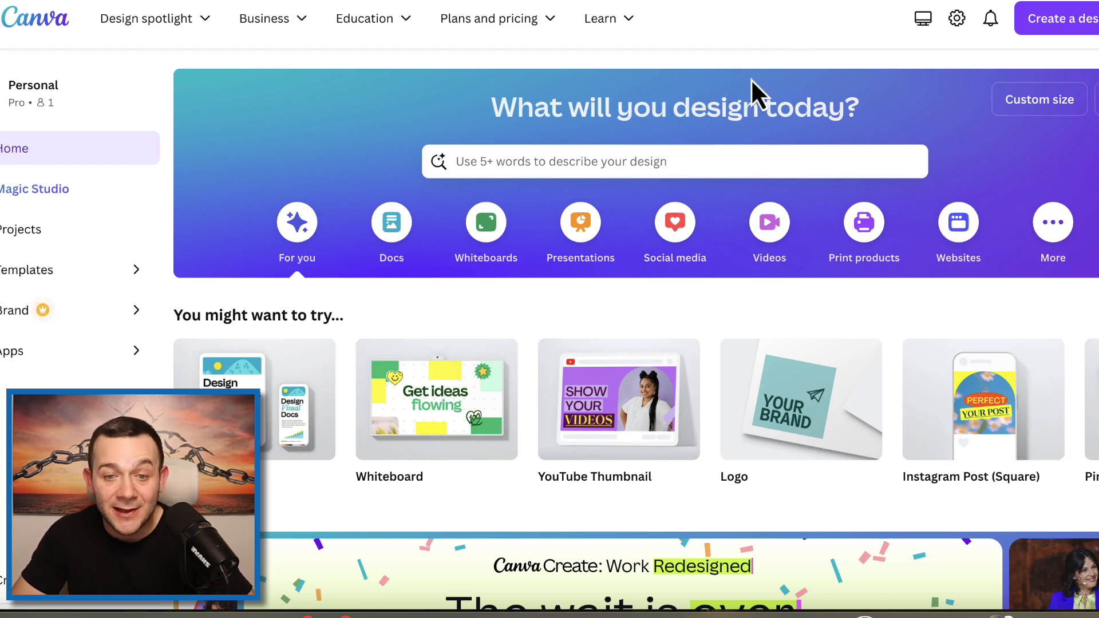
In Canva, search the templates for "LOGO FOR REMOTE WORKING" and open the Working Man Logo template.
left_click(620, 160)
type("LOGO FOR REMOTE WORKING")
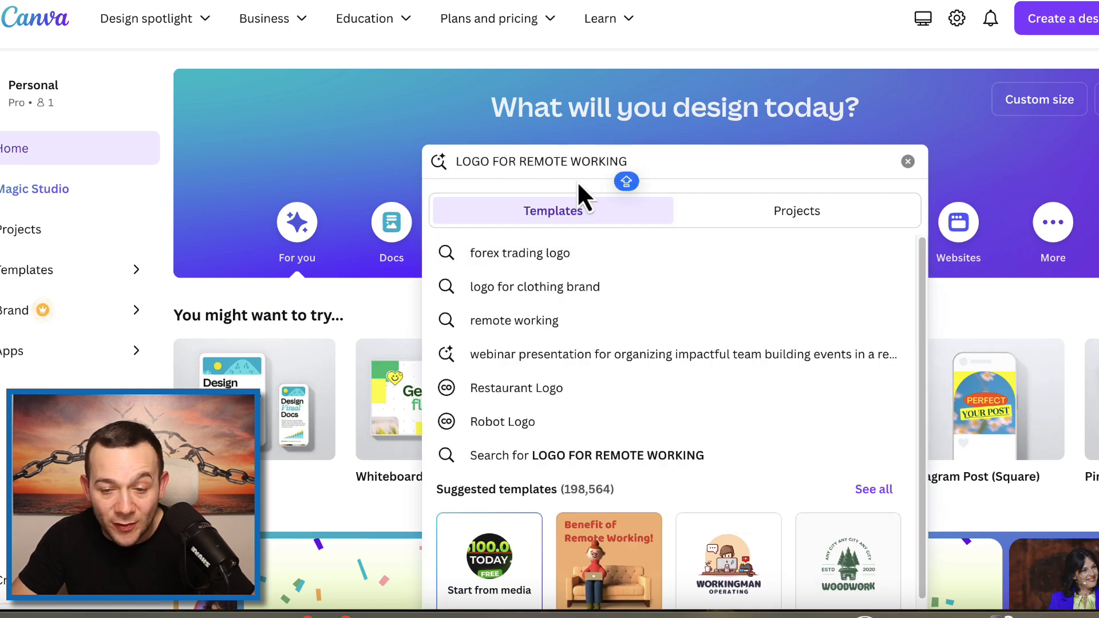
key("Return")
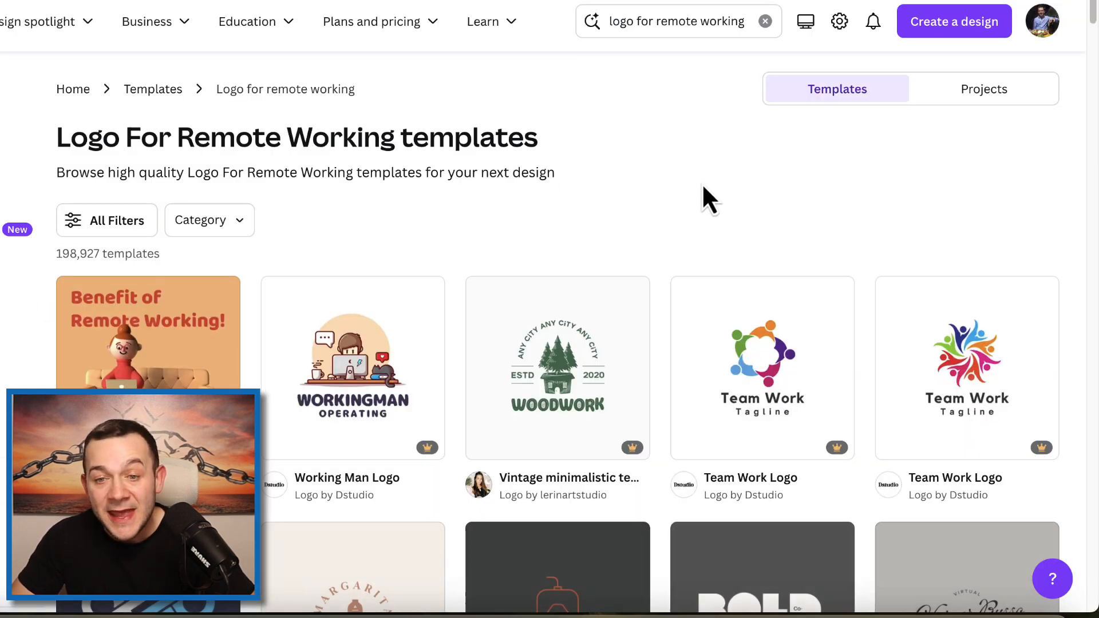
scroll(713, 161, "down", 1)
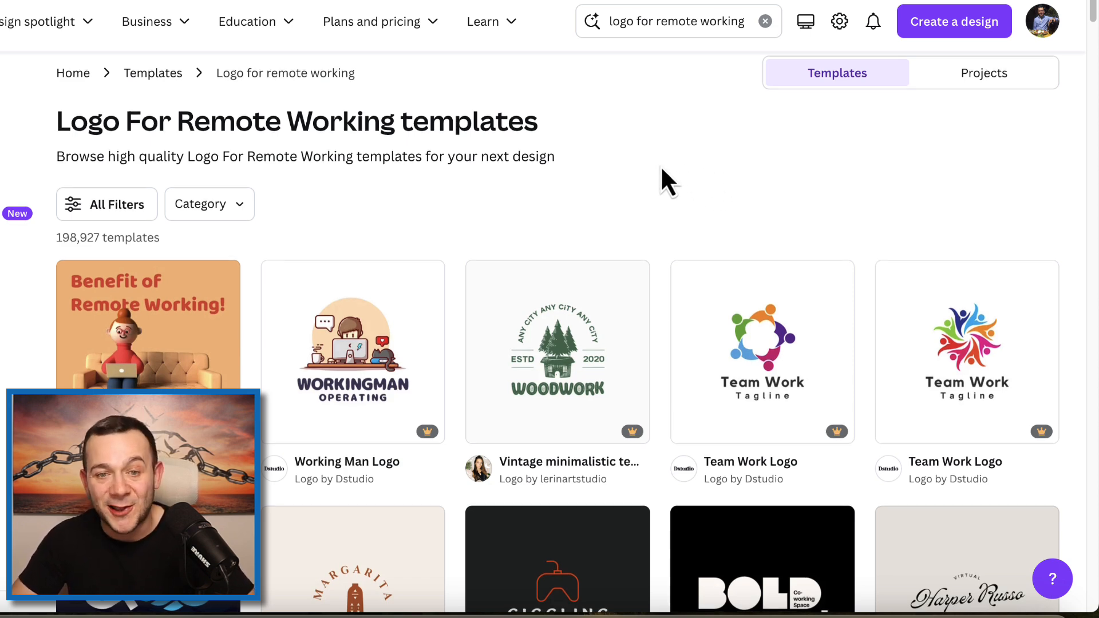
scroll(663, 172, "down", 1)
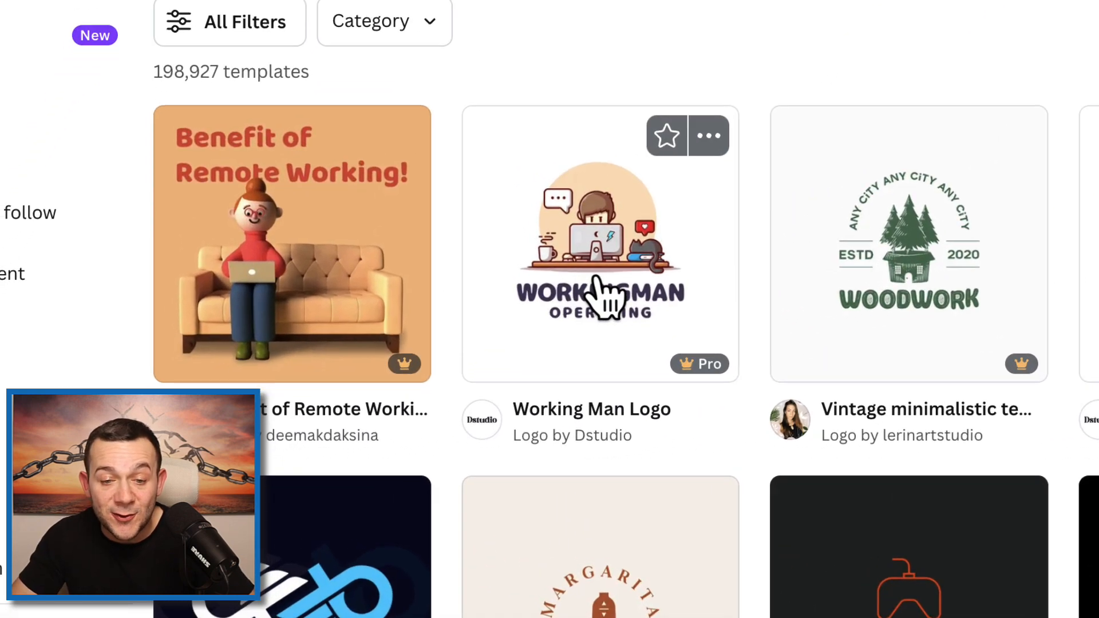
left_click(356, 339)
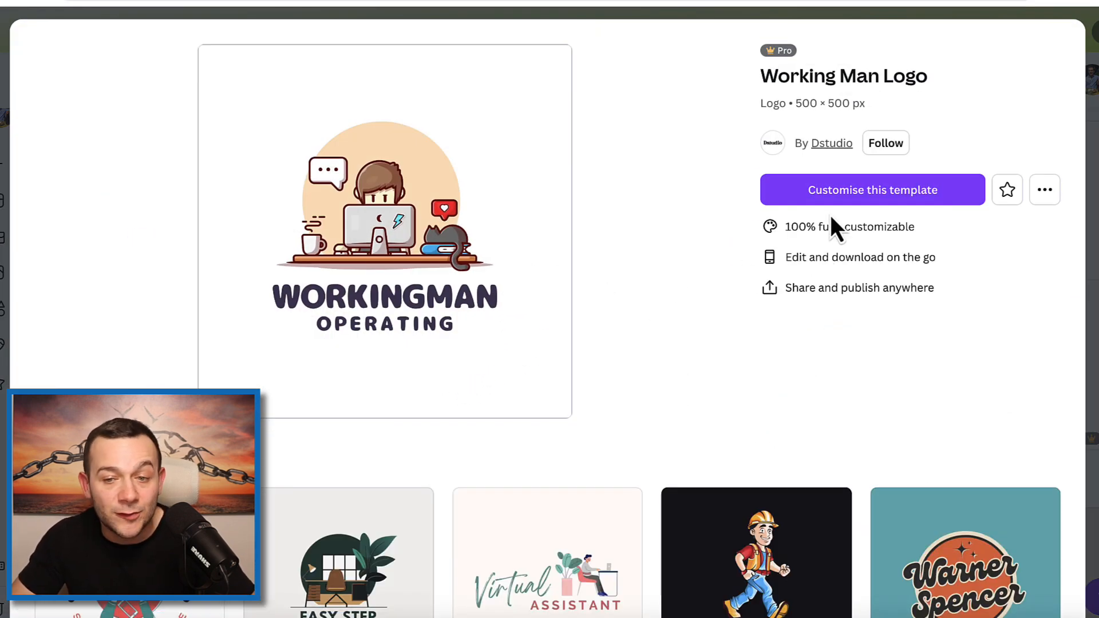
Open the Working Man Logo template for customising, and try out its illustration and WORKINGMAN text as editable elements.
left_click(838, 197)
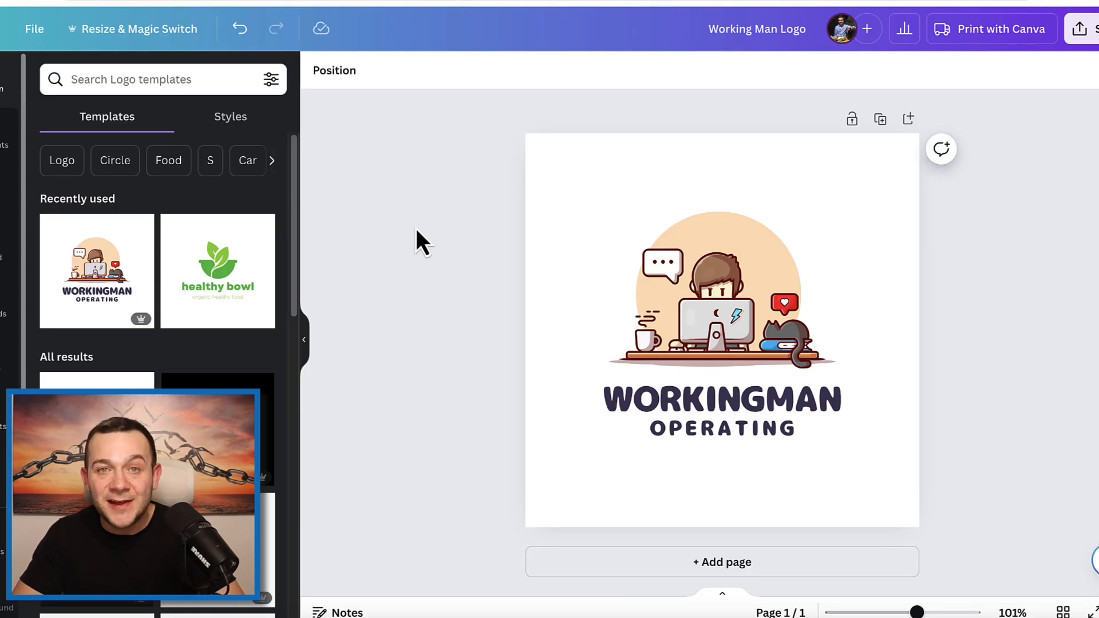
left_click(670, 303)
left_click(703, 397)
left_click(466, 316)
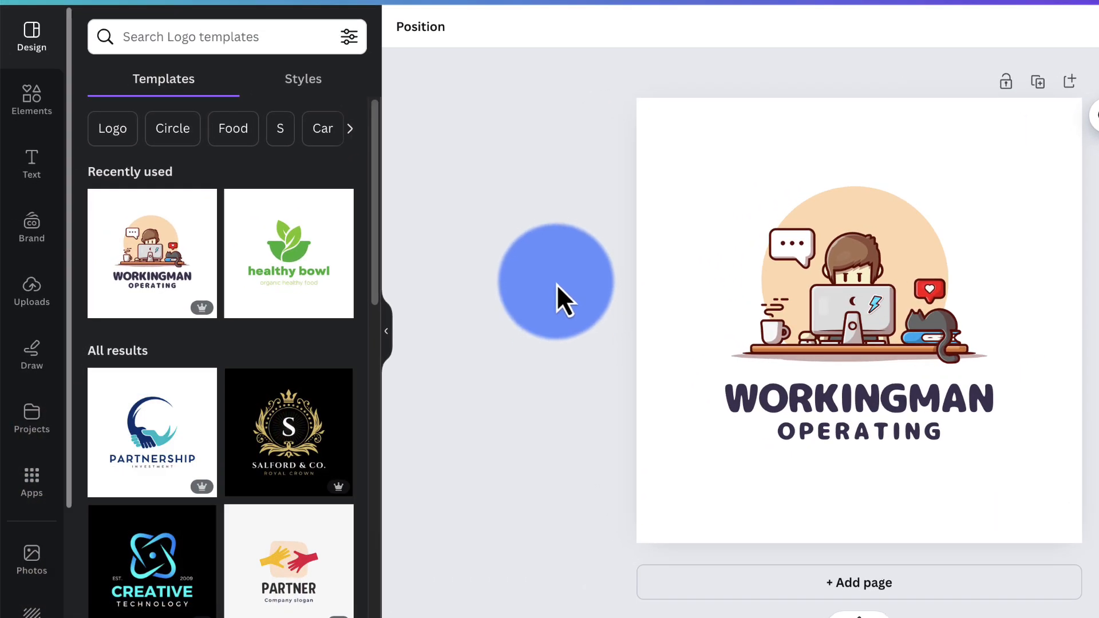
Search Canva's elements for "REMOTE WORKING LOGO" and examine the full range of graphics for alternative logo illustrations.
left_click(33, 101)
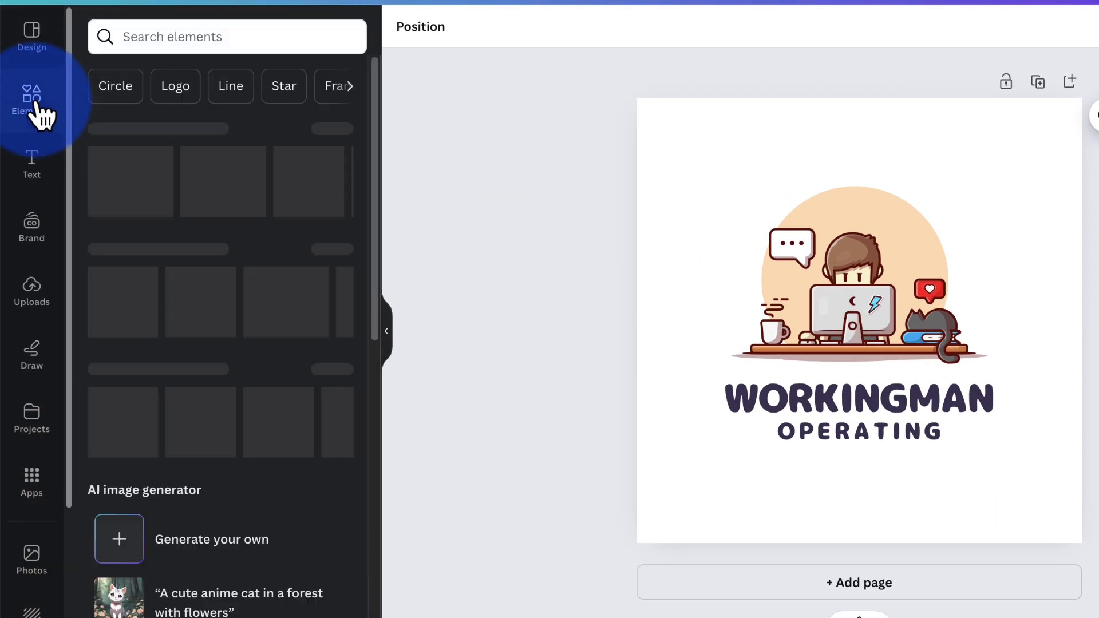
left_click(215, 42)
type("REMO")
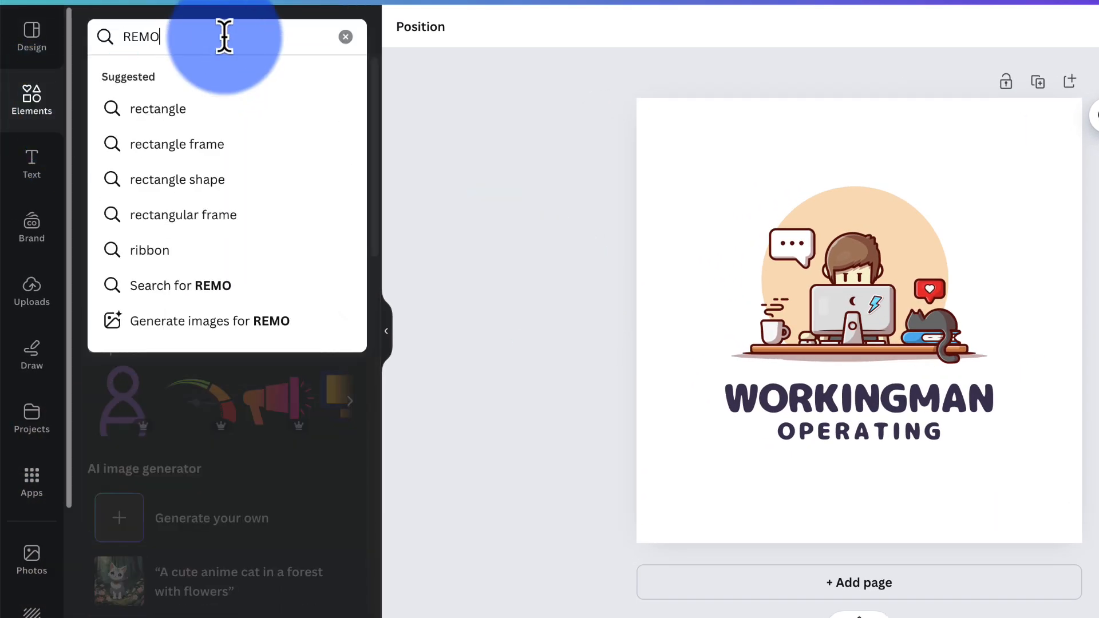
type("TE WORKING LOGO")
key("Return")
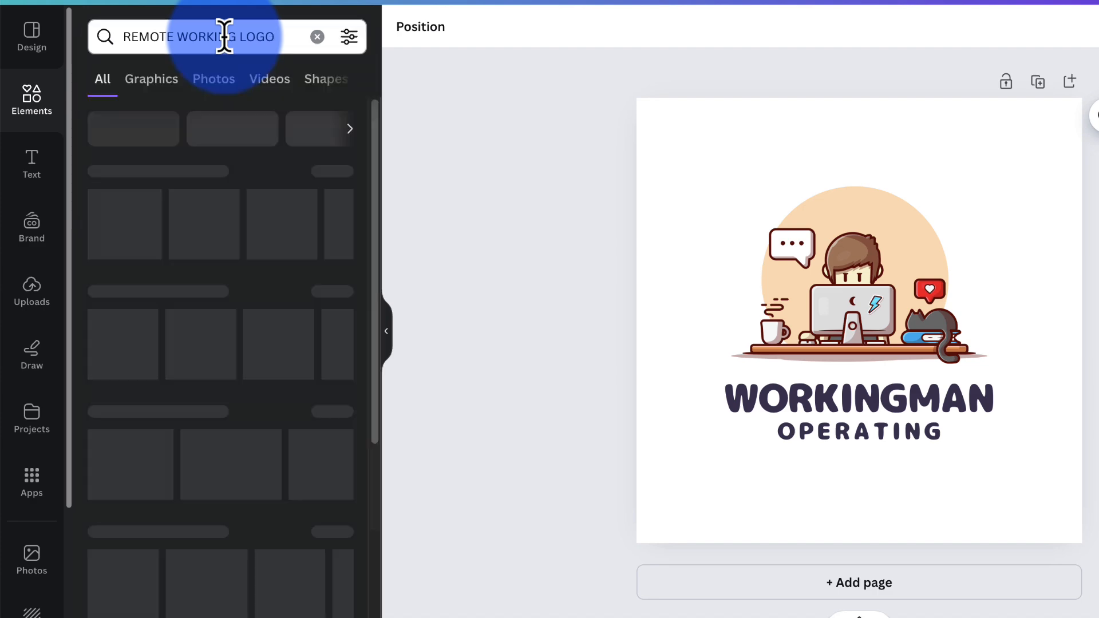
scroll(175, 189, "down", 1)
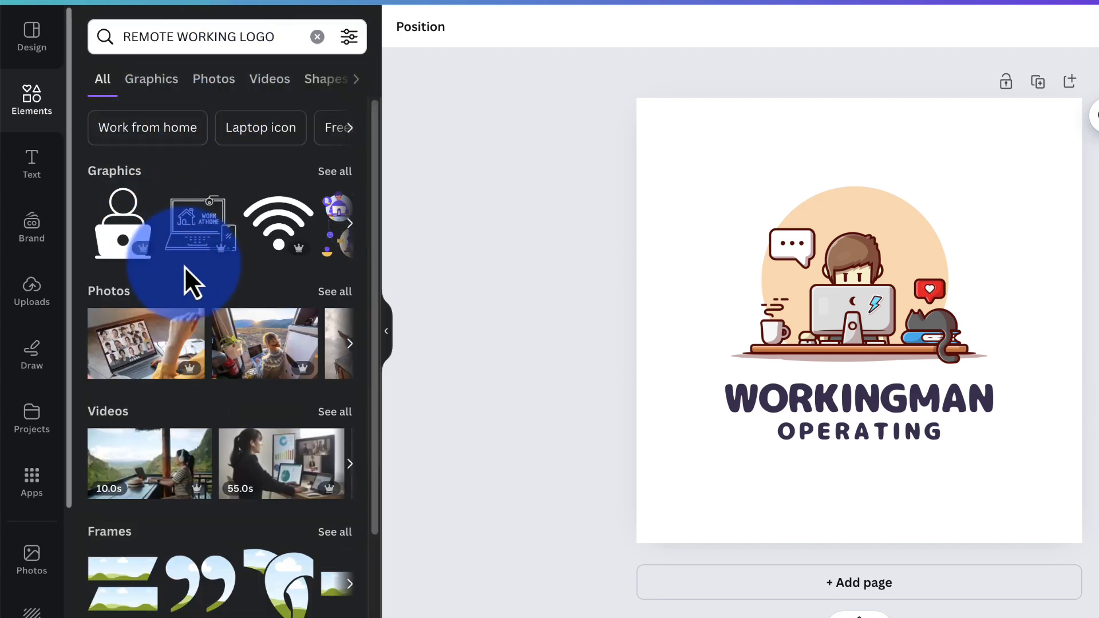
left_click(337, 172)
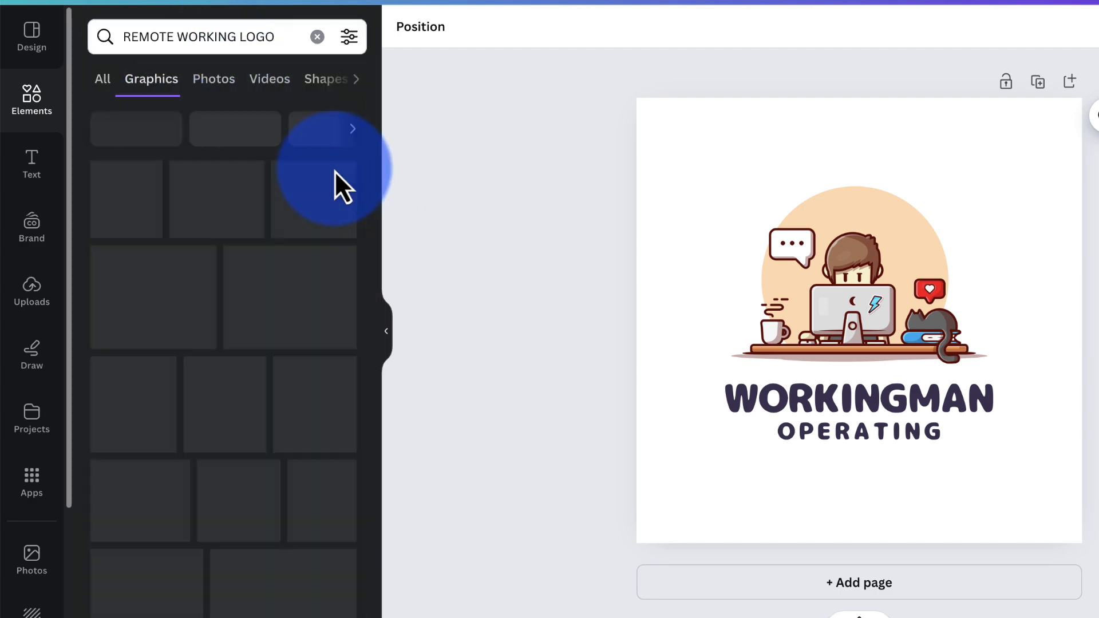
scroll(269, 263, "down", 5)
scroll(235, 274, "down", 10)
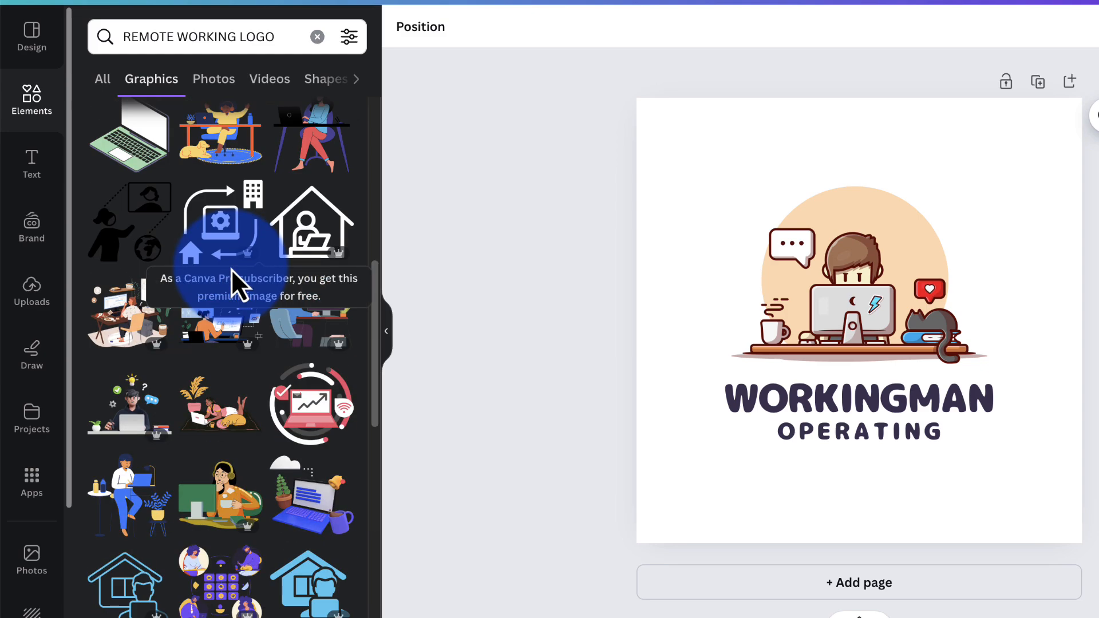
scroll(274, 281, "down", 5)
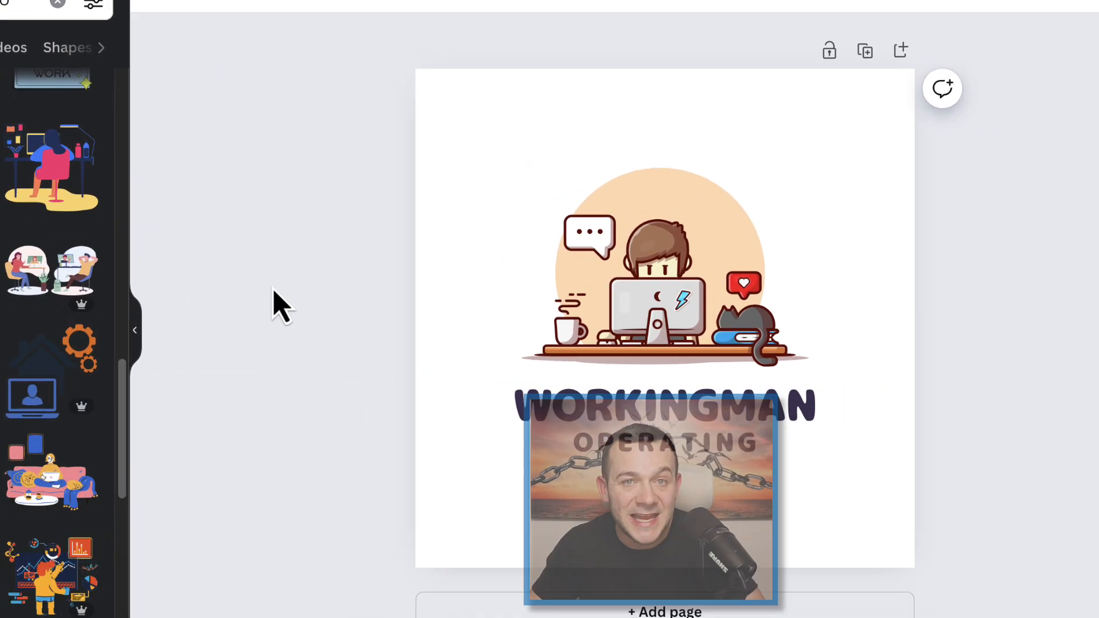
Replace the logo's two text lines with "REMOTE OFFICE" and "STRATEGIES".
left_click(875, 258)
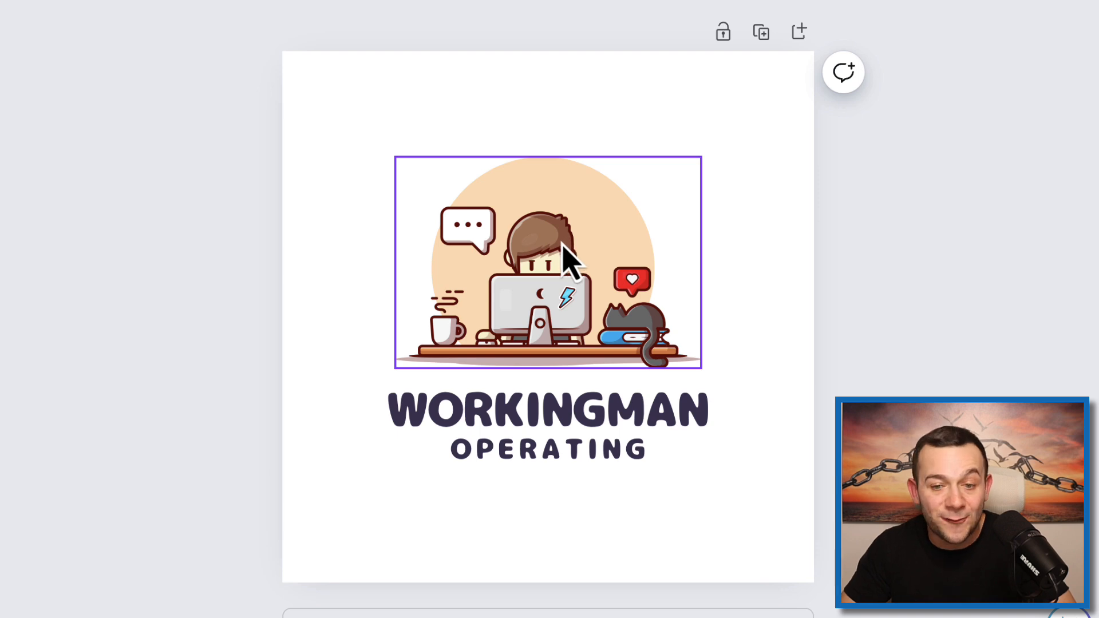
double_click(518, 414)
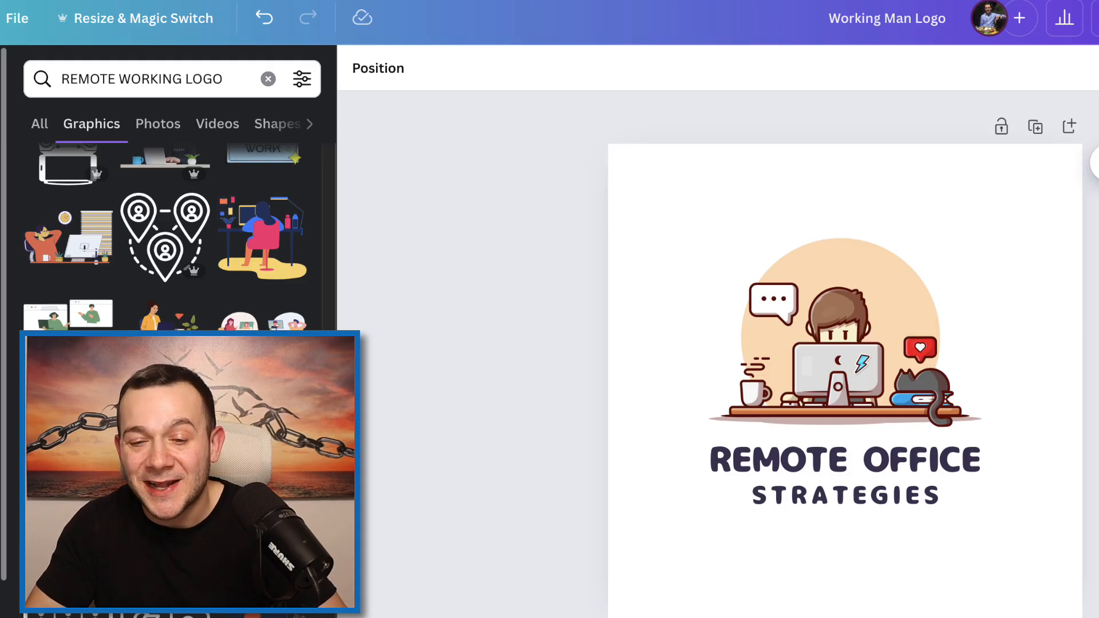
left_click(926, 467)
left_click(912, 495)
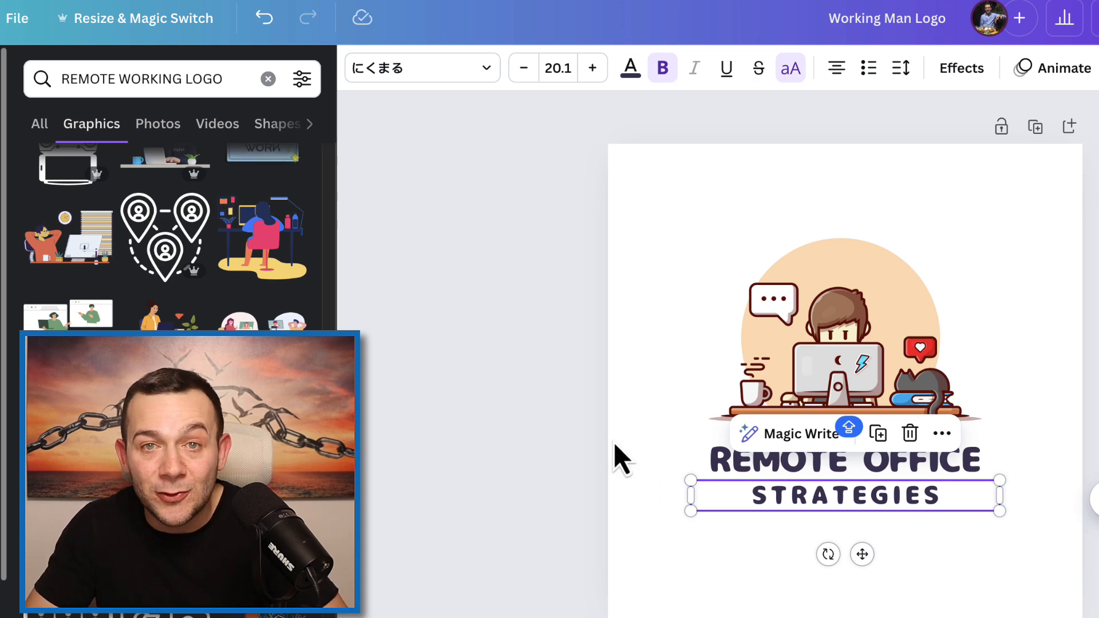
left_click(544, 401)
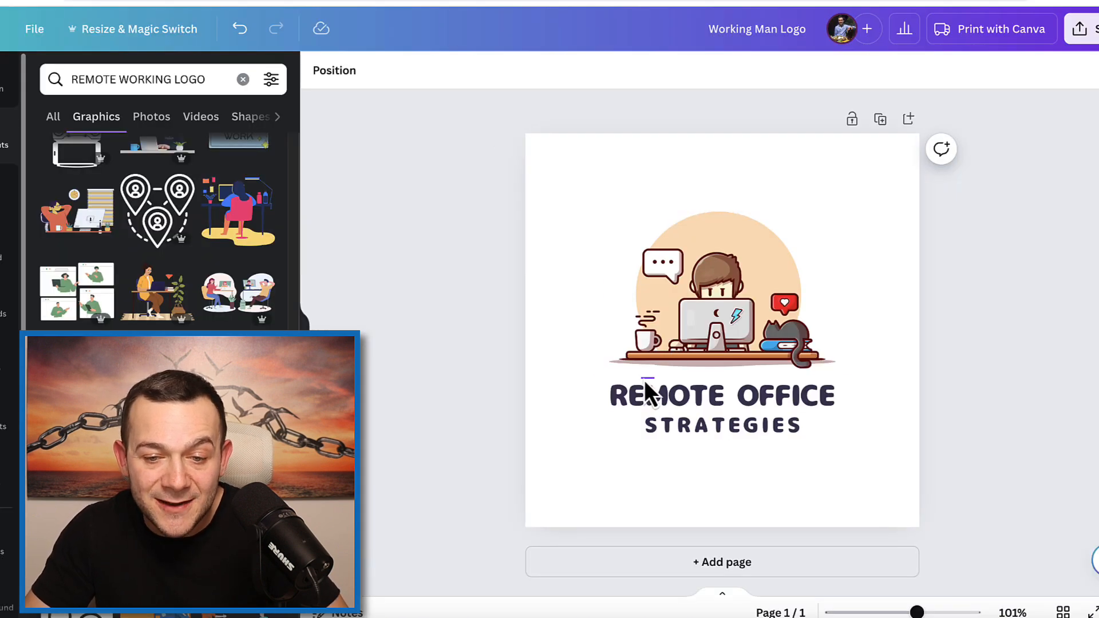
Change the colour of both the REMOTE OFFICE and STRATEGIES text lines to white.
left_click(645, 391)
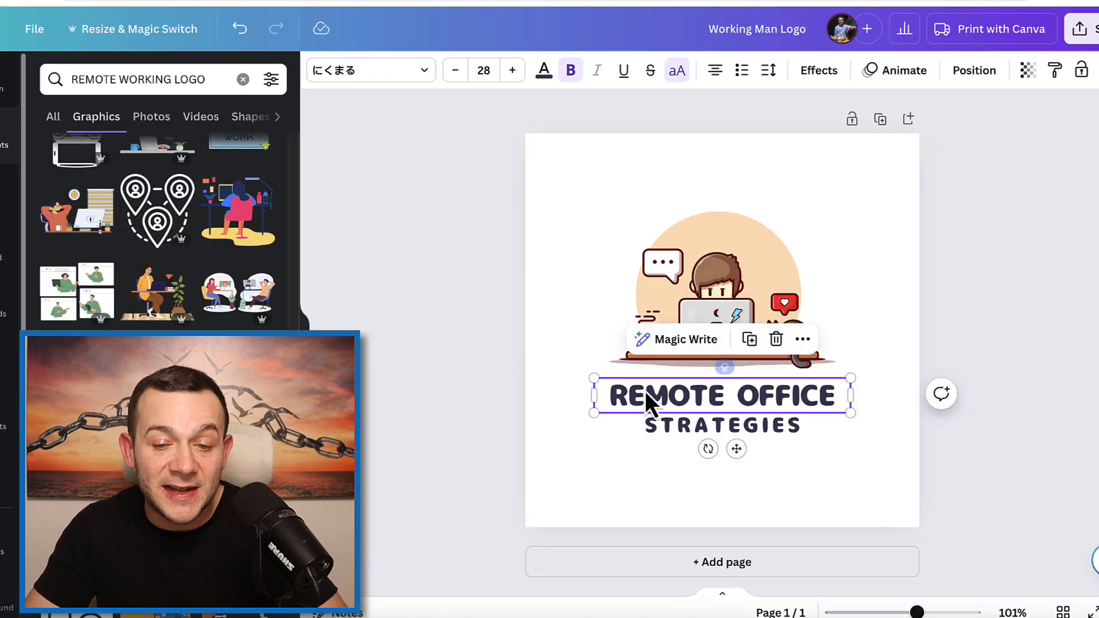
left_click(644, 390)
left_click(683, 425, "shift")
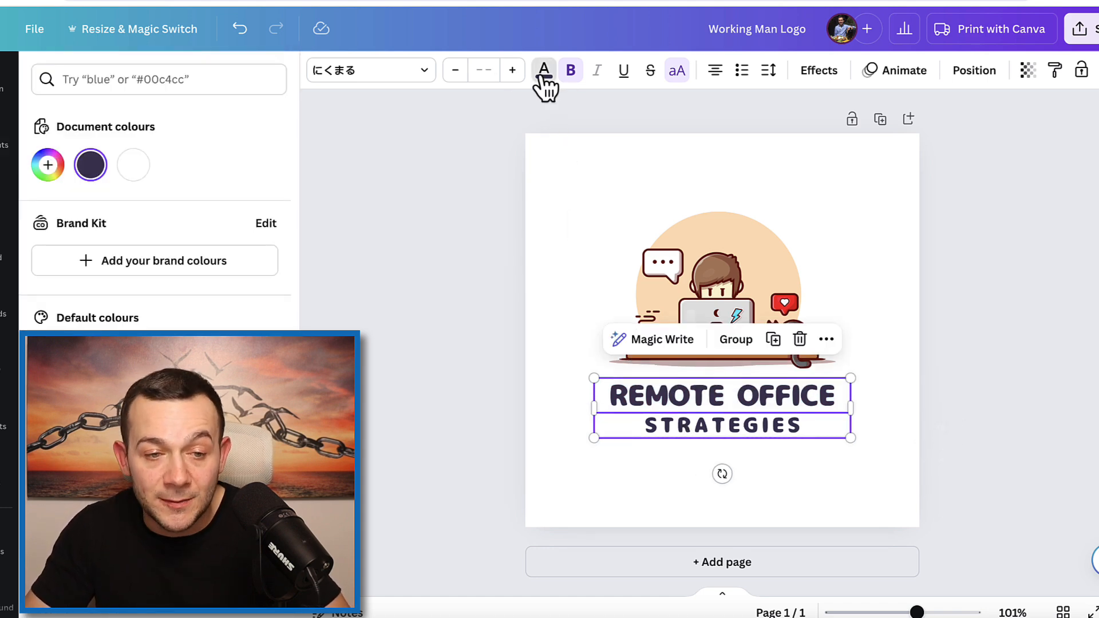
left_click(133, 165)
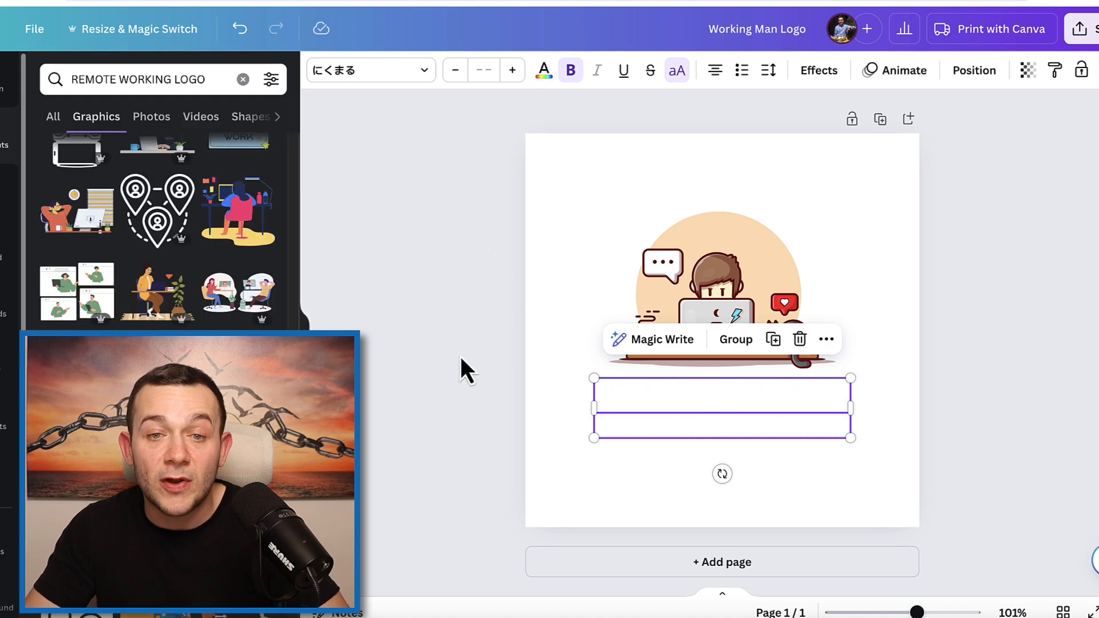
left_click(460, 358)
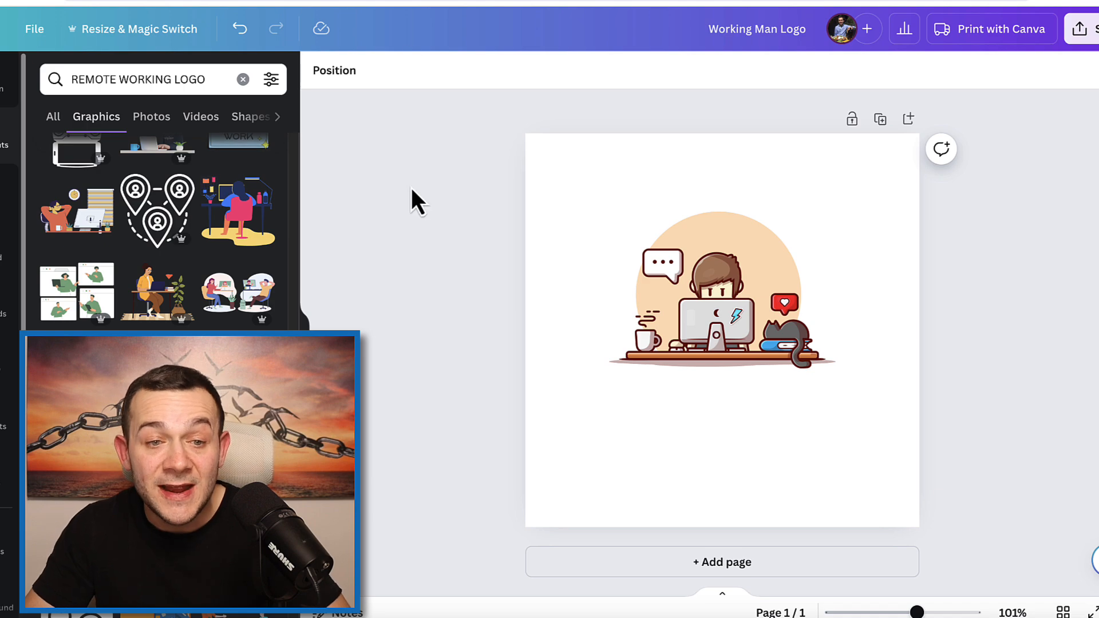
Set up the logo's download as a PNG with a transparent background.
left_click(32, 26)
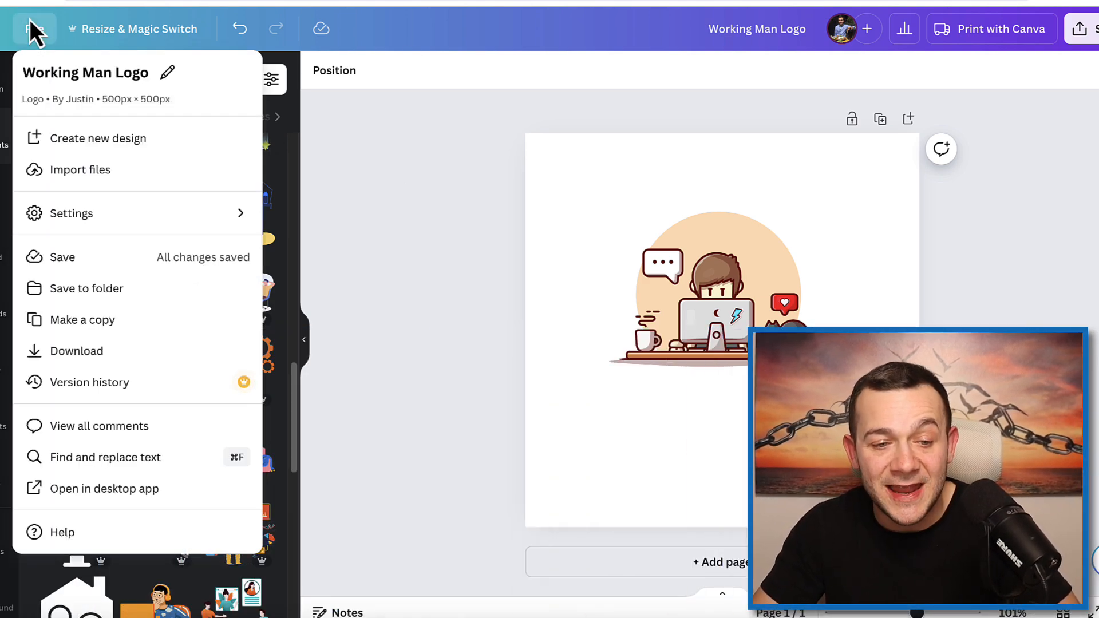
left_click(163, 351)
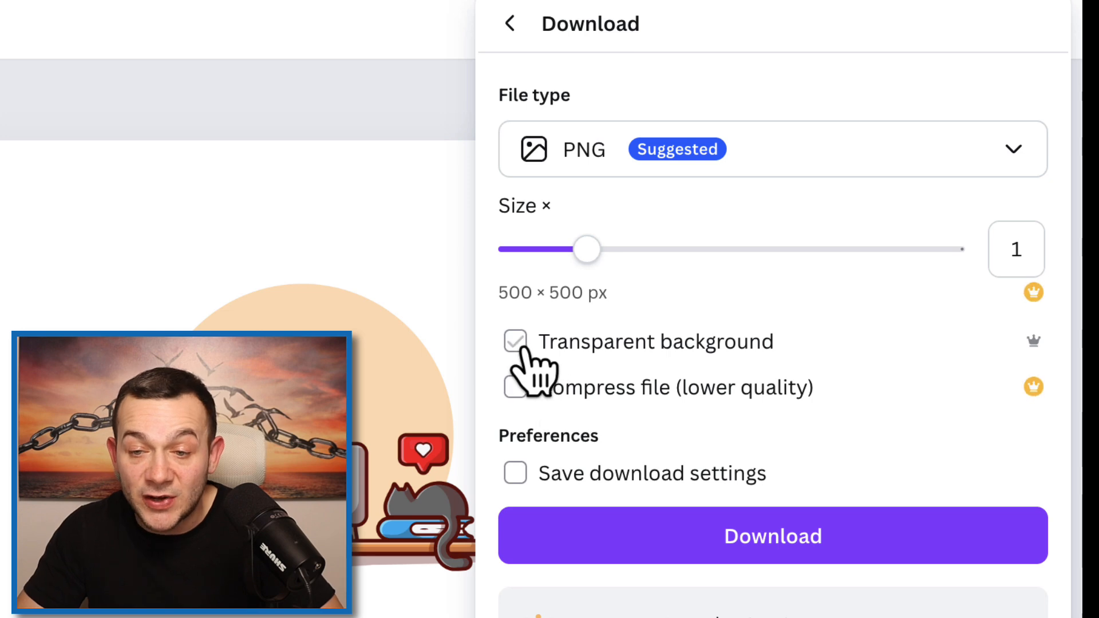
left_click(520, 346)
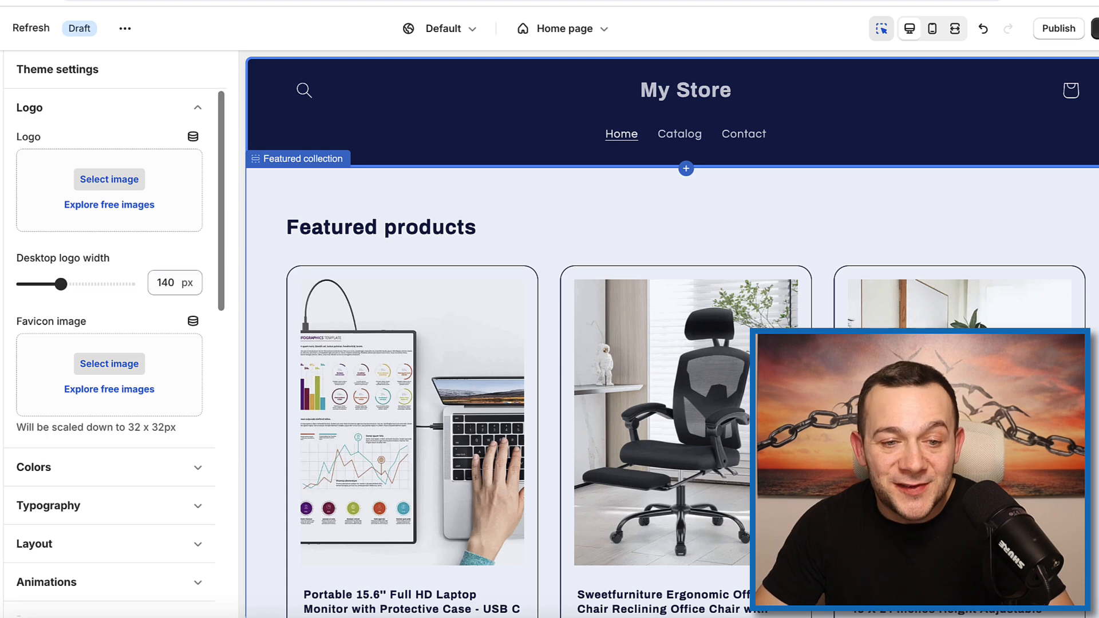
Set Working_Man_Logo_2 as the store logo in Shopify's theme settings, and save and publish the Refresh theme.
left_click_drag(614, 203, 129, 190)
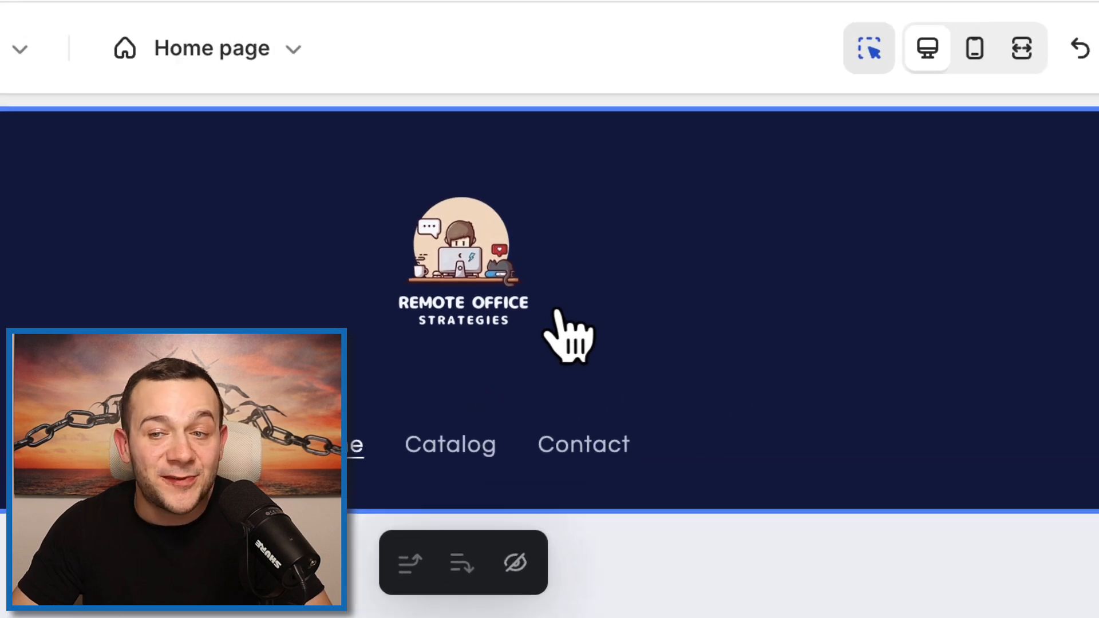
left_click(874, 96)
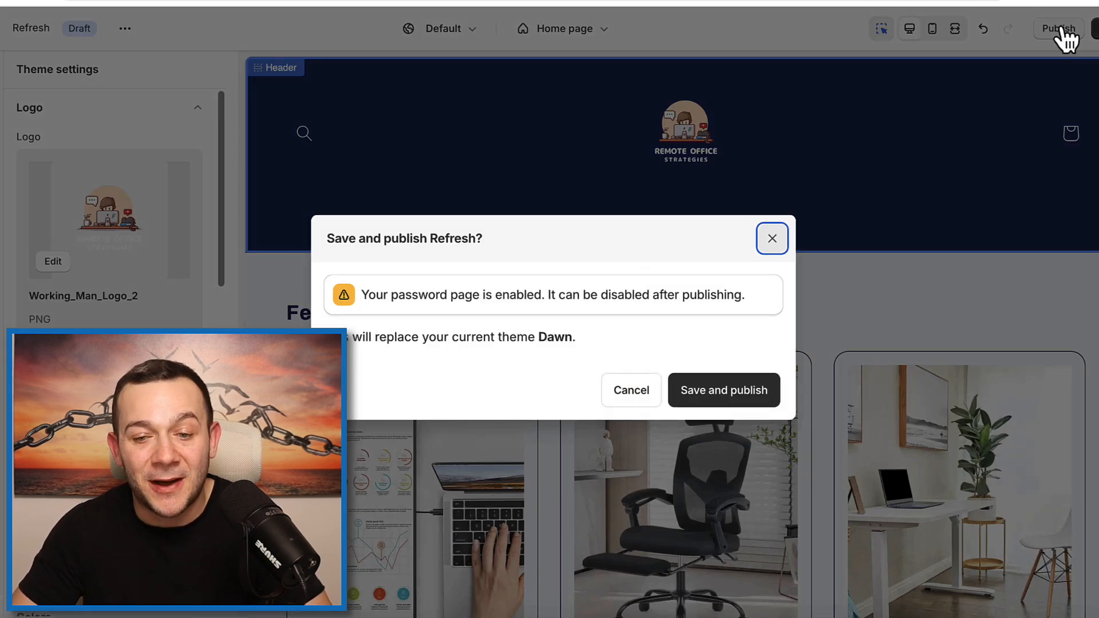
left_click(742, 401)
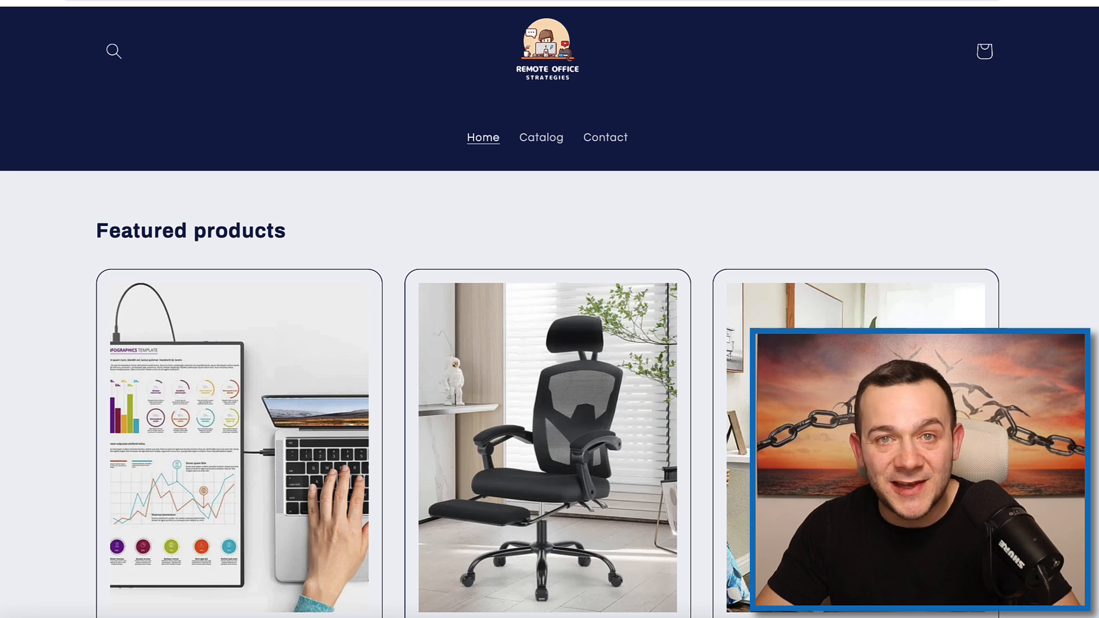
Review the live store's home page, including the header logo and the featured products.
scroll(550, 309, "down", 2)
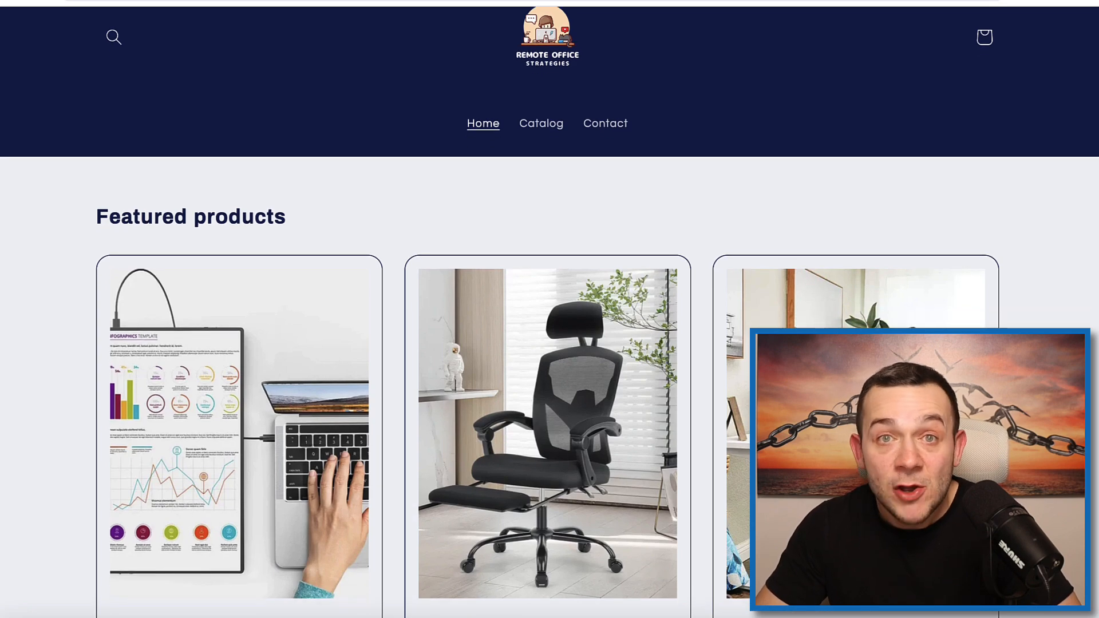
scroll(514, 82, "down", 2)
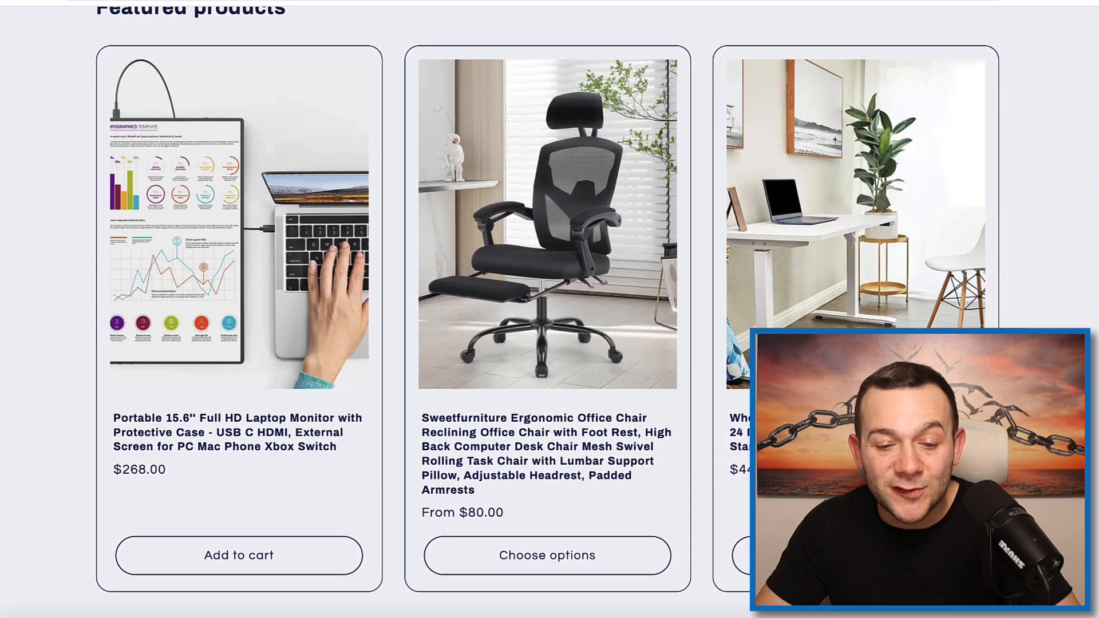
scroll(514, 82, "up", 3)
scroll(514, 83, "down", 1)
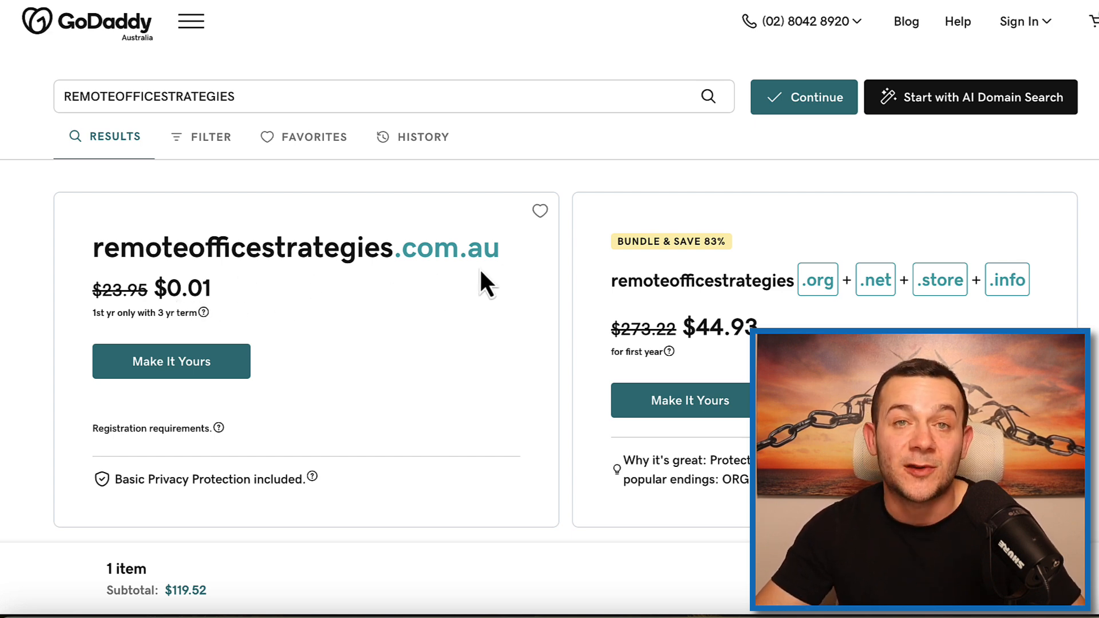
Review GoDaddy's domain offers for REMOTEOFFICESTRATEGIES, and open Shopify's domain settings to examine the options for buying or connecting a domain.
scroll(469, 279, "down", 3)
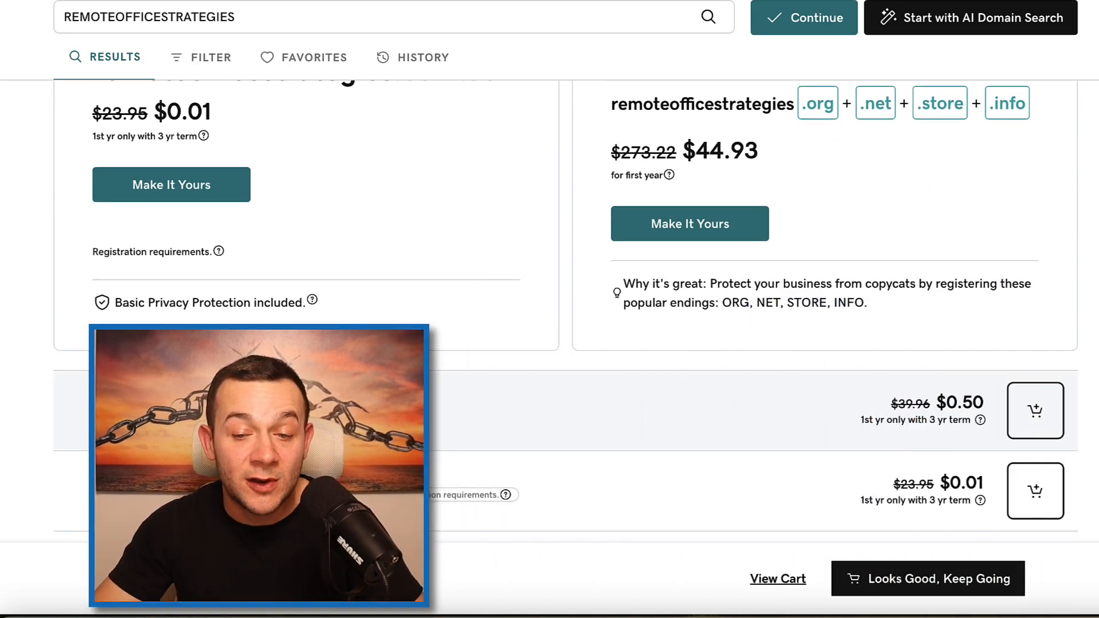
scroll(503, 449, "up", 4)
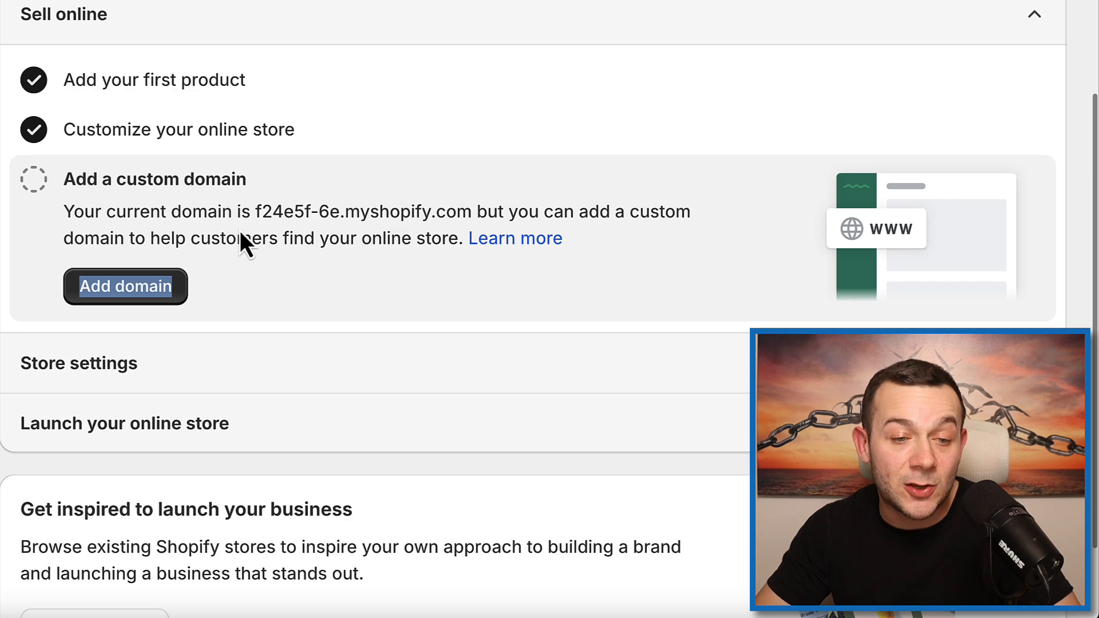
left_click(125, 286)
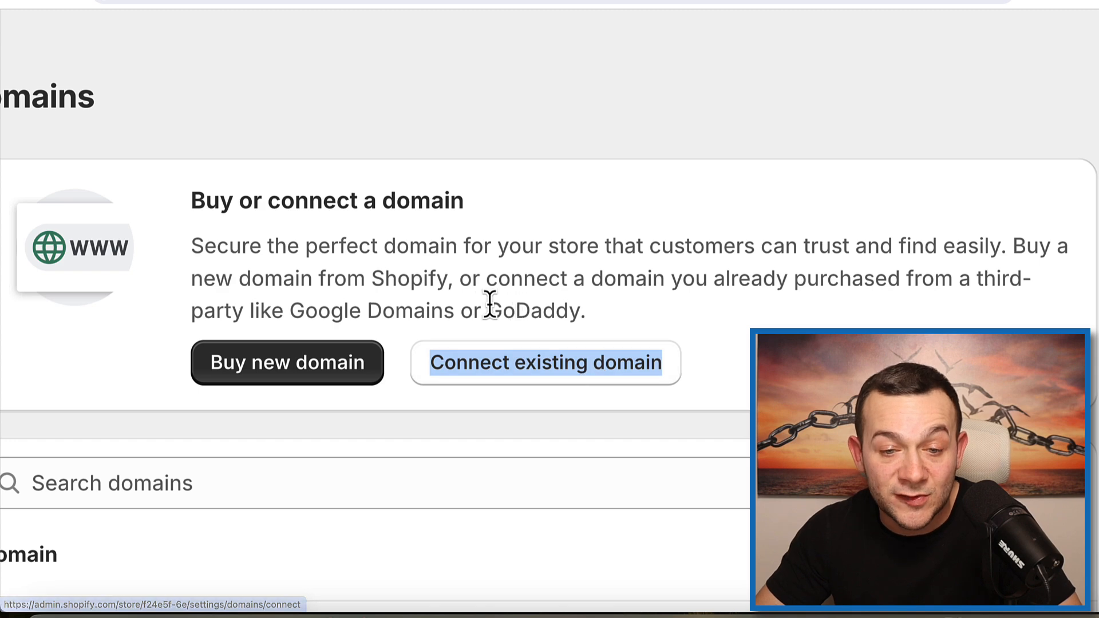
left_click_drag(483, 311, 596, 318)
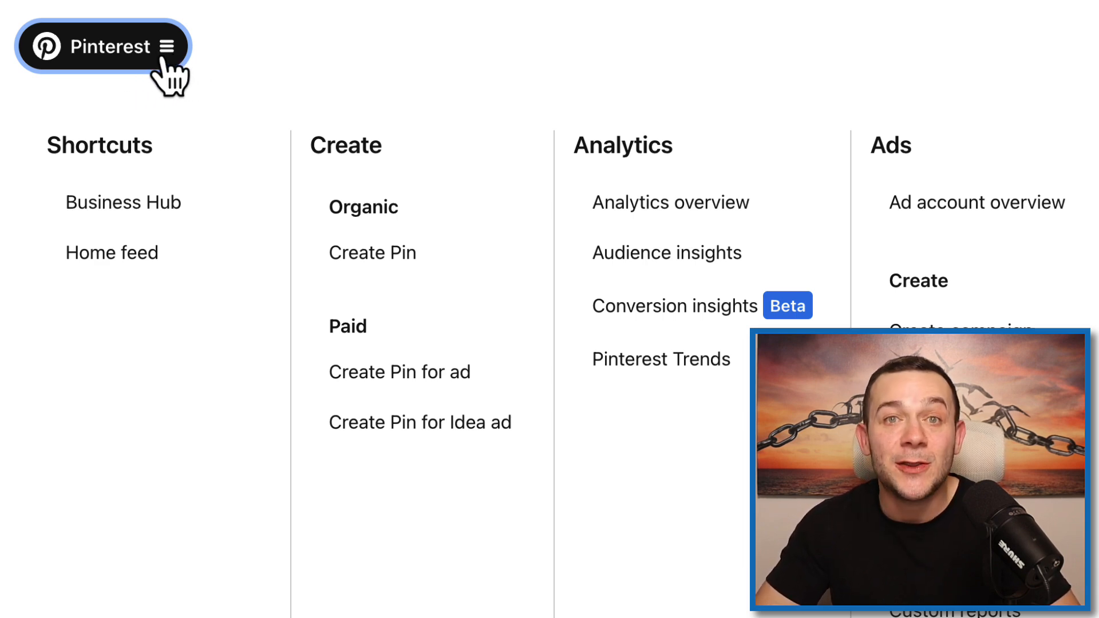
Open Pinterest's pin creation page, and search Canva's templates for "standing desk working pinterest template".
left_click(352, 252)
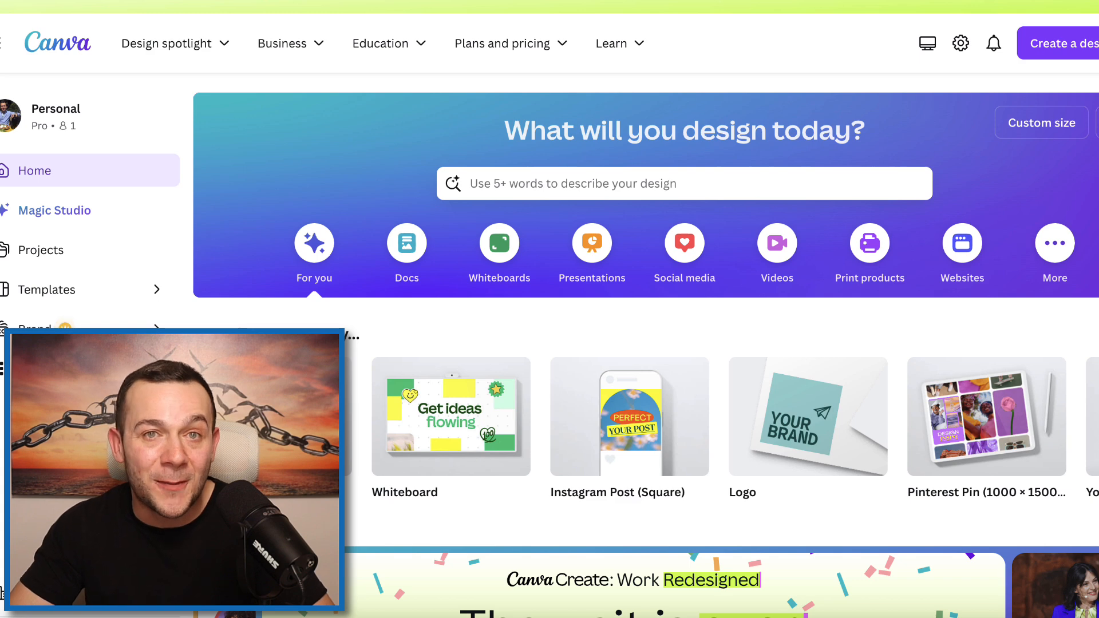
left_click(666, 182)
type("standing desk working pinterest template")
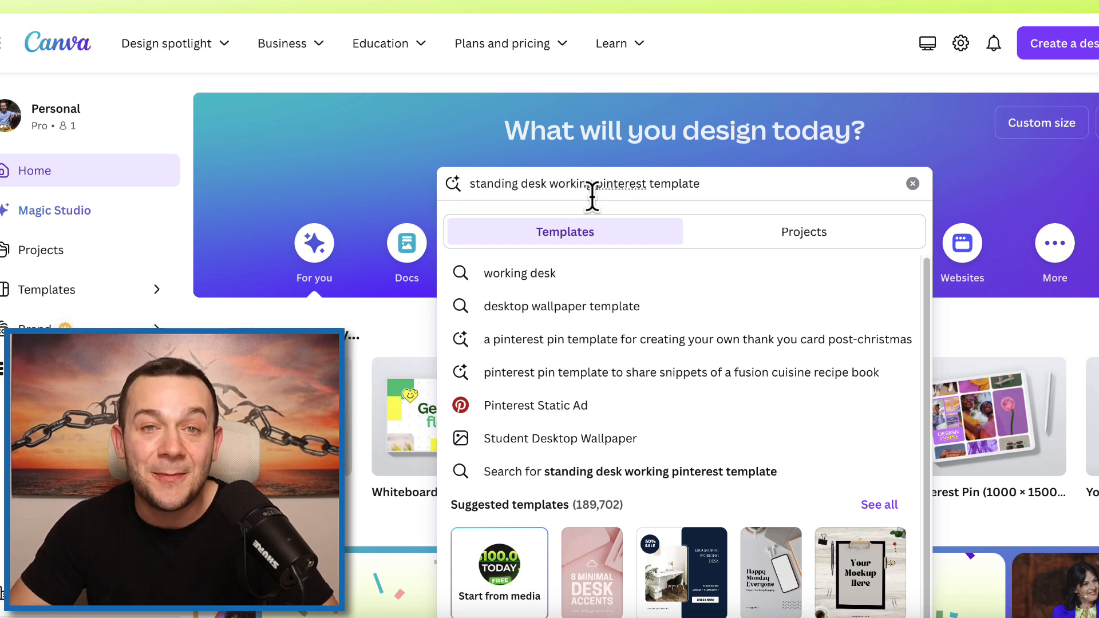
key("Return")
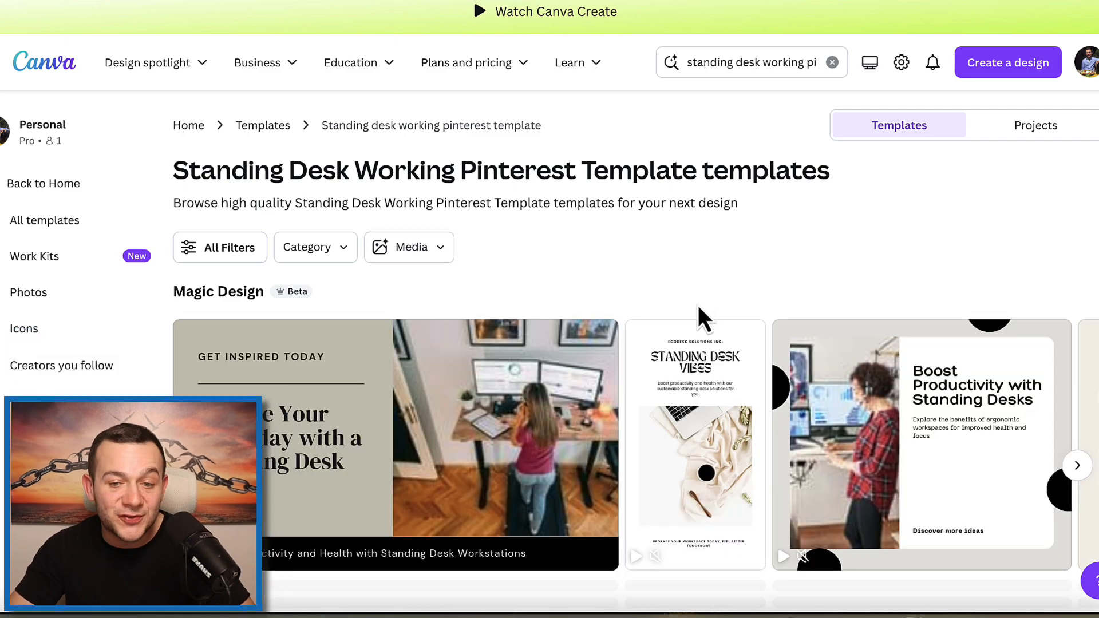
Browse the template results and open the Beige Brown Minimalist Aesthetic Desk Home Decor Pinterest pin template for editing.
scroll(698, 310, "down", 10)
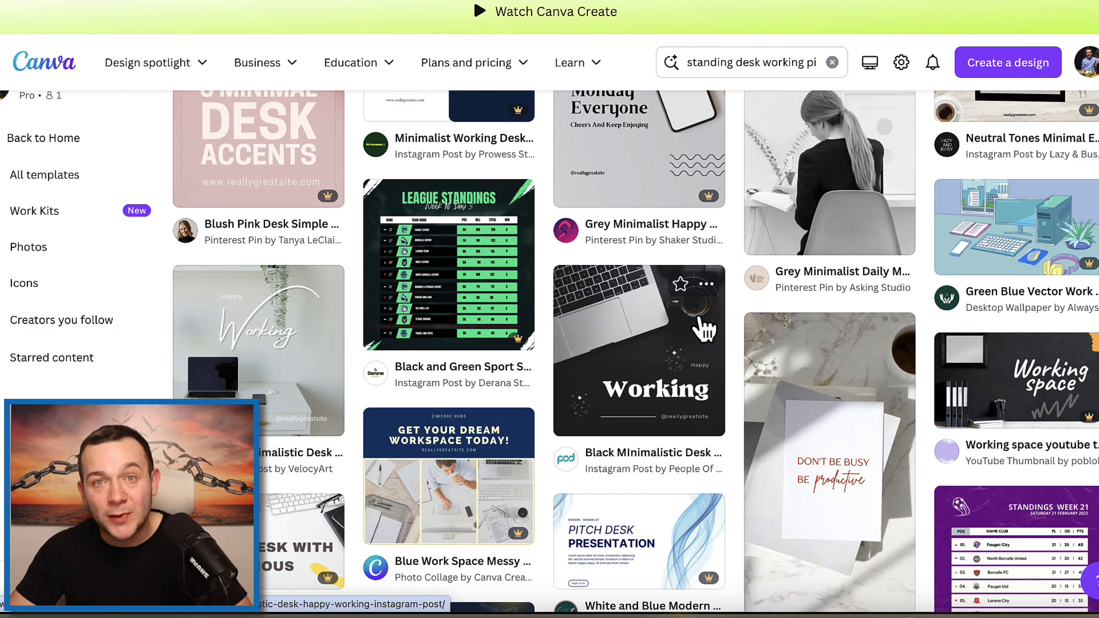
scroll(699, 321, "down", 5)
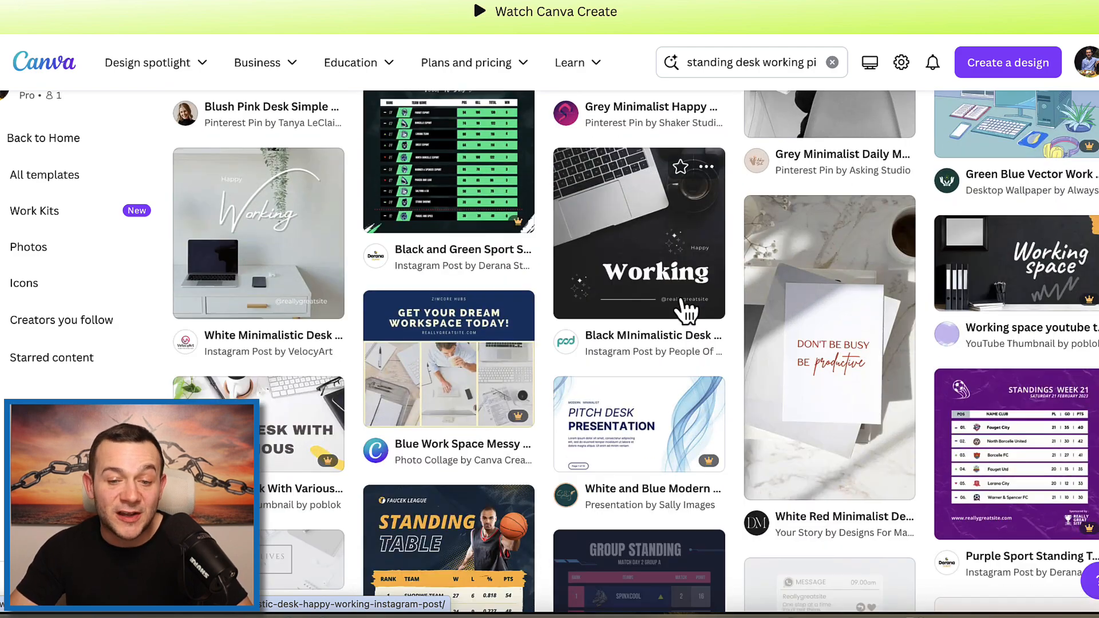
scroll(686, 309, "down", 10)
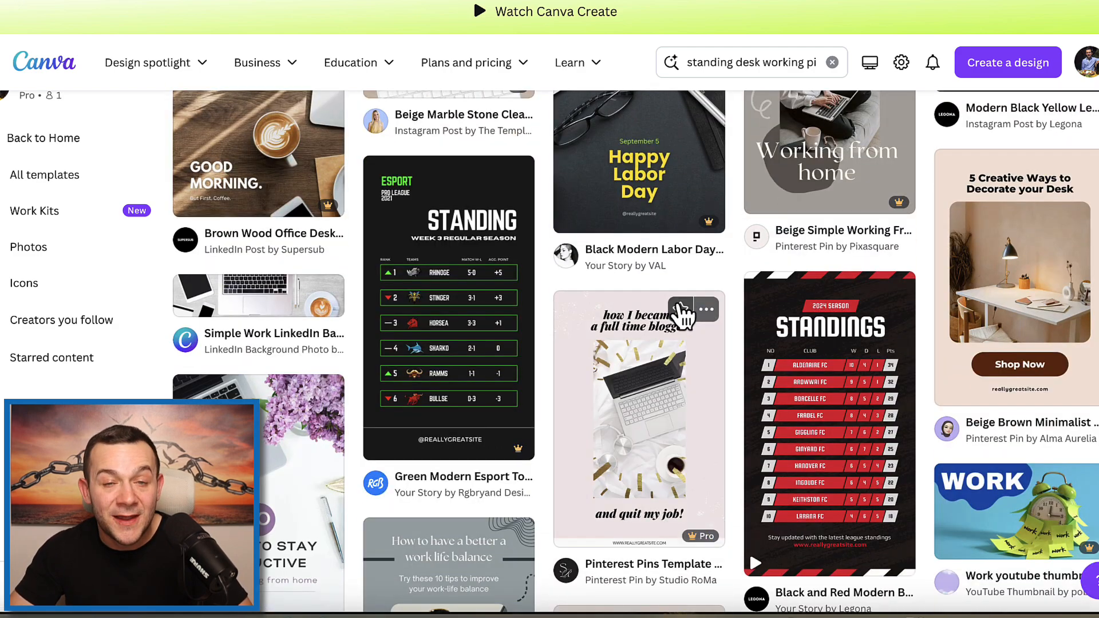
scroll(679, 312, "down", 5)
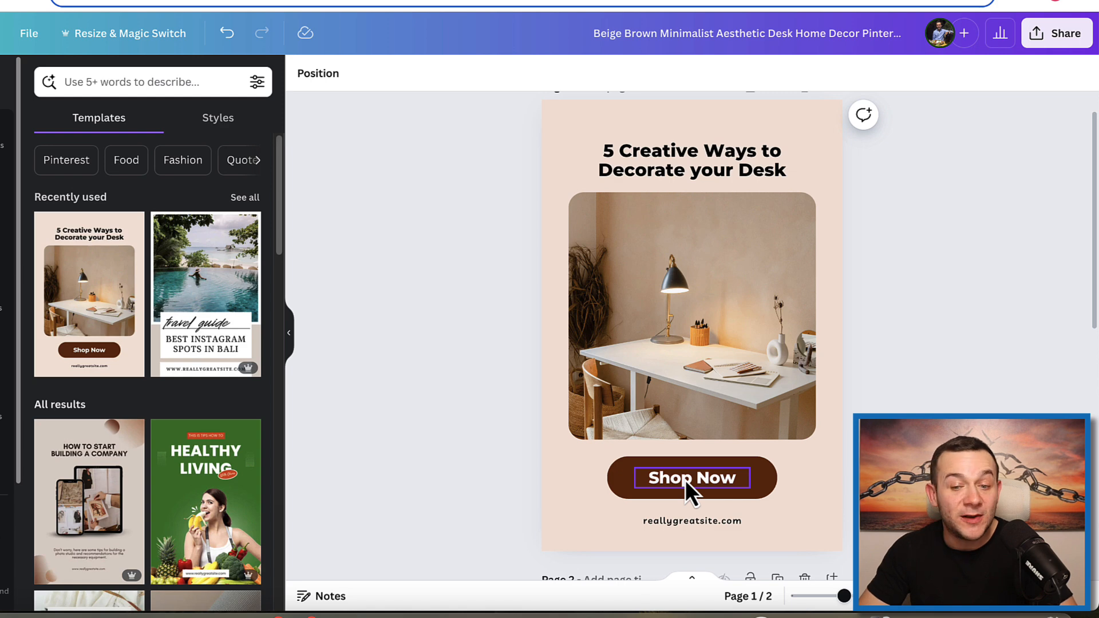
Replace the template's desk photo with a "standing desk working" stock photo of a woman in a blue shirt at a white desk.
left_click(664, 331)
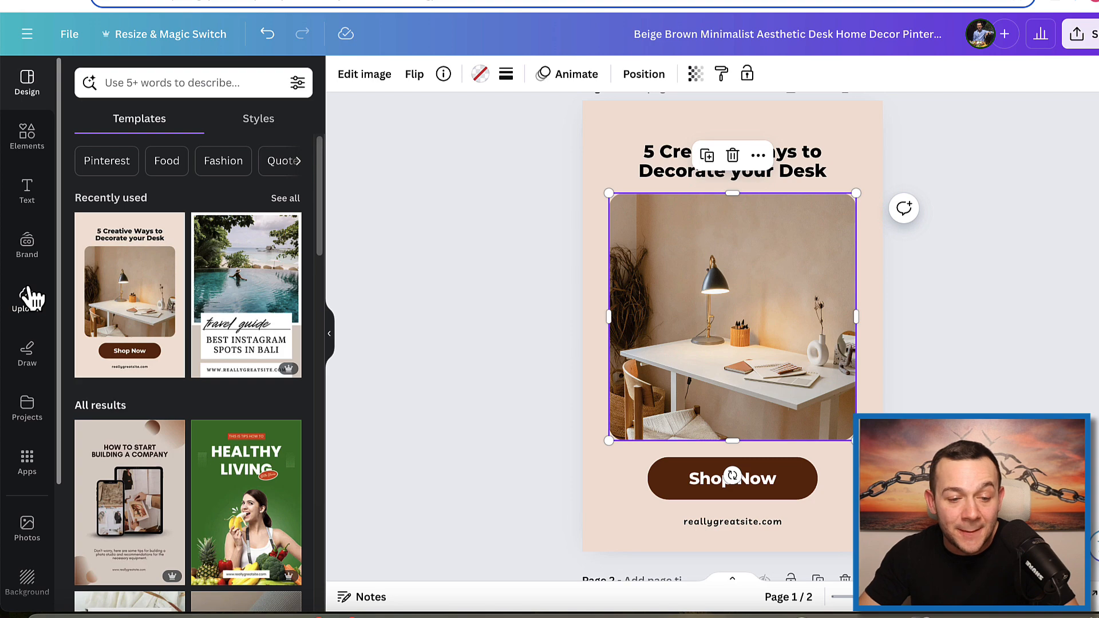
left_click(26, 525)
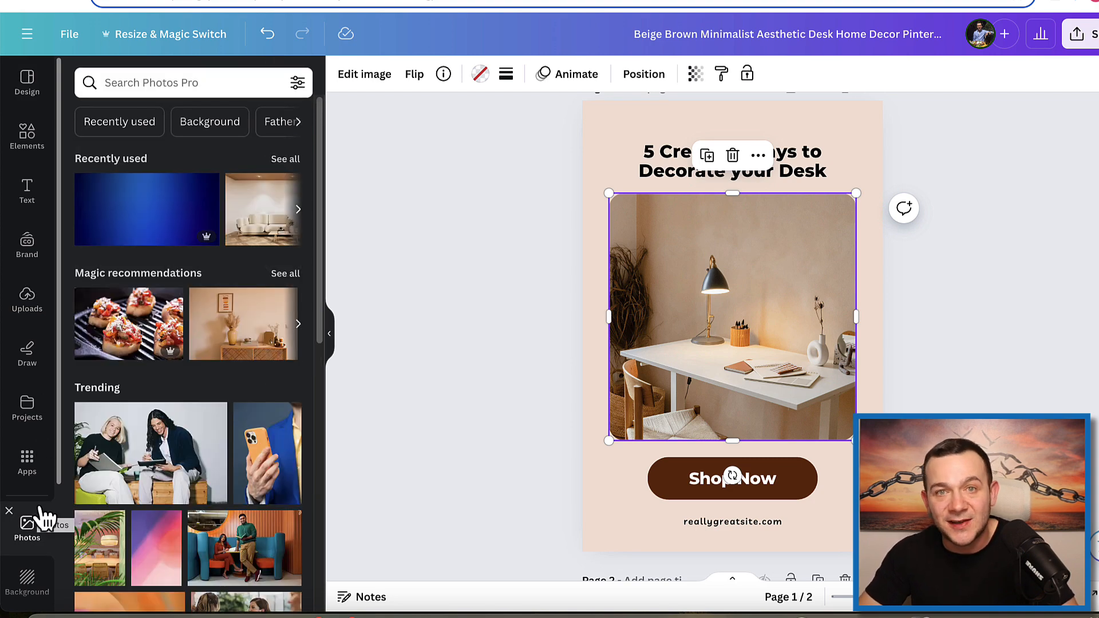
left_click(172, 82)
type("standing desk working")
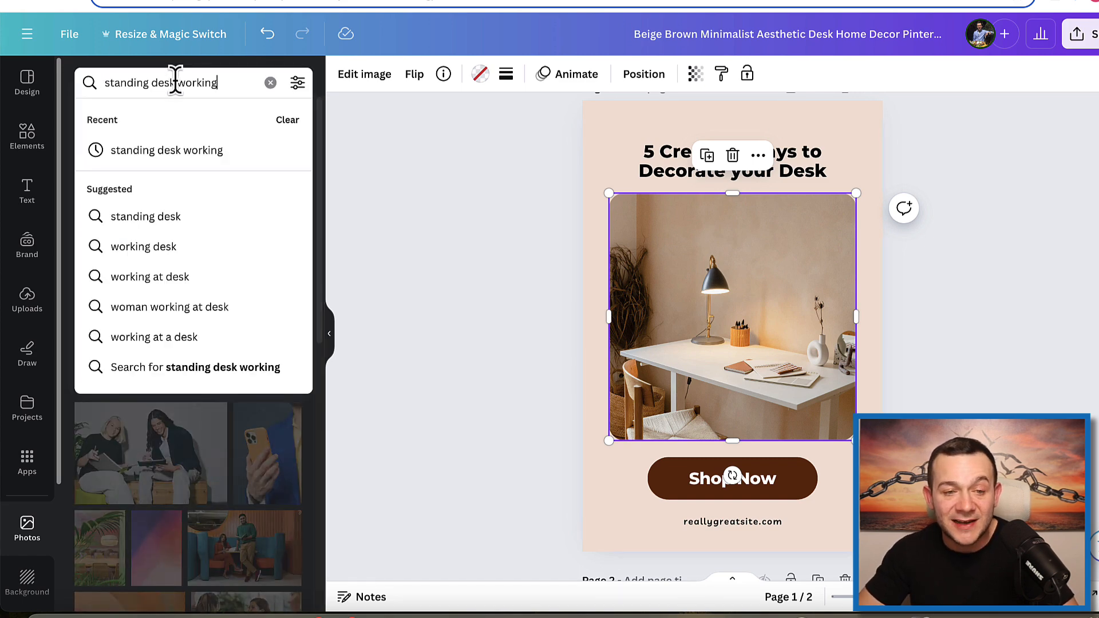
key("Return")
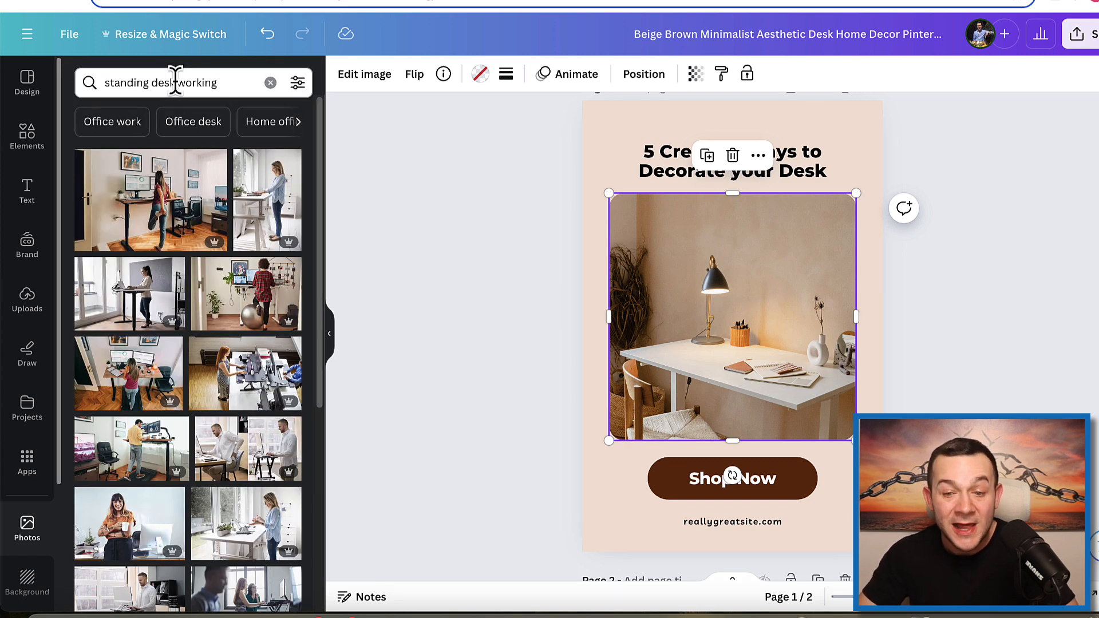
left_click_drag(259, 197, 652, 299)
left_click(496, 280)
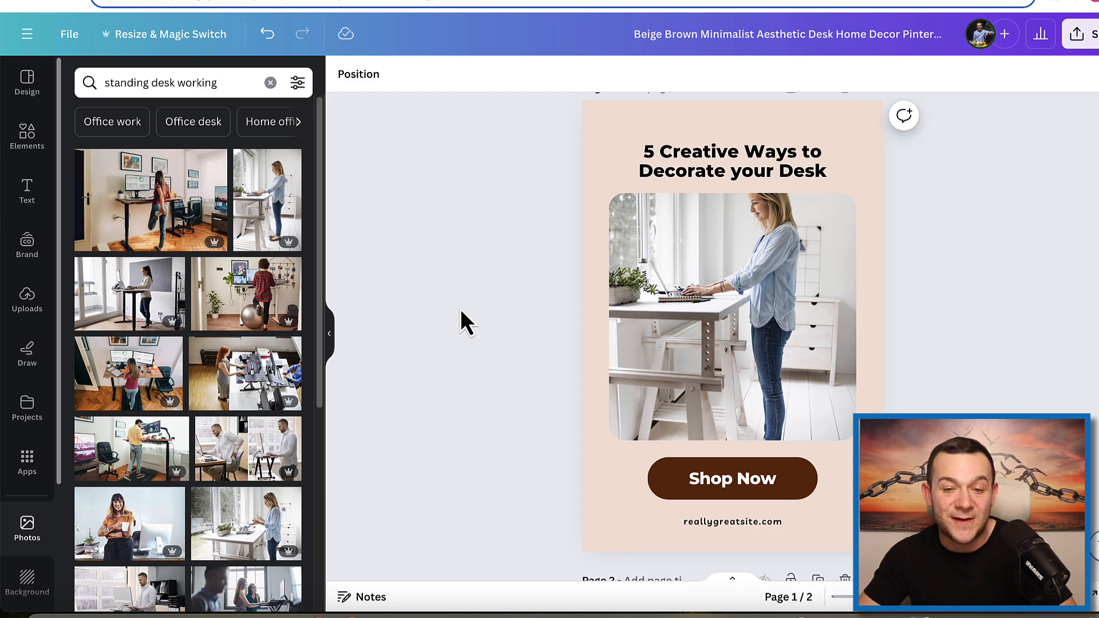
Replace the placeholder web address below the Shop Now button with remoteofficestrategies.com.
left_click(744, 516)
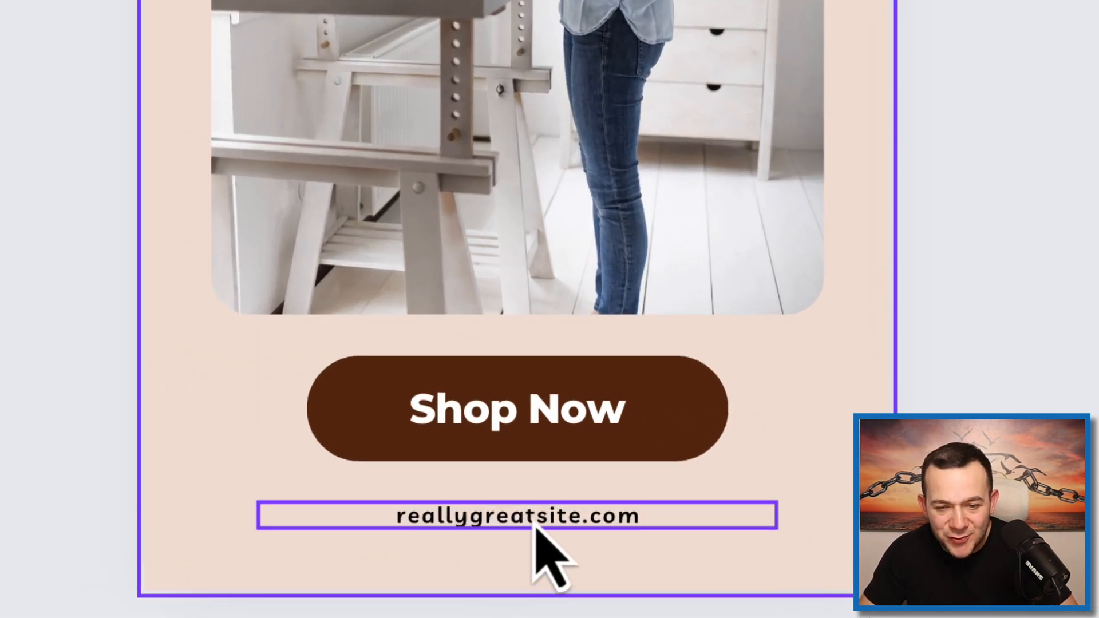
left_click(538, 524)
left_click(541, 516)
right_click(541, 517)
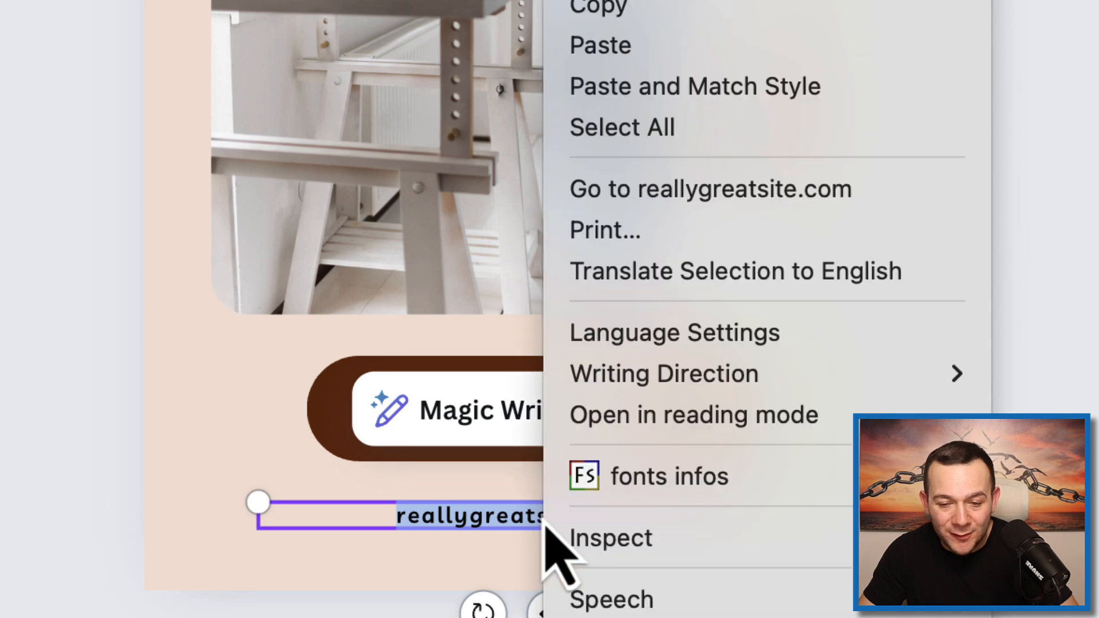
left_click(640, 55)
left_click(49, 419)
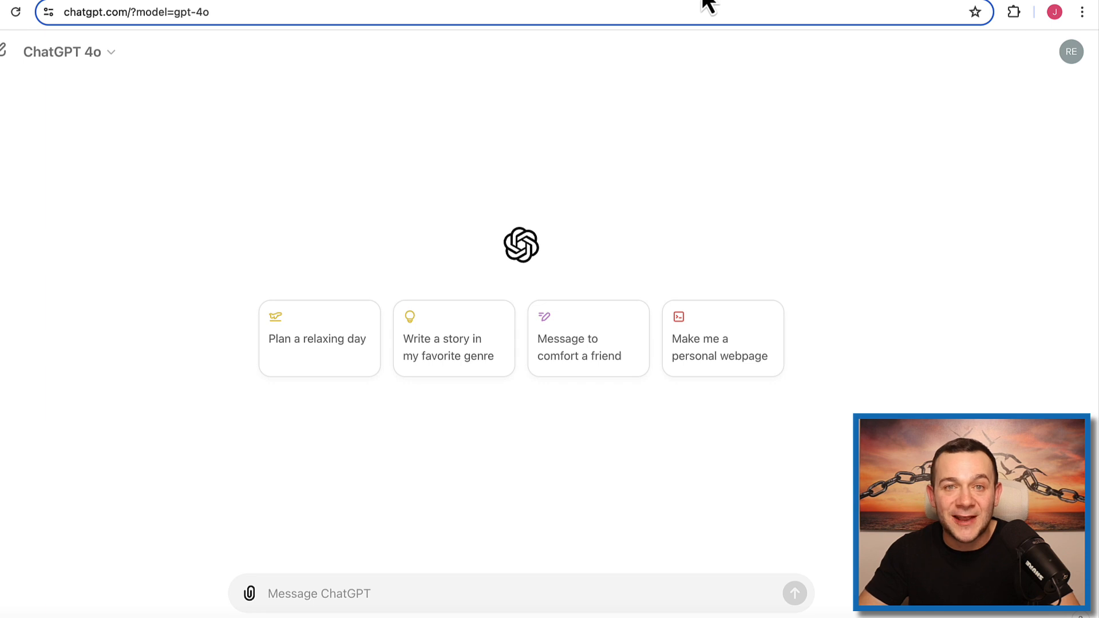
Switch to ChatGPT and request 10 six-word standing desk benefits in a direct, actionable tone, each with a catchy Pinterest pin title and engaging description.
type("give me 10, 6 word benefits (written in a direct, actionable tone) of using a standing desk for a pinterest pin. Give me a catchy pinterest pin title for each and a corresponding, engaging description")
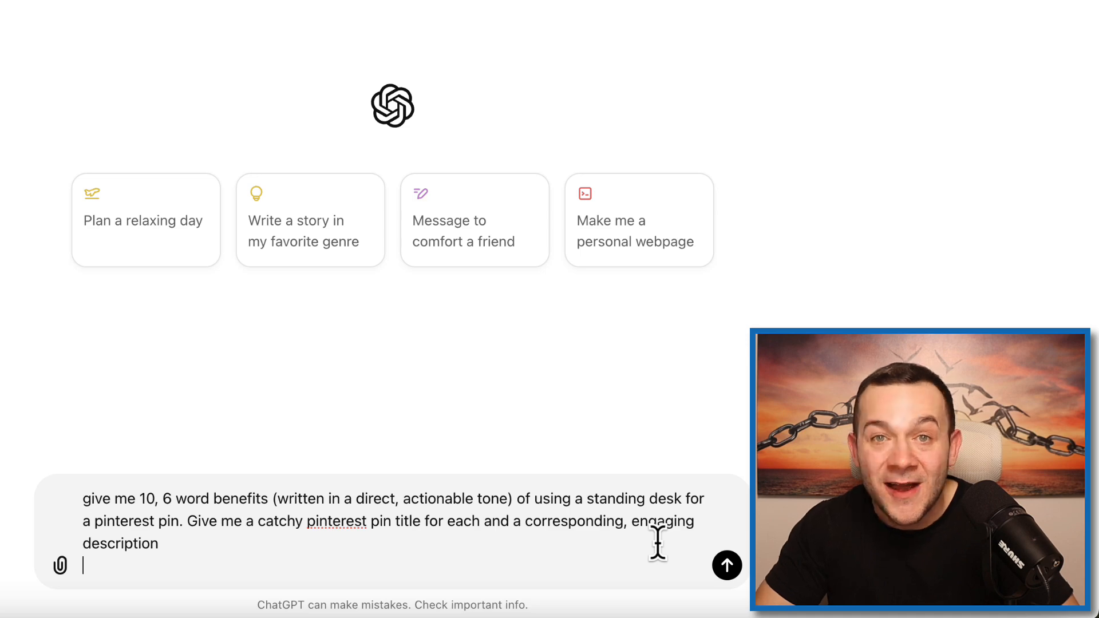
key("Return")
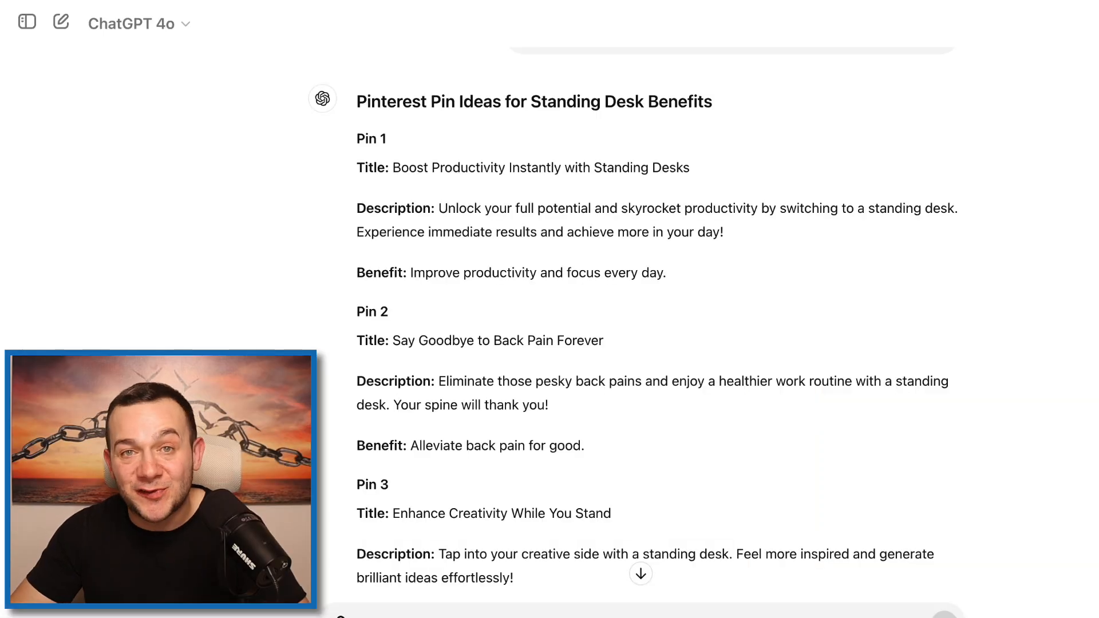
scroll(647, 321, "down", 6)
scroll(647, 320, "down", 15)
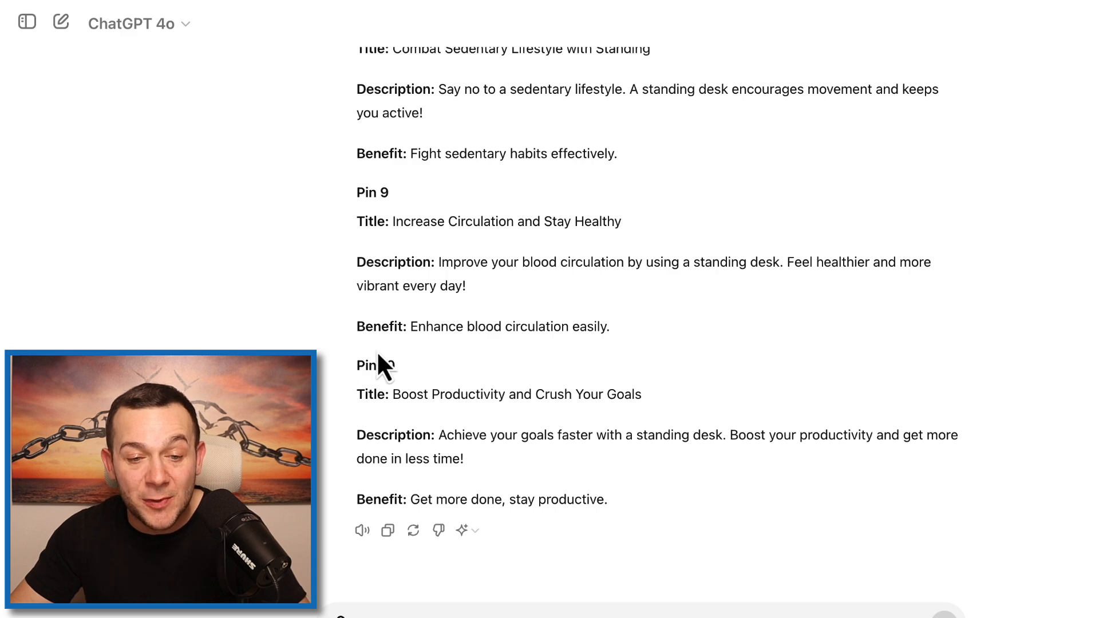
Copy the Pin 10 benefit and use it as the Canva pin's heading, "Get more done, stay productive.".
left_click_drag(411, 500, 606, 495)
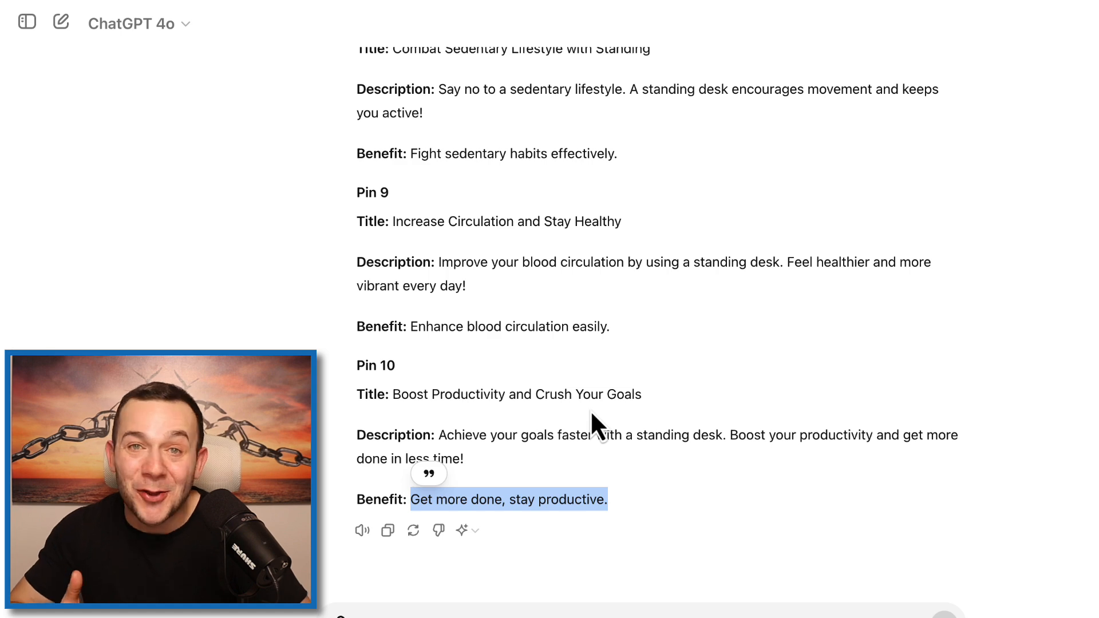
right_click(538, 503)
left_click(565, 456)
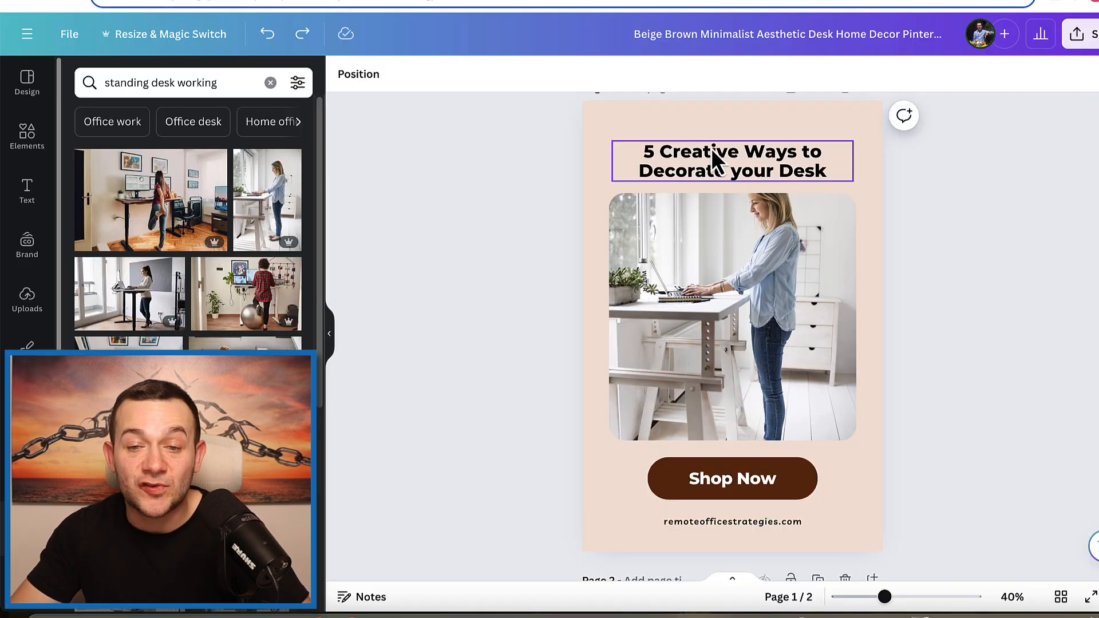
left_click(711, 150)
left_click(713, 153)
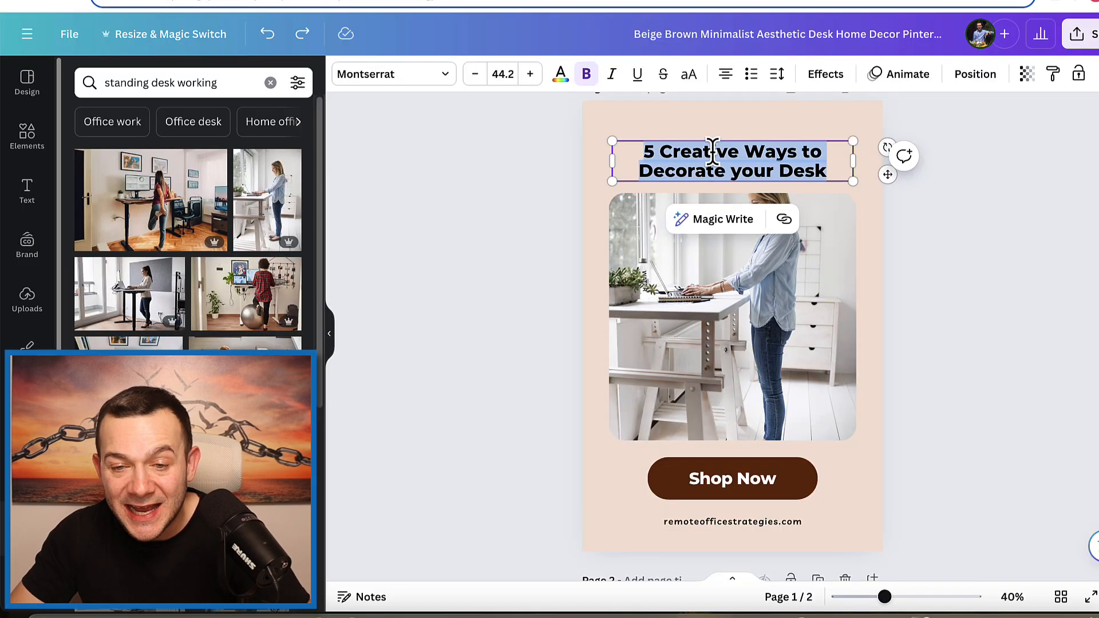
right_click(678, 153)
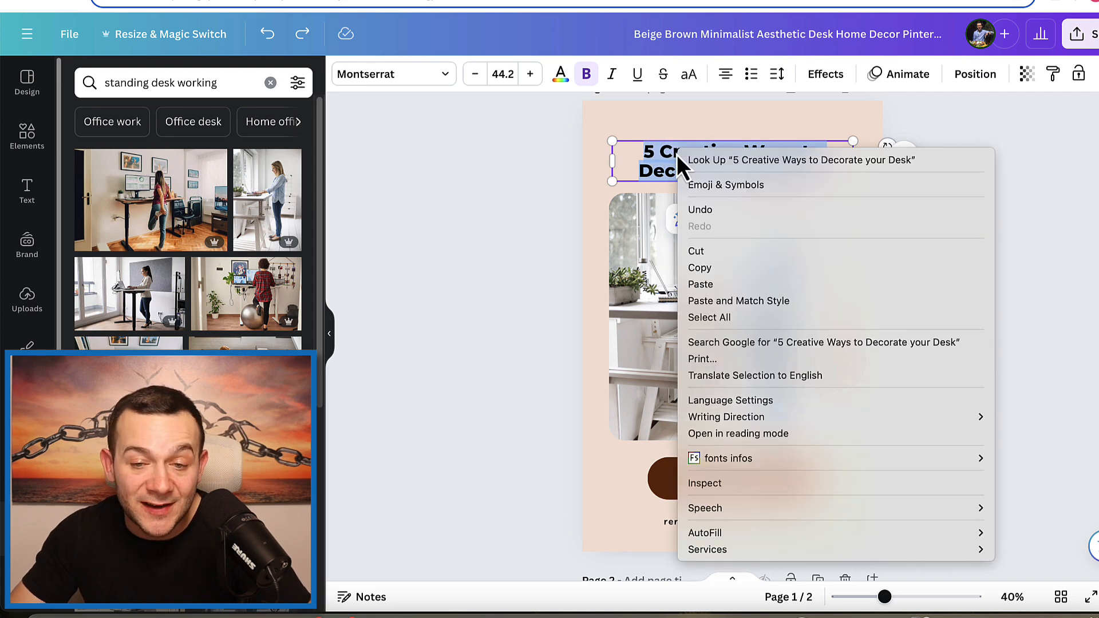
left_click(718, 281)
left_click(484, 270)
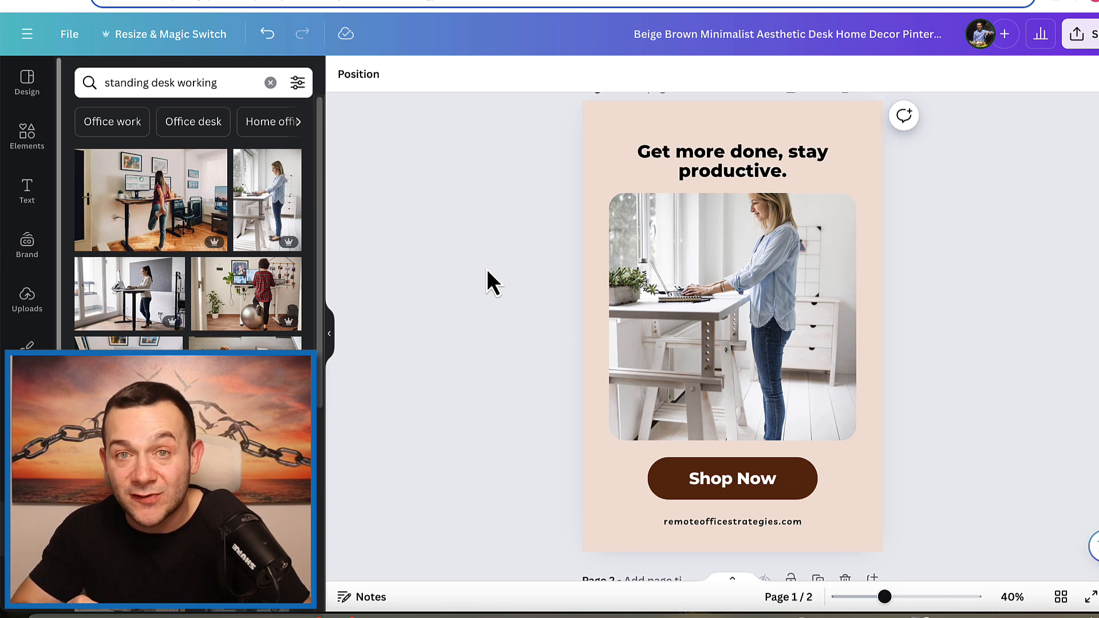
Download the finished pin design as a PNG at size 1 with all pages.
left_click(69, 36)
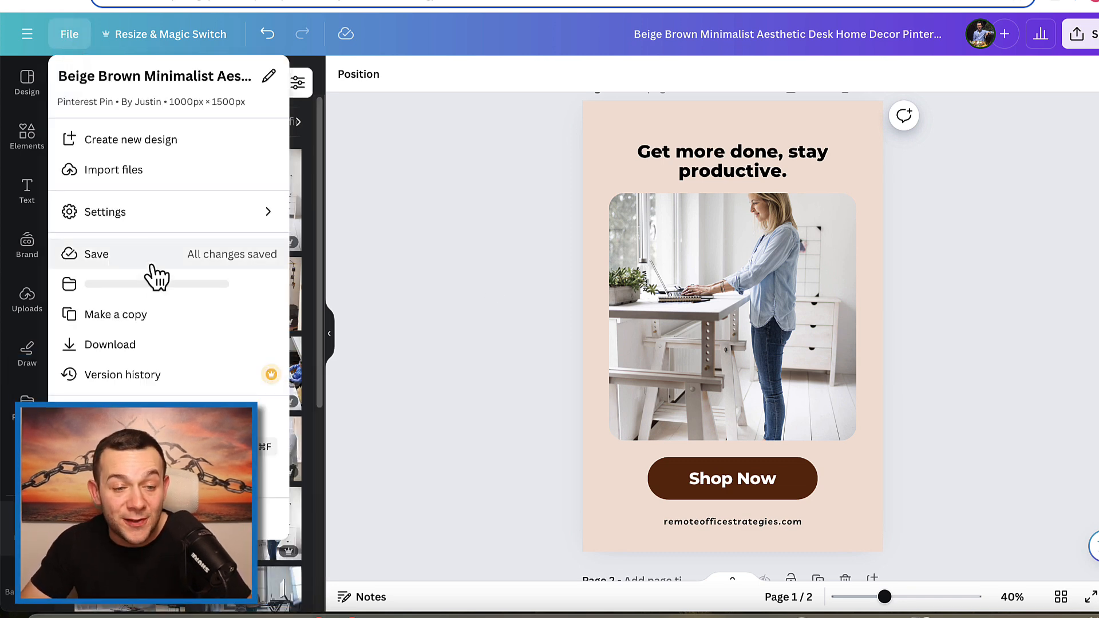
left_click(154, 344)
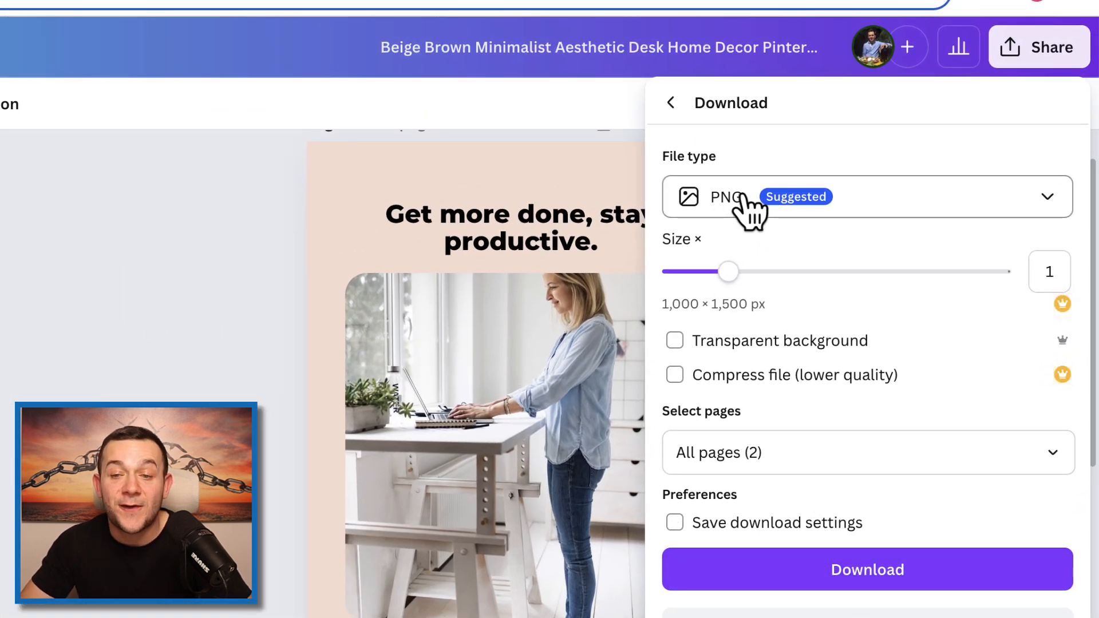
left_click(878, 573)
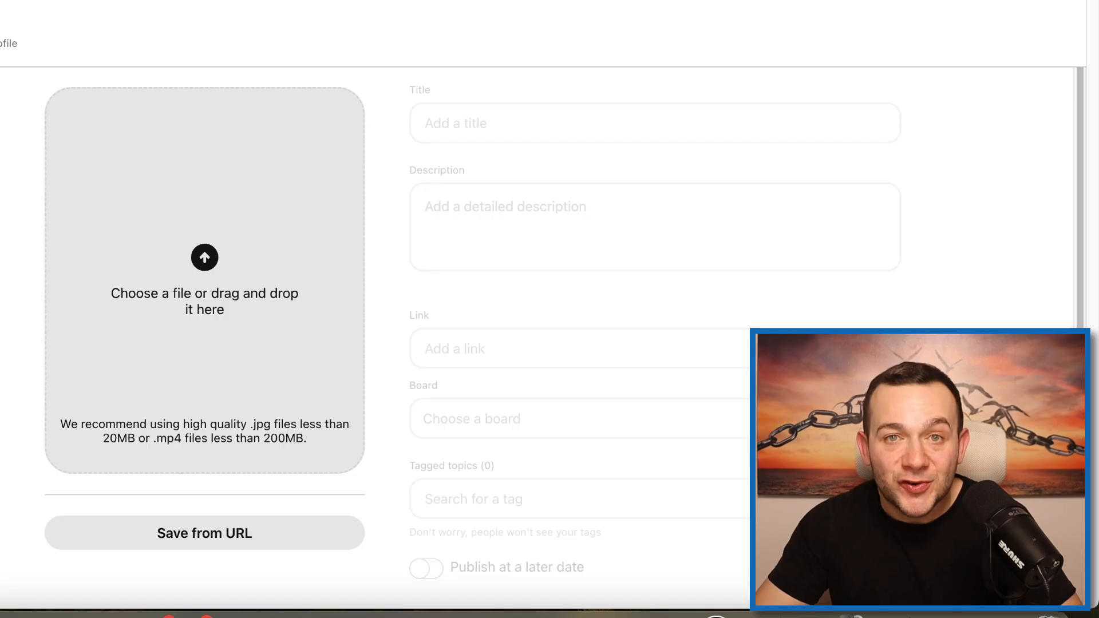
Upload the downloaded pin image to Pinterest and title it "Boost Productivity and Crush Your Goals" from ChatGPT's Pin 10.
left_click_drag(973, 607, 271, 249)
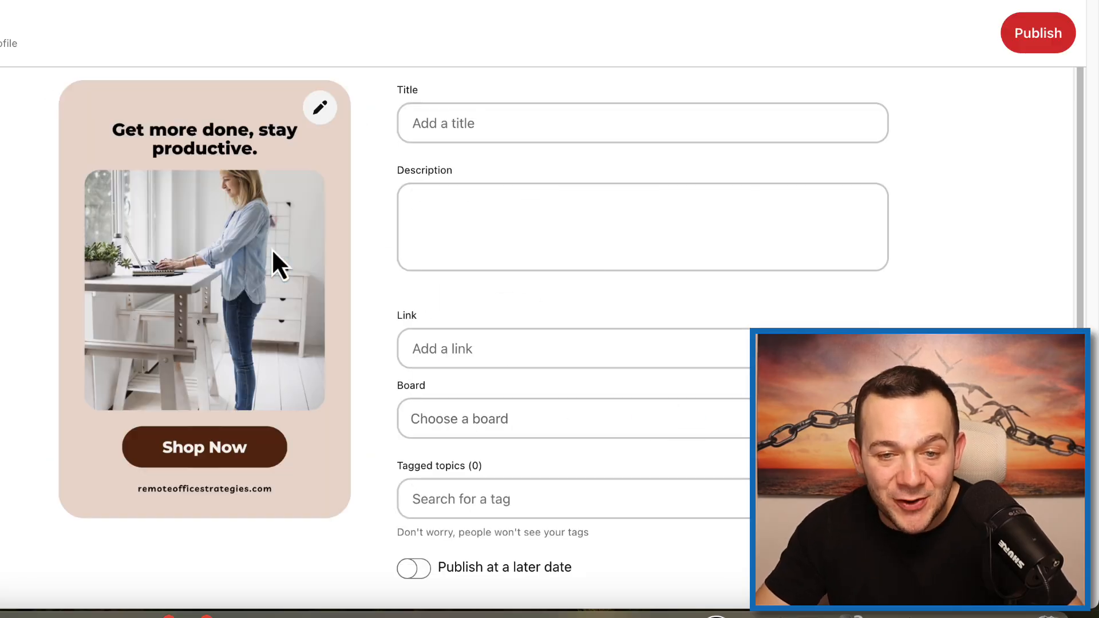
left_click(456, 121)
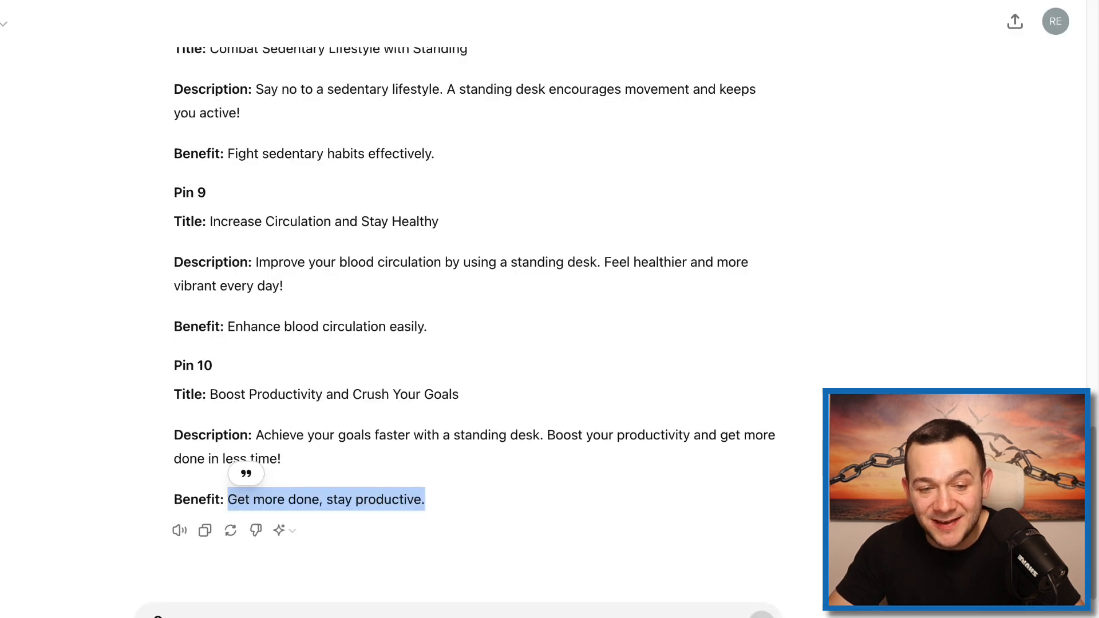
left_click_drag(208, 394, 454, 385)
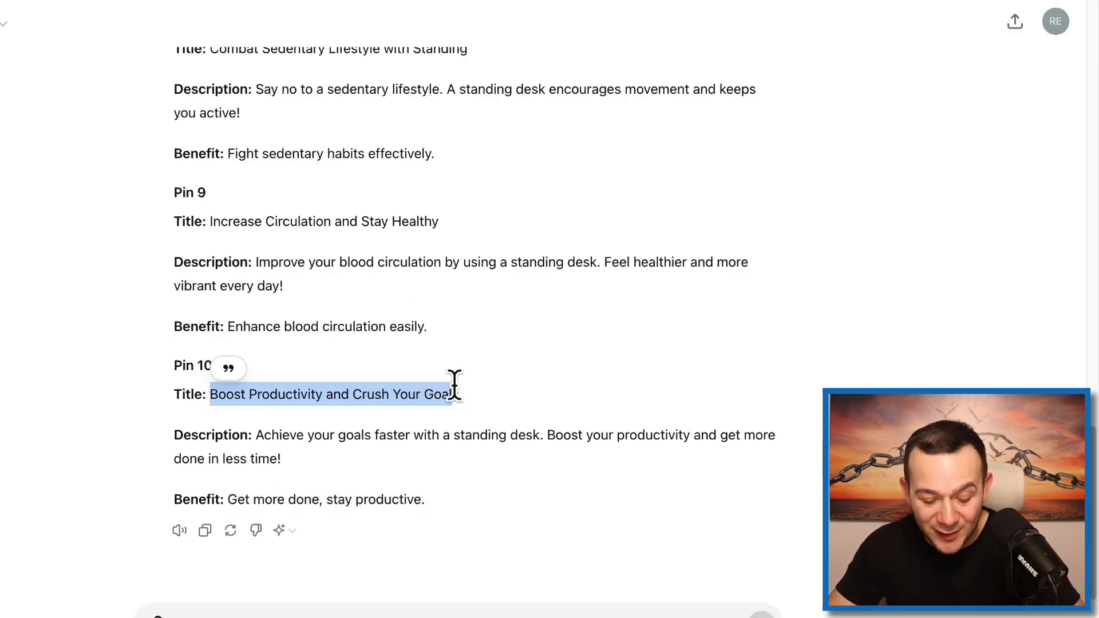
left_click(444, 409)
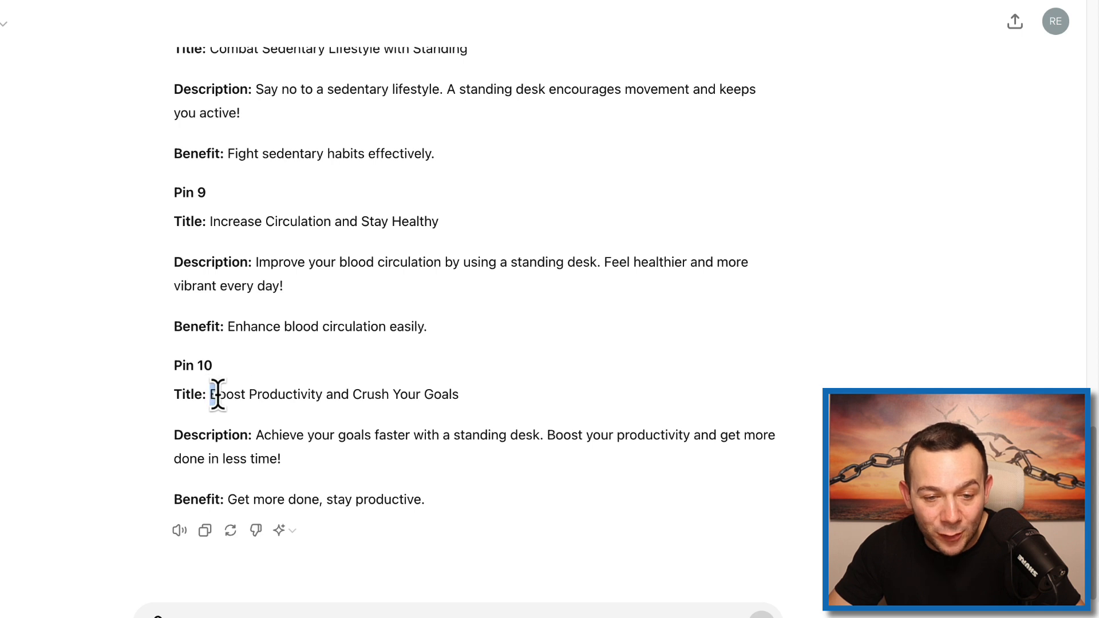
left_click_drag(213, 394, 465, 402)
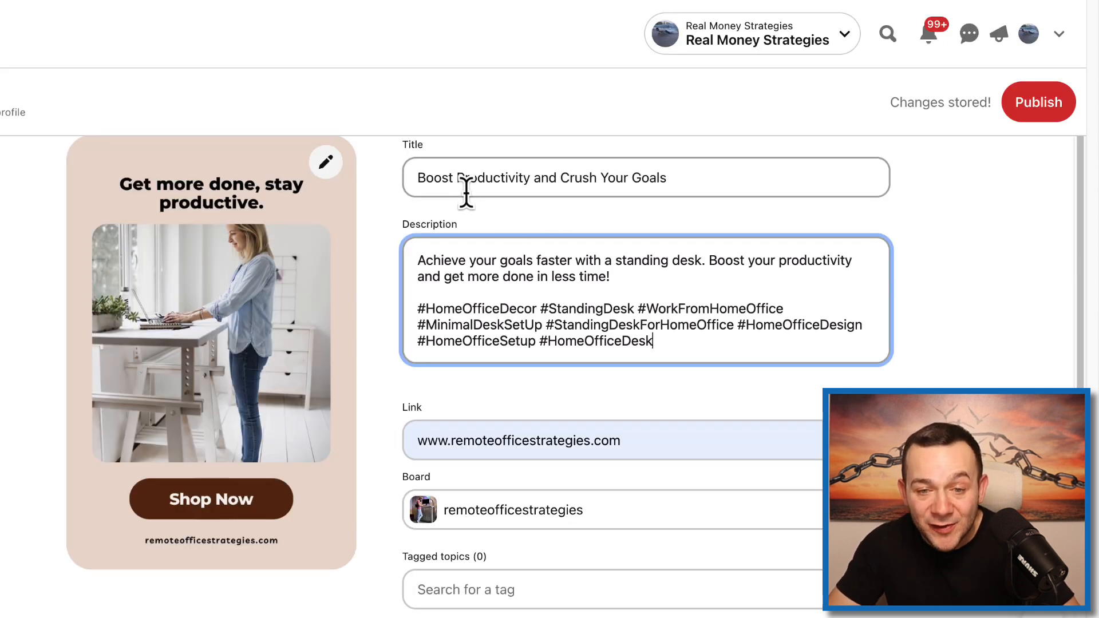
Review the pin's description, hashtags, link and board selection, including the option to create a board.
left_click_drag(610, 277, 418, 260)
left_click(994, 358)
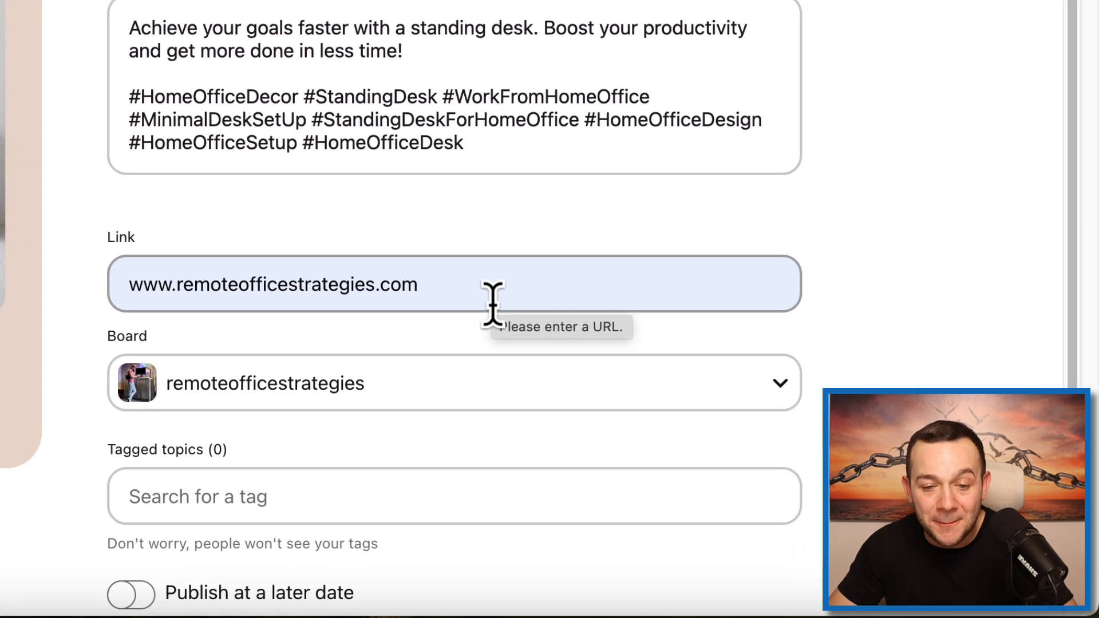
left_click(784, 386)
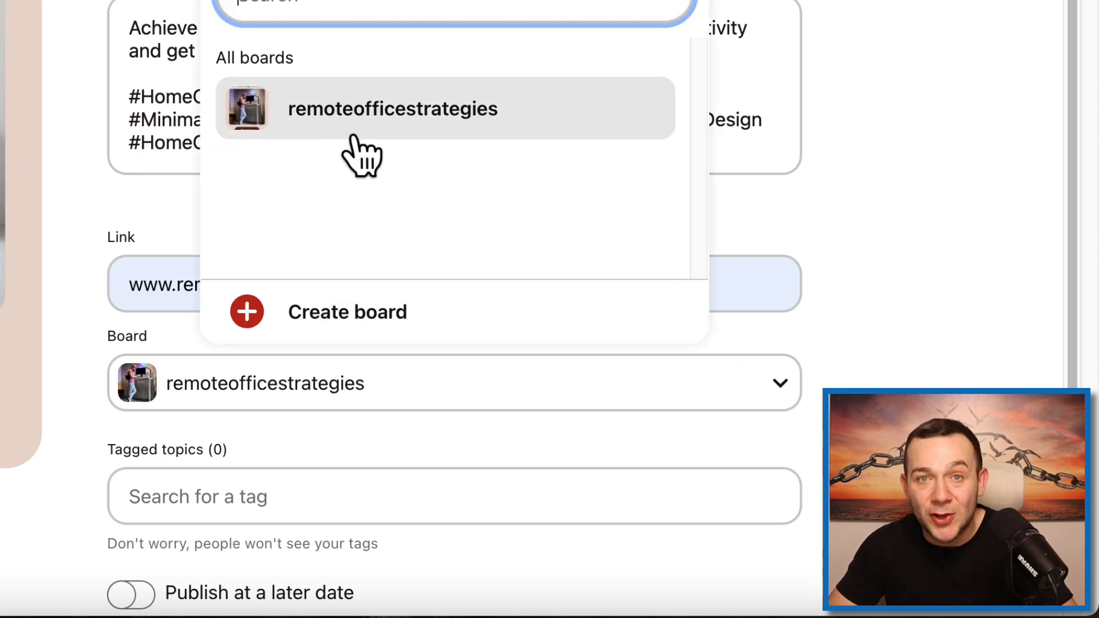
left_click(385, 320)
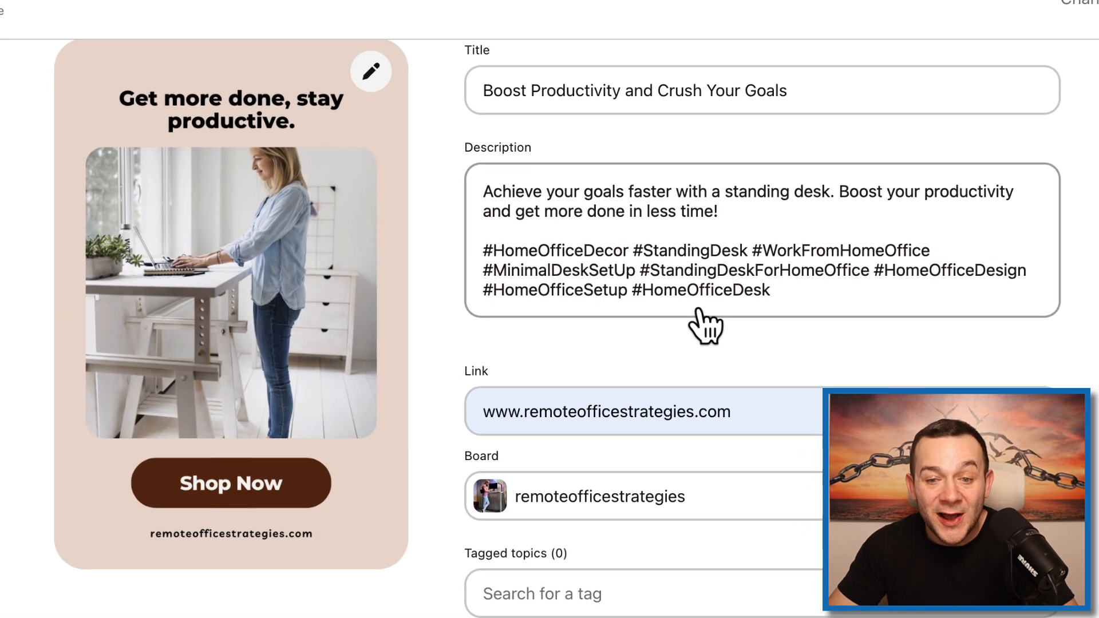
left_click_drag(527, 201, 721, 218)
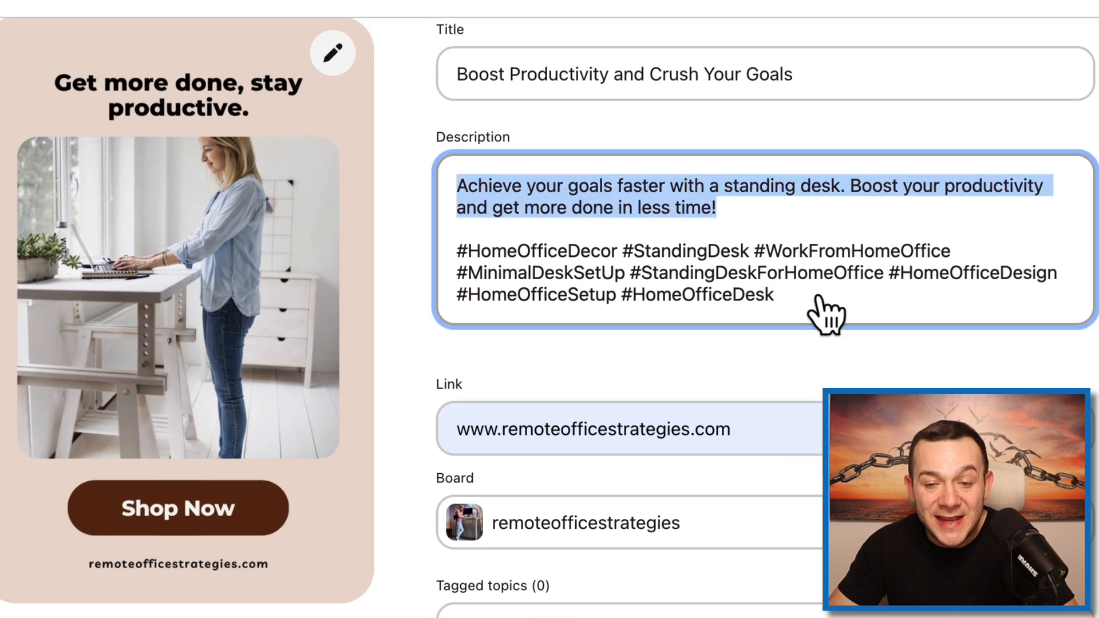
Check the hashtags in the pin's description and publish the standing desk pin to the remoteofficestrategies board.
left_click_drag(528, 234, 849, 305)
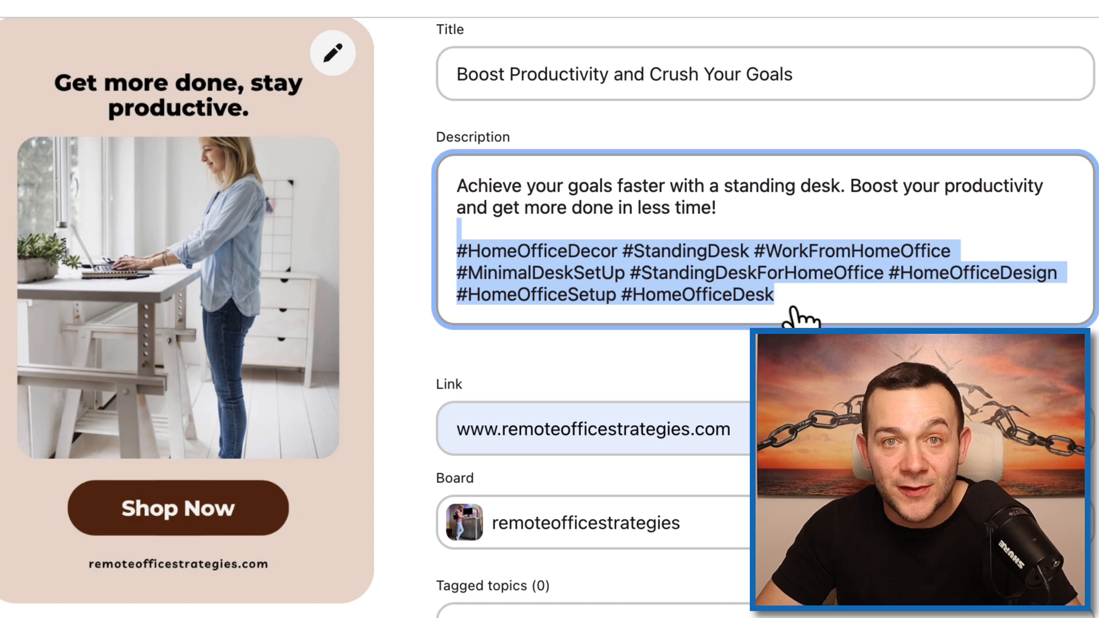
left_click(820, 347)
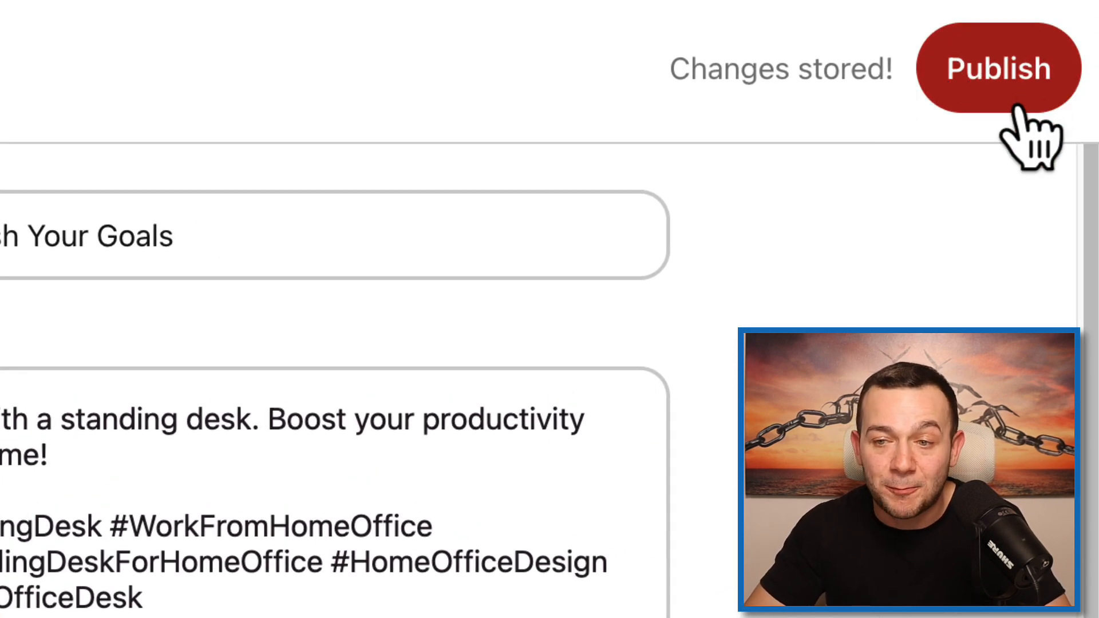
left_click(1018, 106)
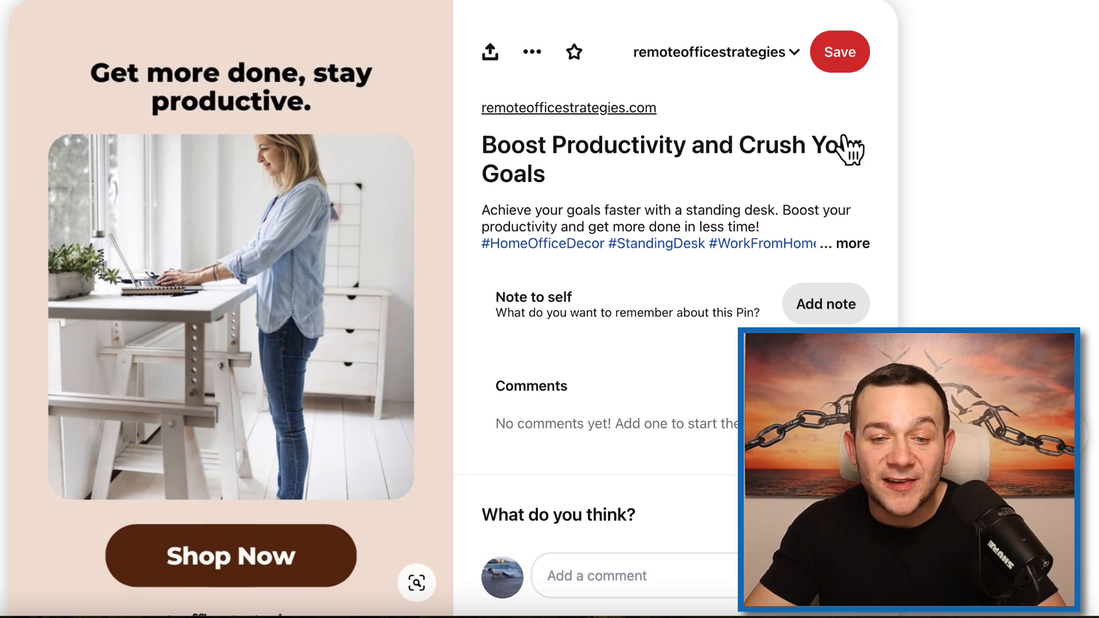
Switch to the AutoDS marketplace and load $100 onto the managed order balance, paying with the Payoneer account.
mouse_move(312, 212)
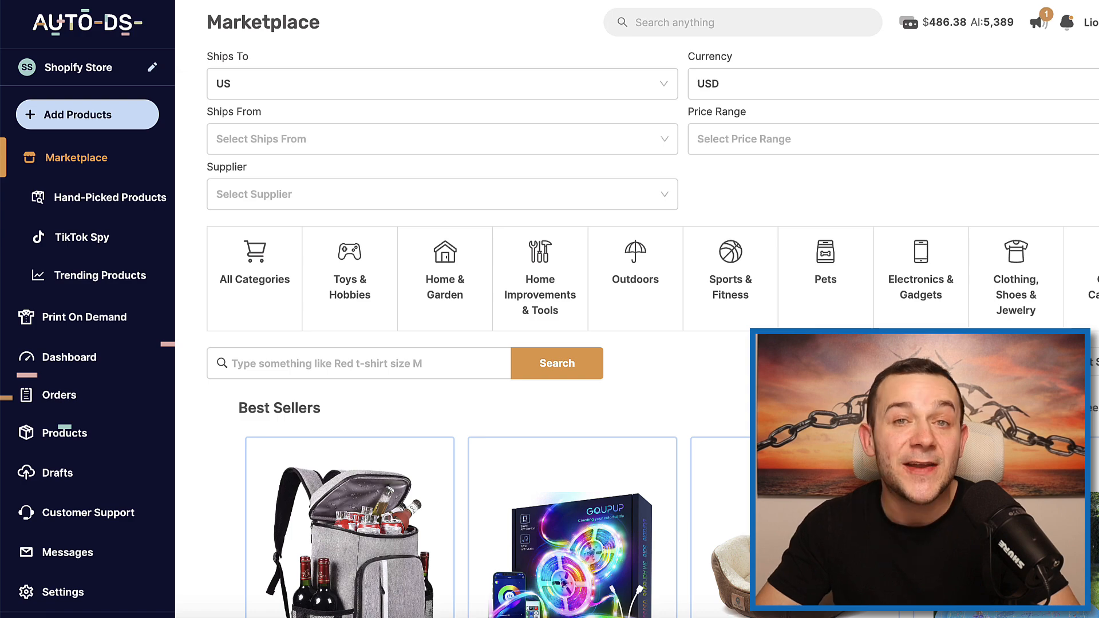
left_click(946, 23)
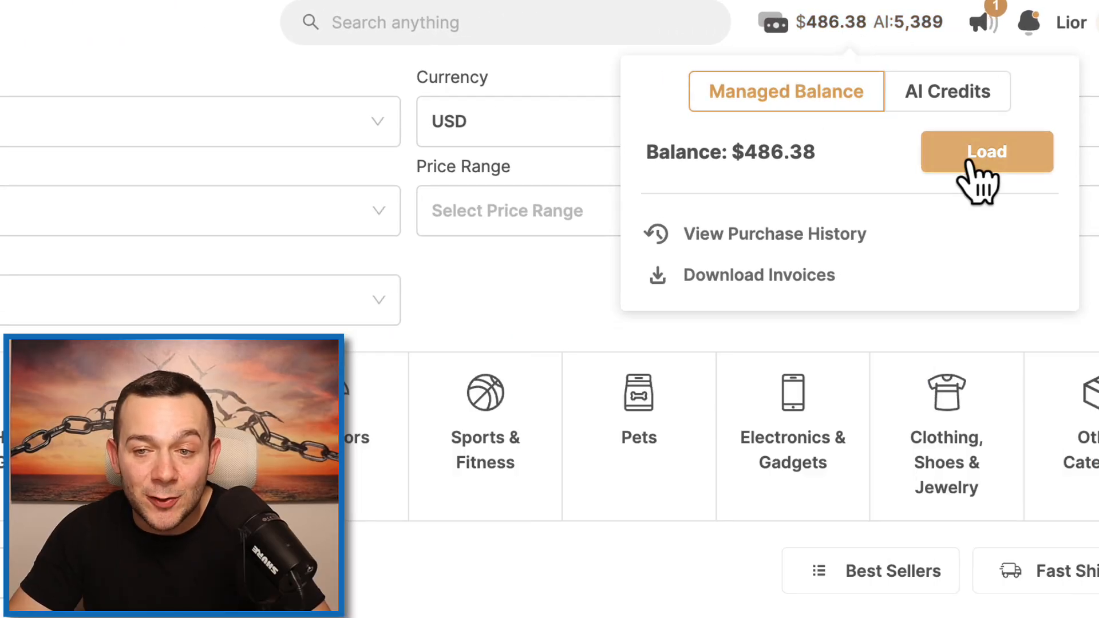
left_click(973, 164)
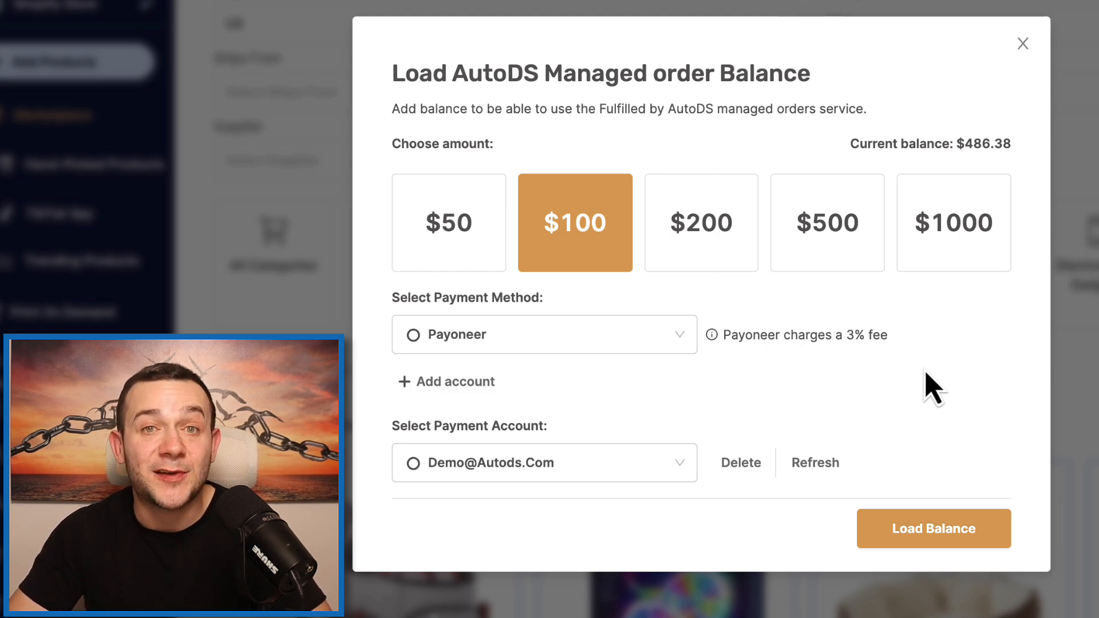
left_click(913, 518)
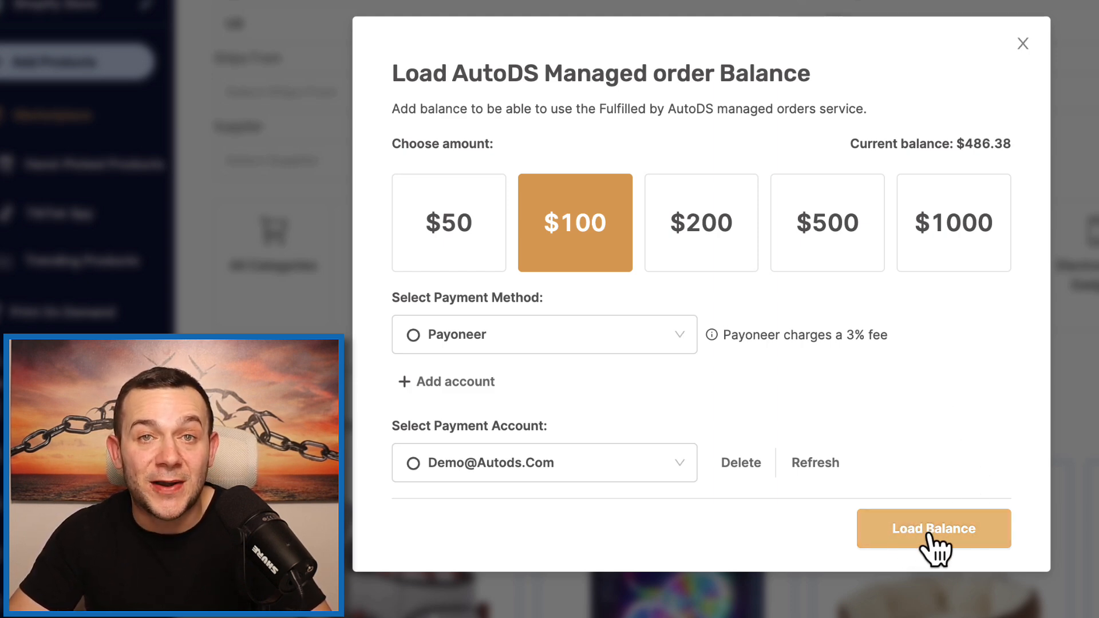